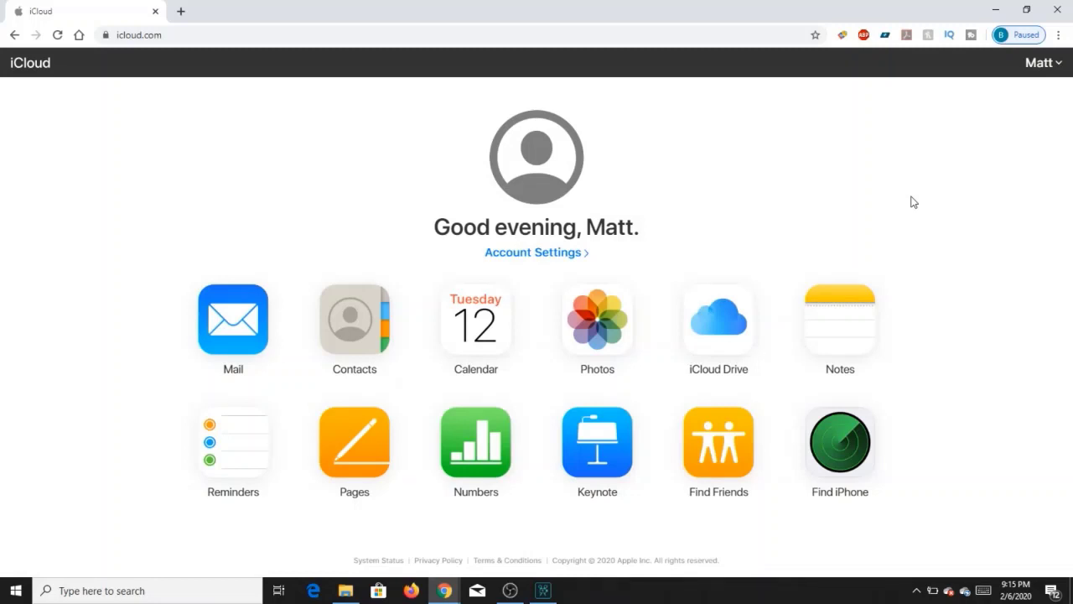
# Launch Numbers on iCloud.com and open My Stocks to its Overview sheet ($404335.35 total portfolio)
pyautogui.click(481, 431)
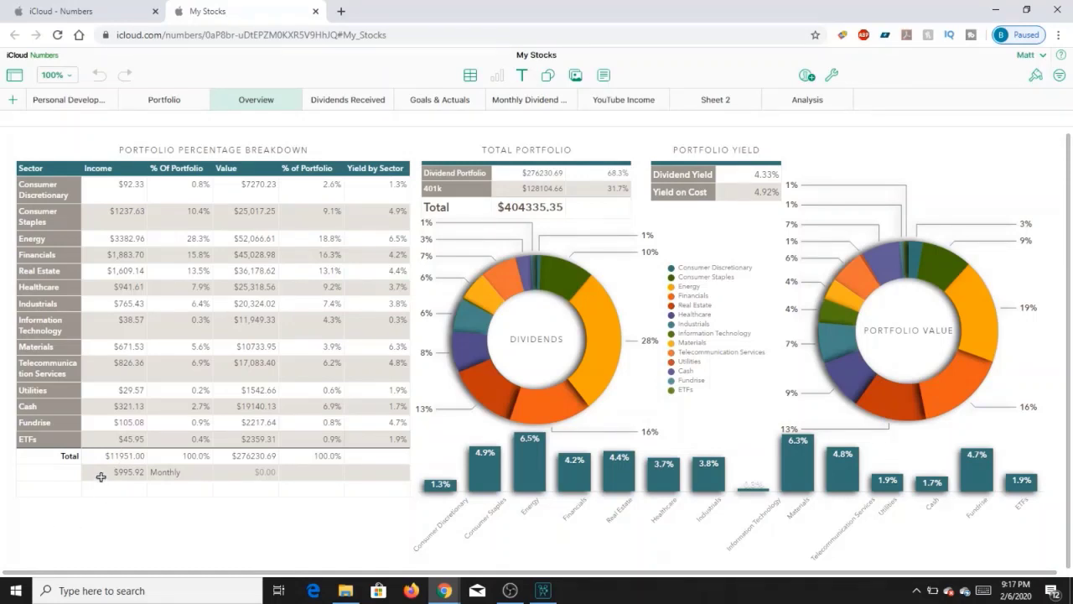
pyautogui.click(101, 476)
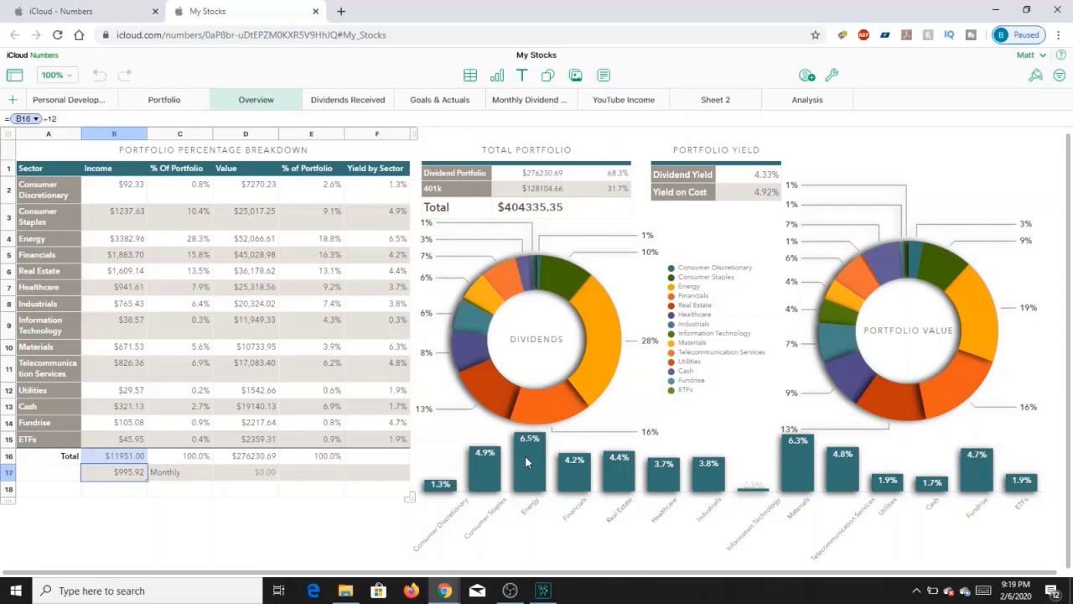
# Check the =SUM(B2:B15) total income formula in B16, then switch to the Goals & Actuals sheet
pyautogui.click(117, 456)
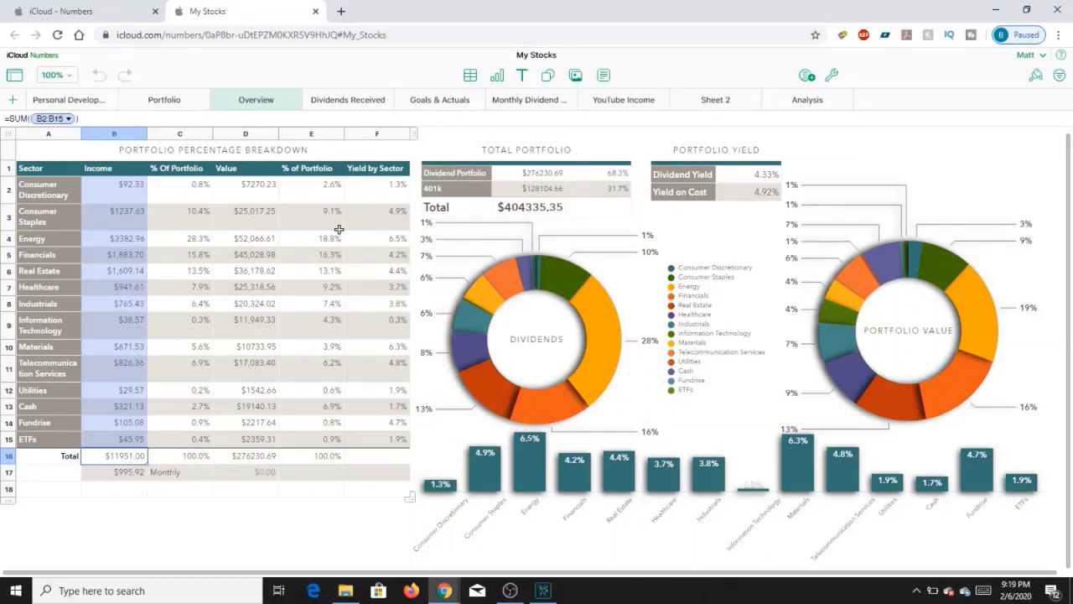
pyautogui.click(417, 101)
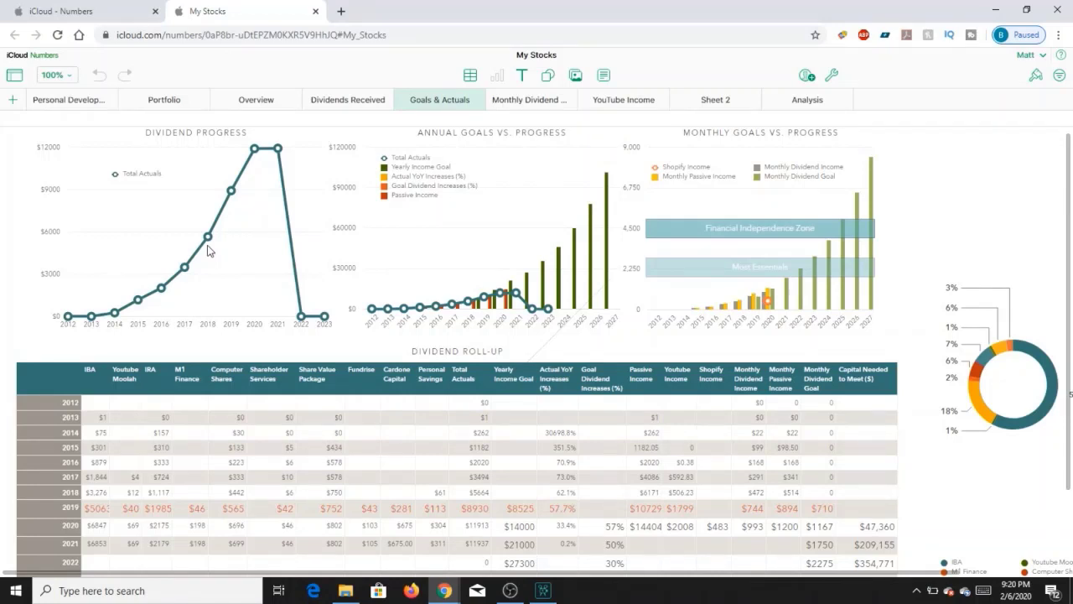
# Switch to the Portfolio sheet showing the $276230.69 dividend portfolio and Individual Brokerage Account table
pyautogui.click(168, 104)
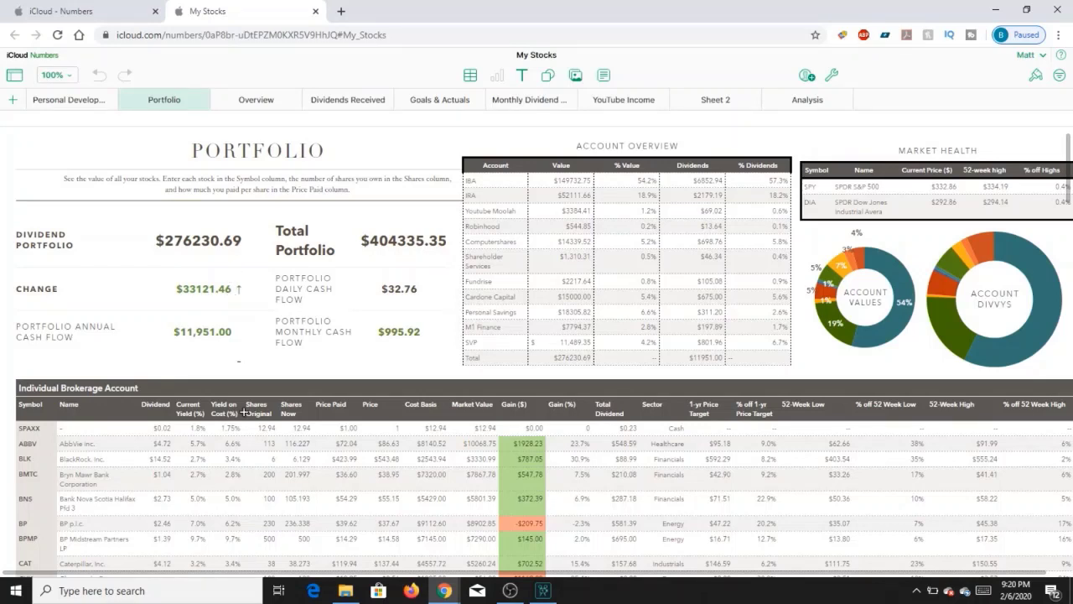
pyautogui.click(183, 443)
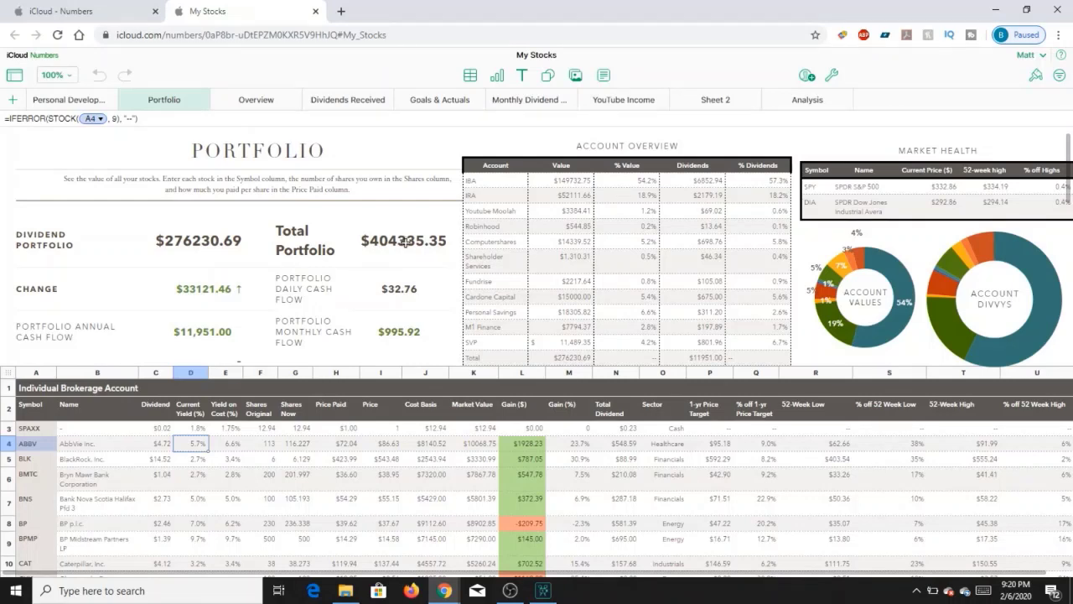
pyautogui.click(232, 456)
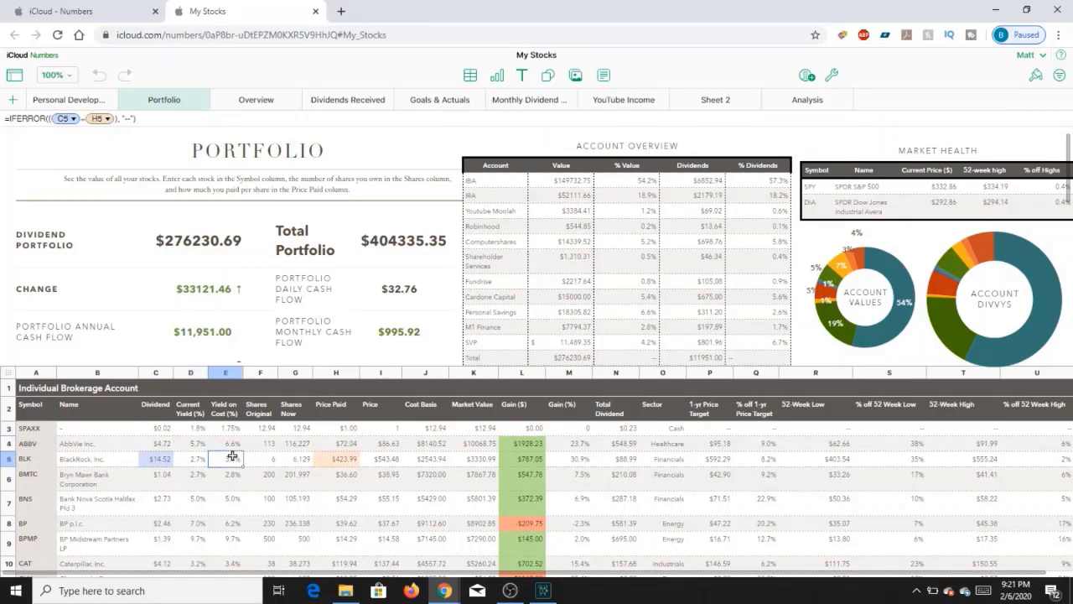
pyautogui.press('Down')
pyautogui.press('Down')
pyautogui.press('Down')
pyautogui.press('Down')
pyautogui.press('Down')
pyautogui.press('Down')
pyautogui.press('Down')
pyautogui.press('Down')
pyautogui.press('Down')
pyautogui.press('Down')
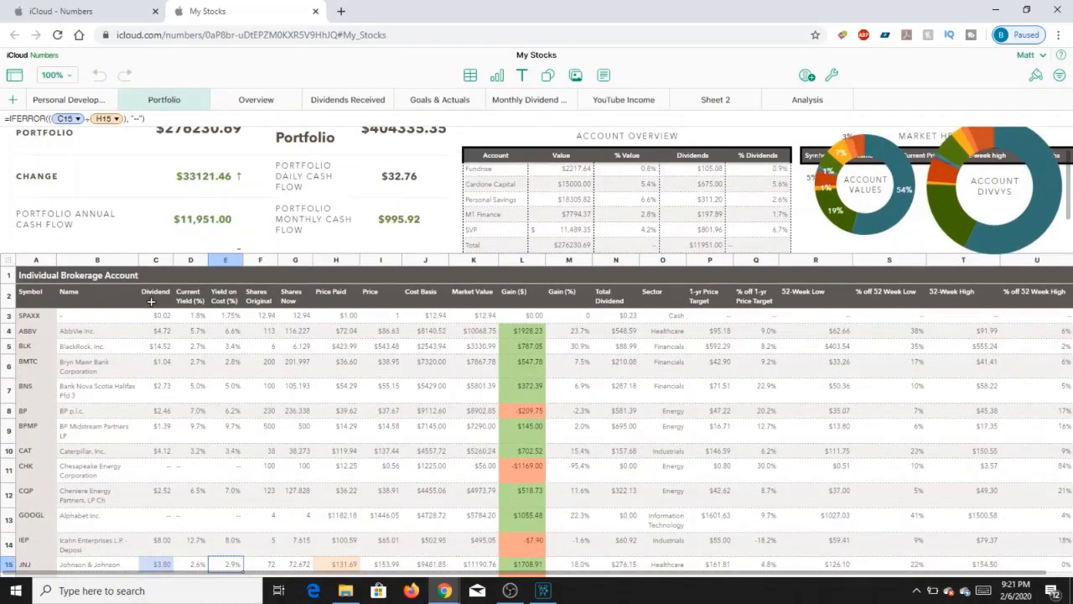
pyautogui.click(111, 333)
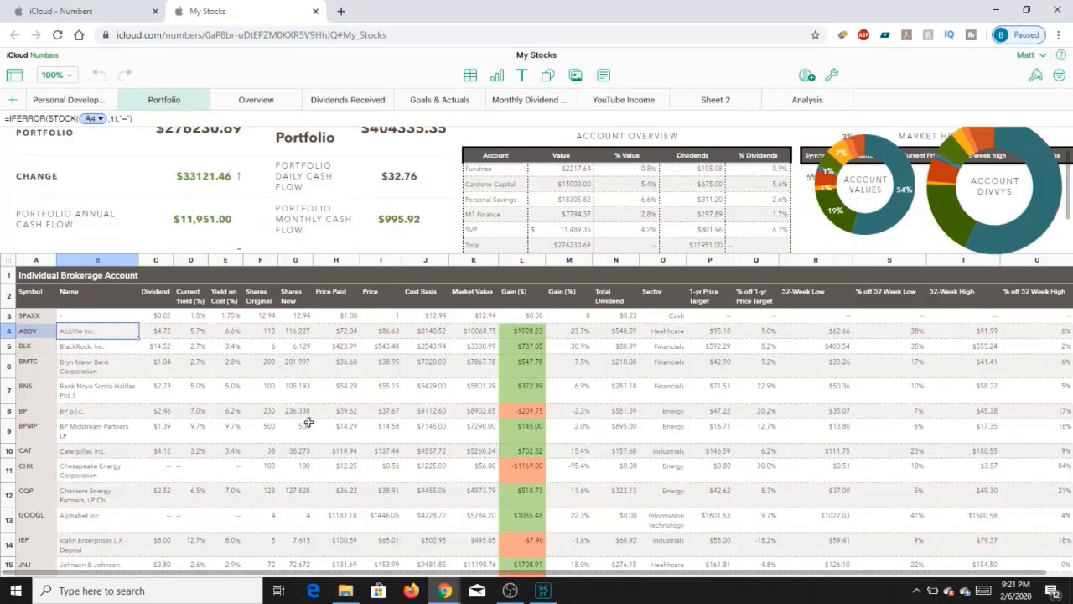
pyautogui.click(103, 437)
pyautogui.press('Down')
pyautogui.press('Down')
pyautogui.press('Down')
pyautogui.press('Down')
pyautogui.press('Down')
pyautogui.press('Down')
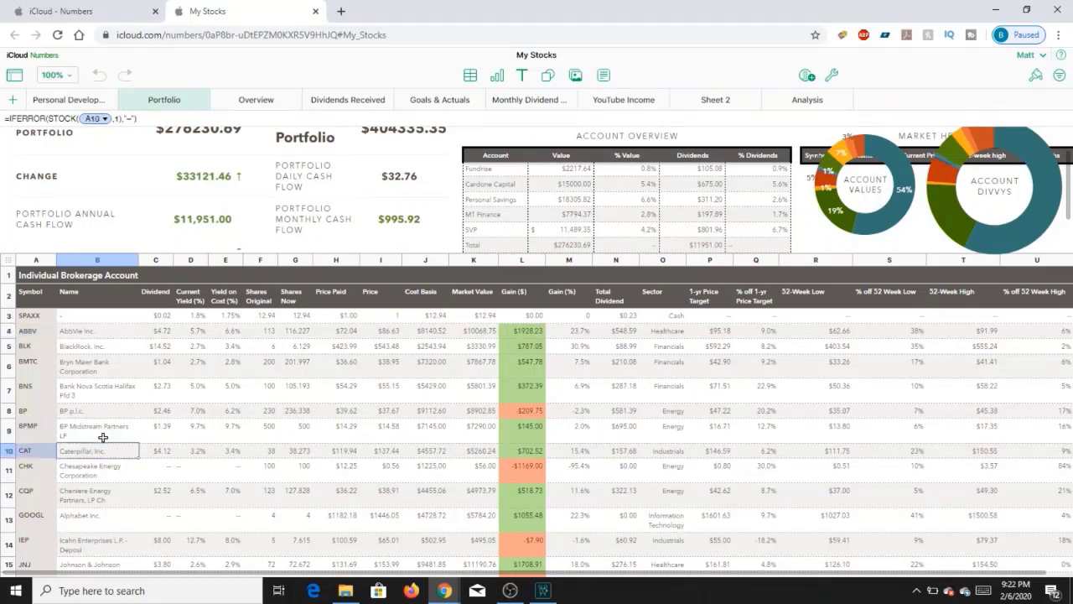
pyautogui.press('Down')
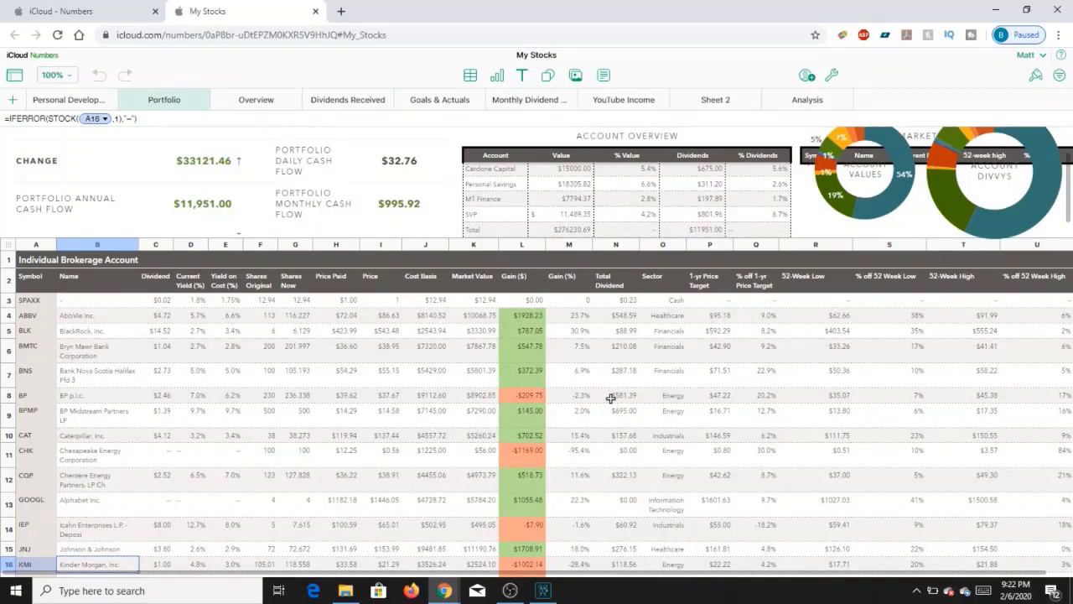
pyautogui.click(86, 418)
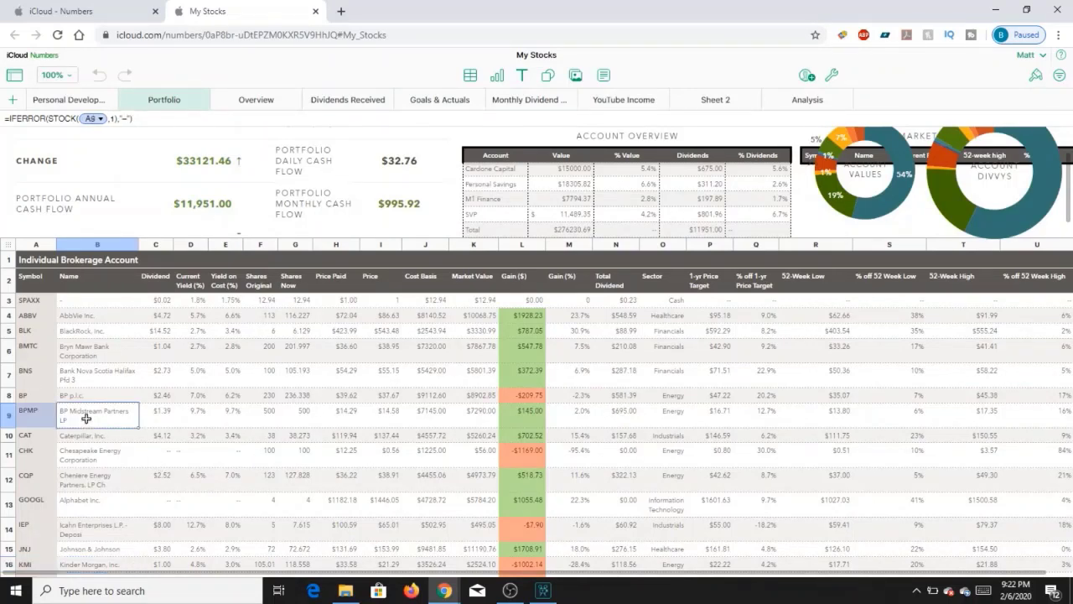
pyautogui.press('Down')
pyautogui.press('Down')
pyautogui.press('Down')
pyautogui.press('Down')
pyautogui.press('Down')
pyautogui.press('Down')
pyautogui.press('Down')
pyautogui.press('Down')
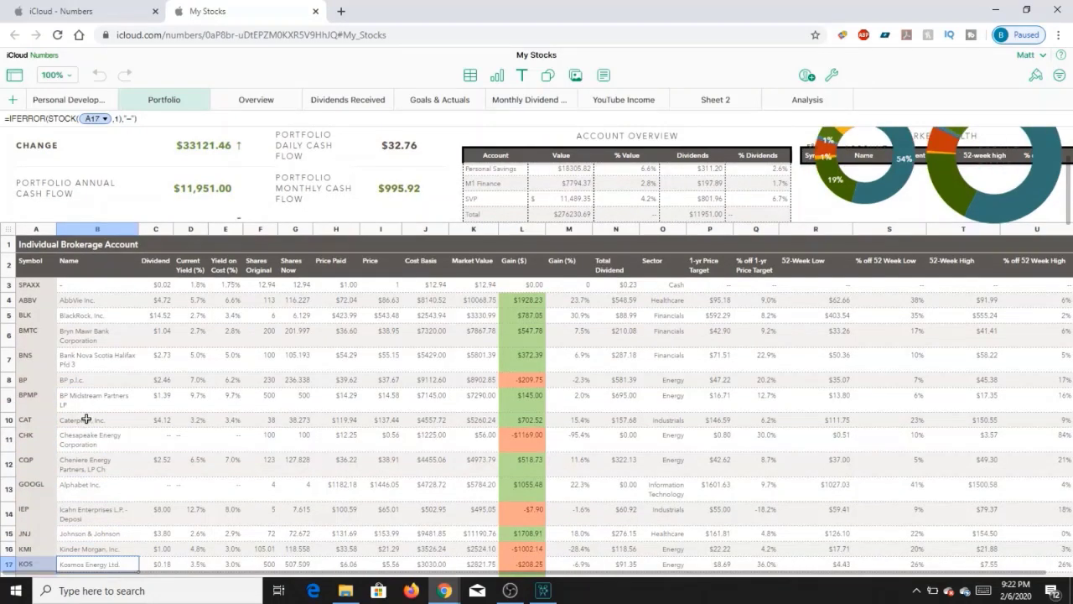
pyautogui.press('Down')
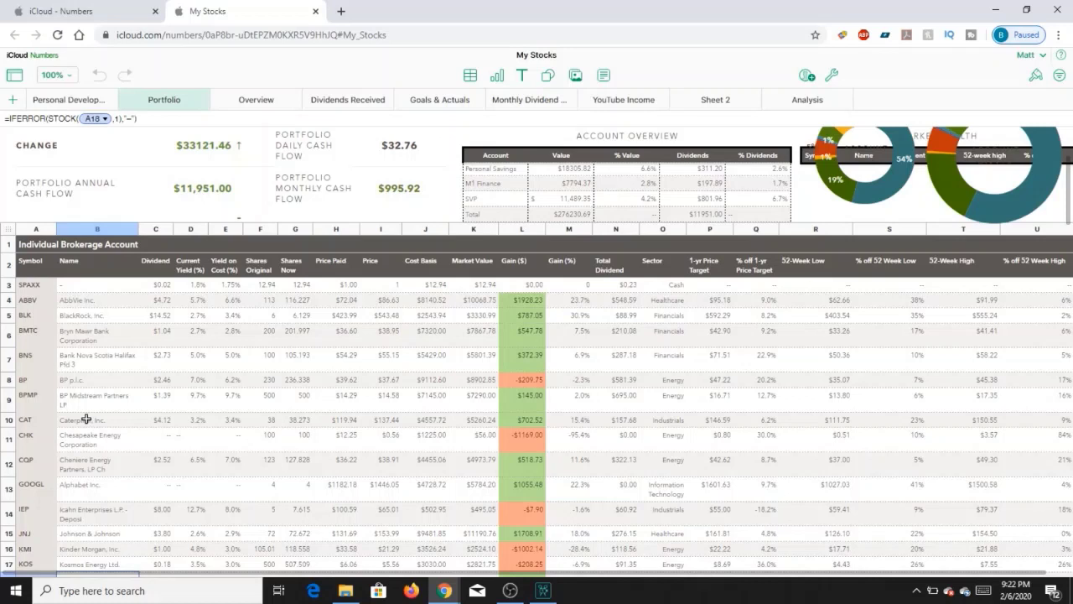
pyautogui.click(83, 400)
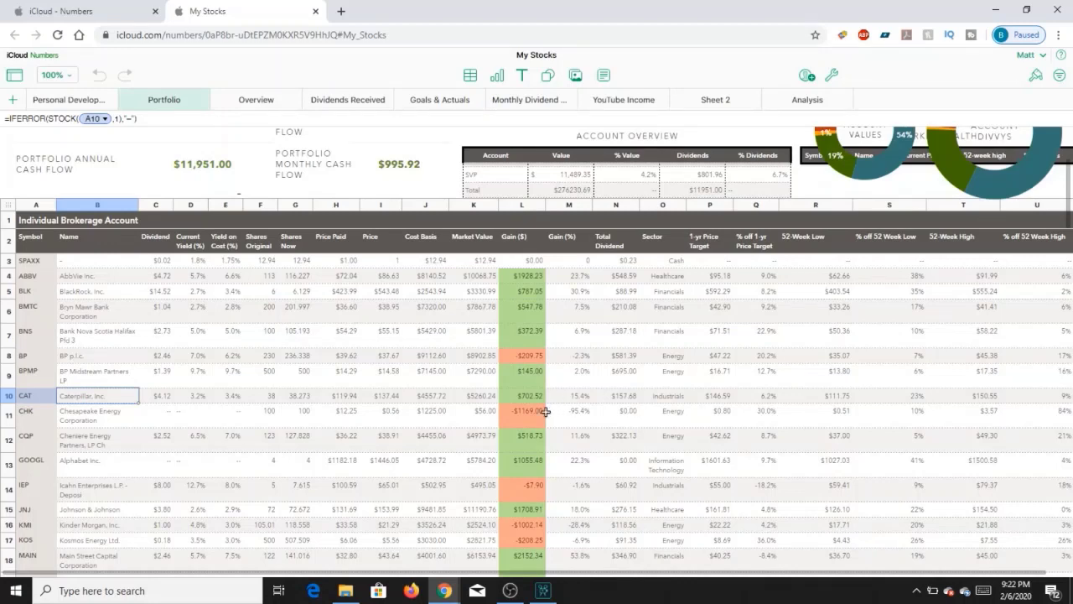
pyautogui.click(93, 457)
pyautogui.press('Down')
pyautogui.press('Down')
pyautogui.press('Down')
pyautogui.press('Down')
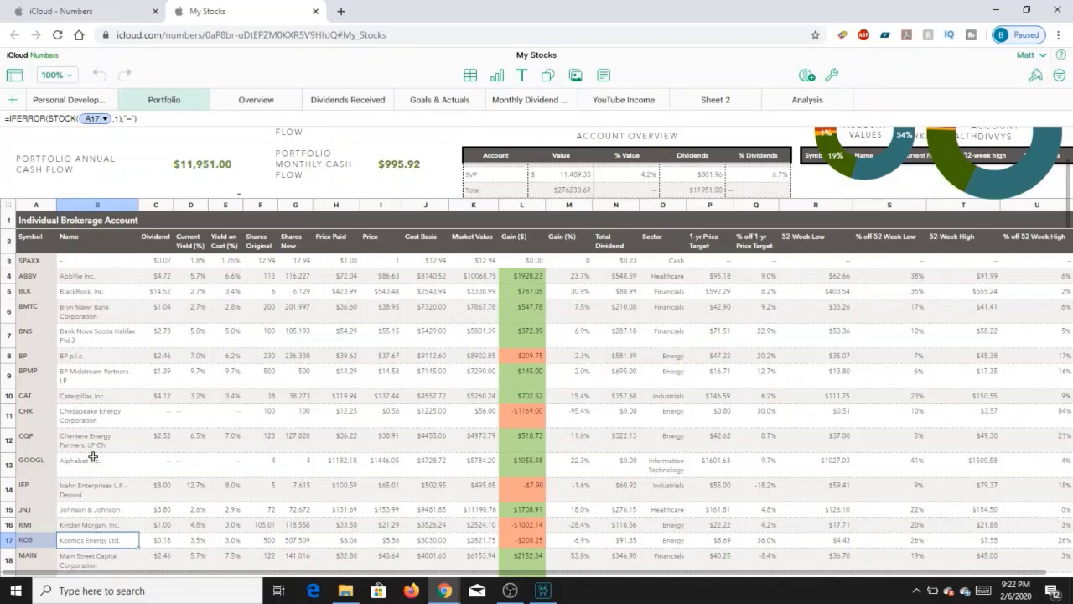
pyautogui.press('Down')
pyautogui.press('Down')
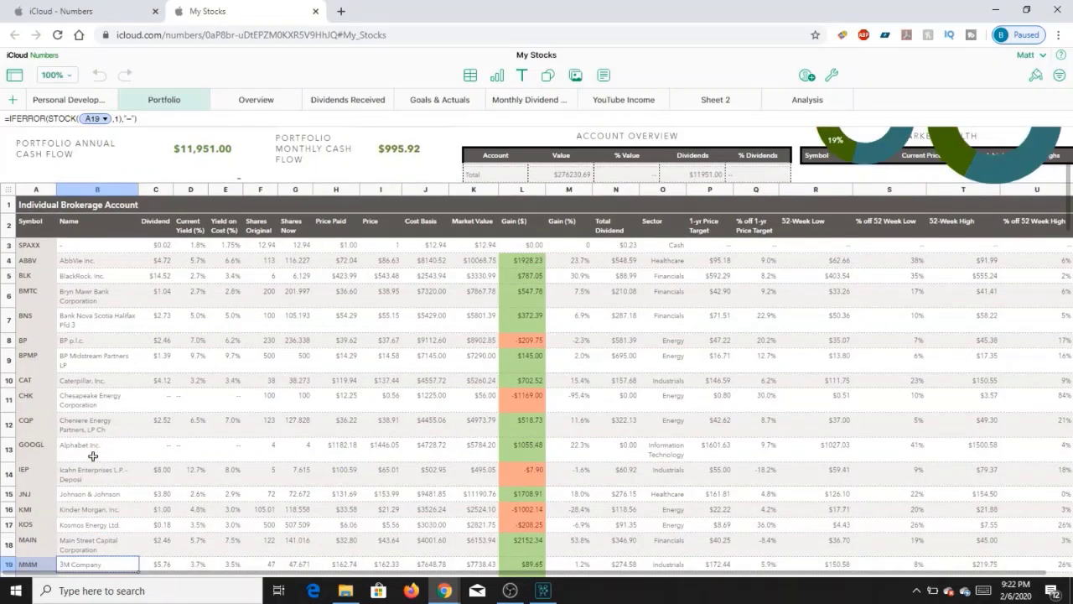
pyautogui.scroll(-2, 93, 457)
pyautogui.press('Up')
pyautogui.press('Up')
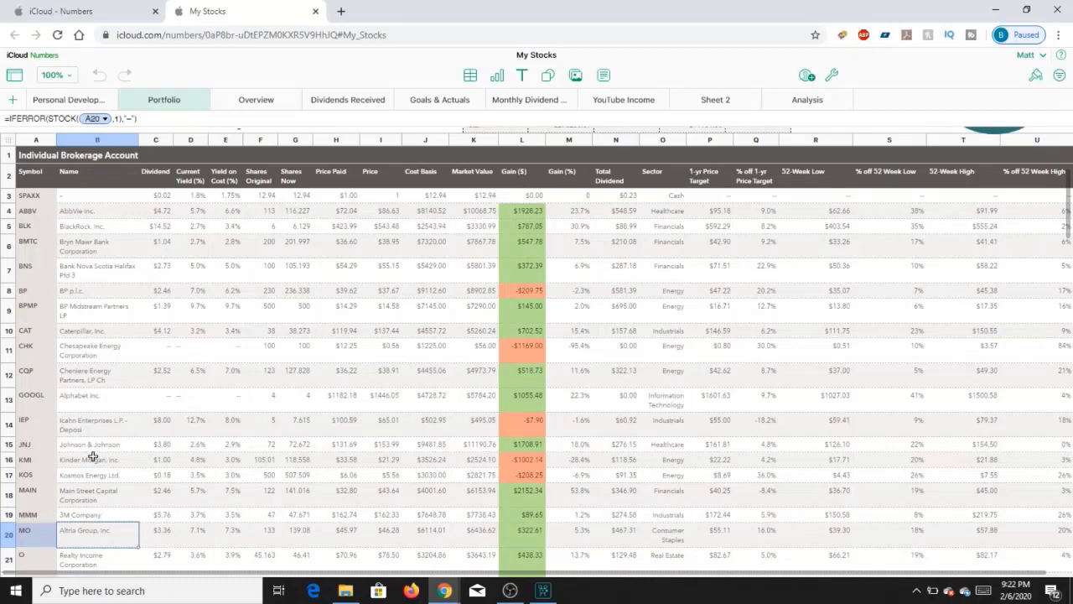
pyautogui.press('Up')
pyautogui.press('Up')
pyautogui.press('Up')
pyautogui.press('Up')
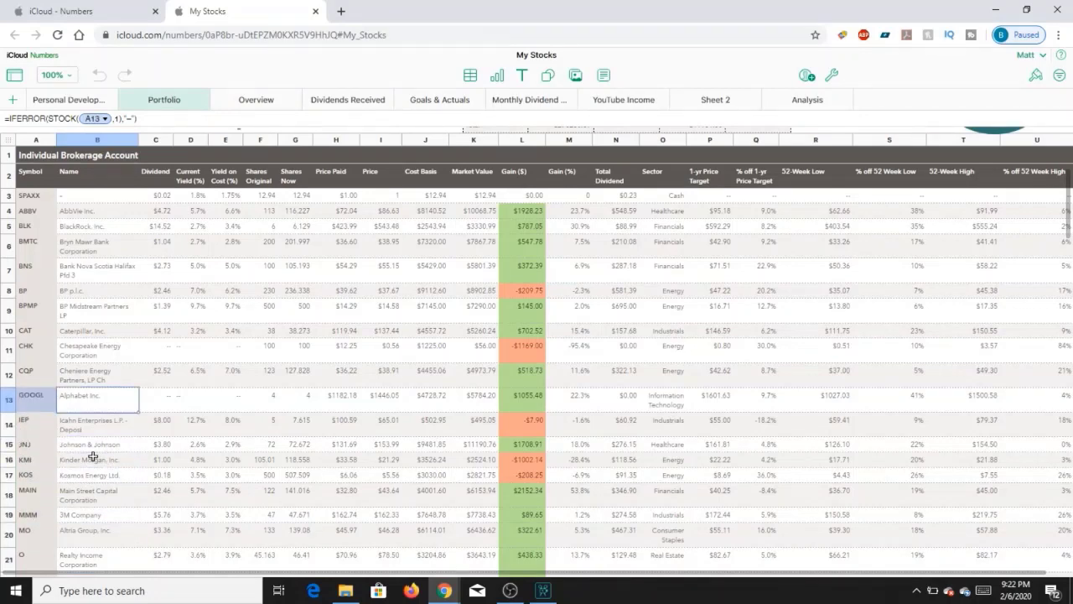
pyautogui.press('Up')
pyautogui.press('Up')
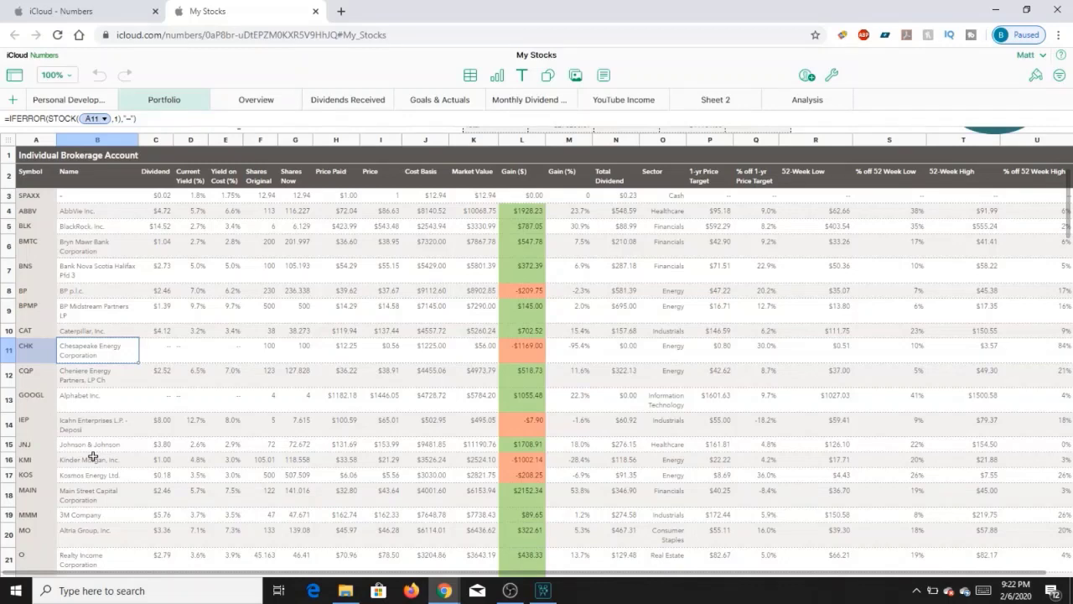
pyautogui.press('Down')
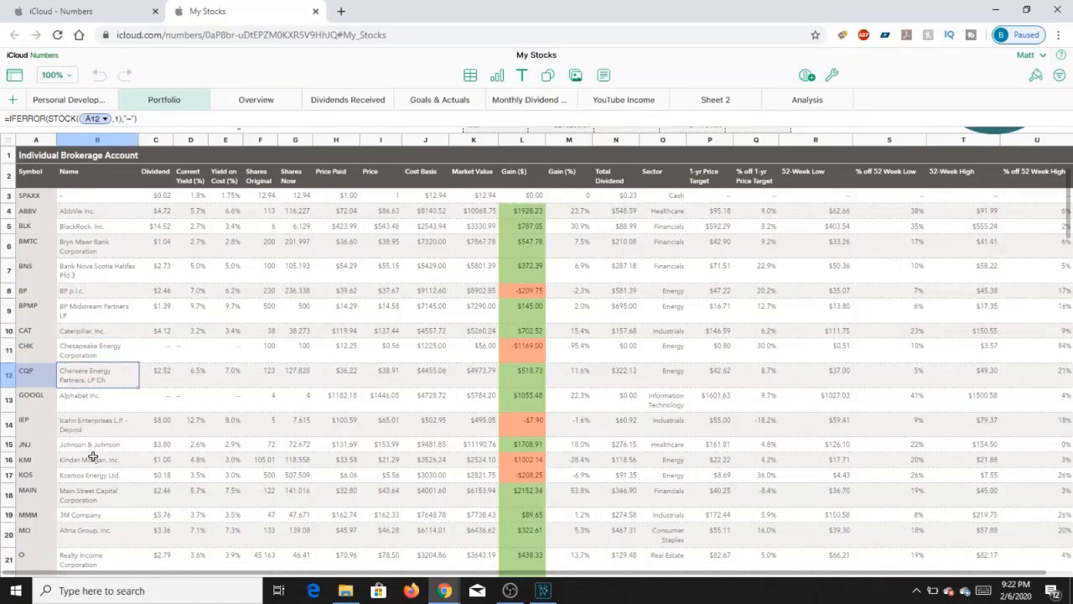
pyautogui.press('Down')
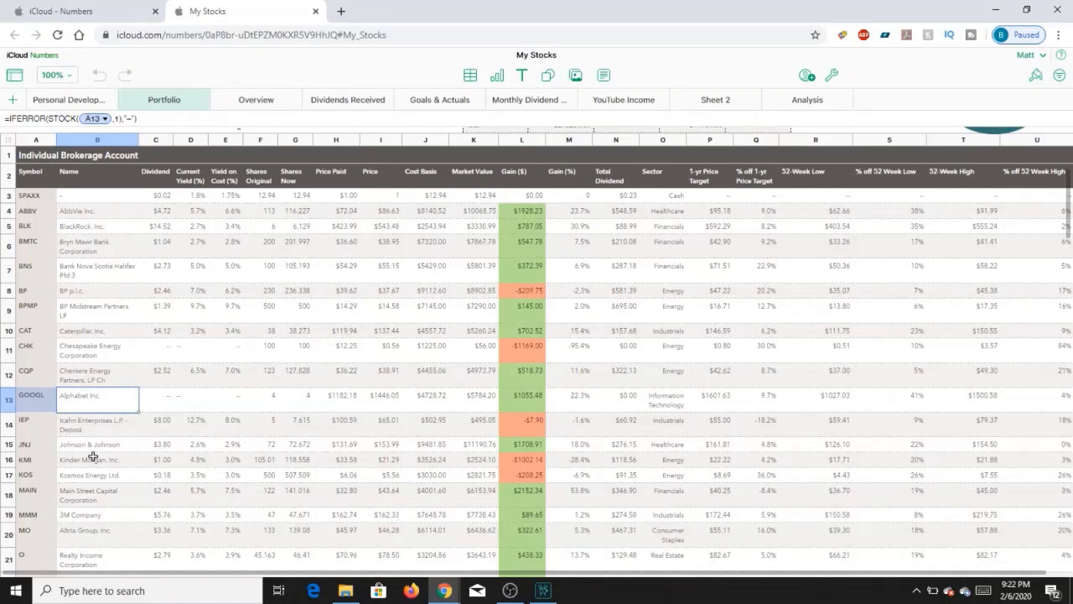
pyautogui.press('Down')
pyautogui.press('Down')
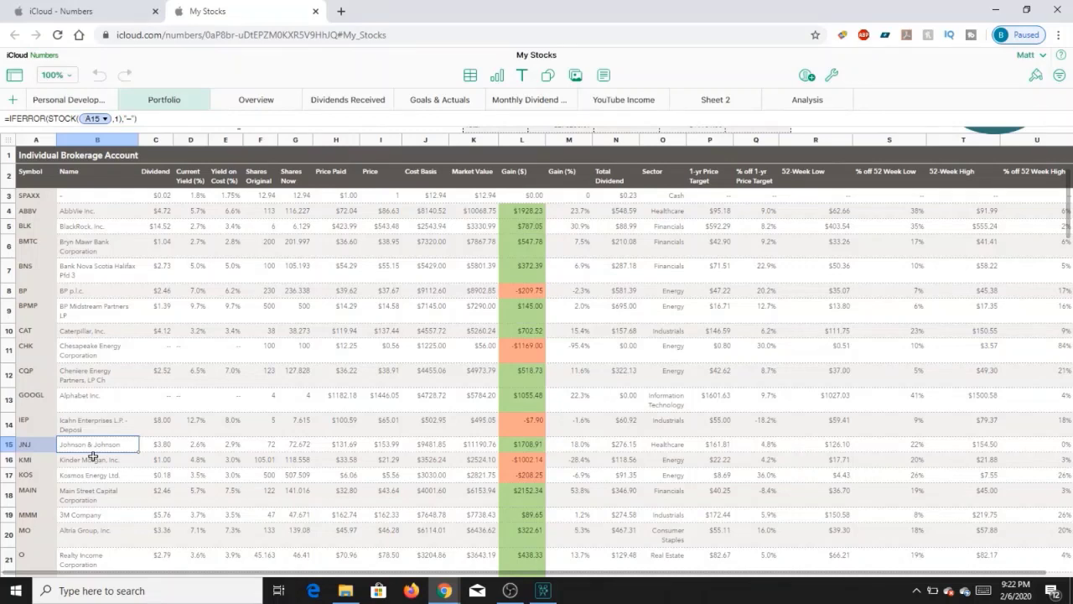
pyautogui.press('Down')
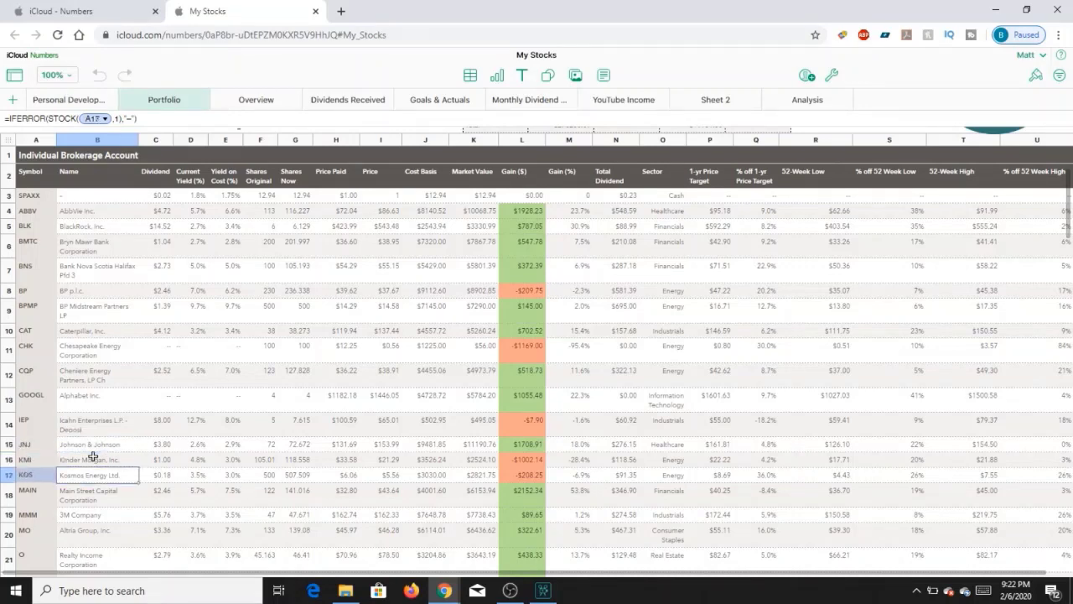
pyautogui.press('Up')
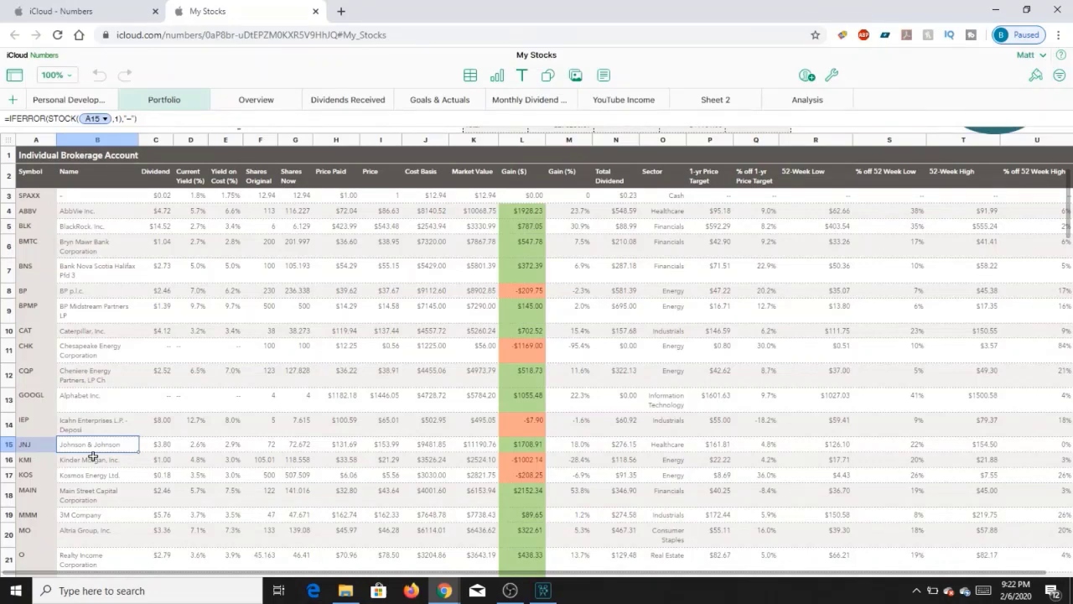
pyautogui.click(478, 446)
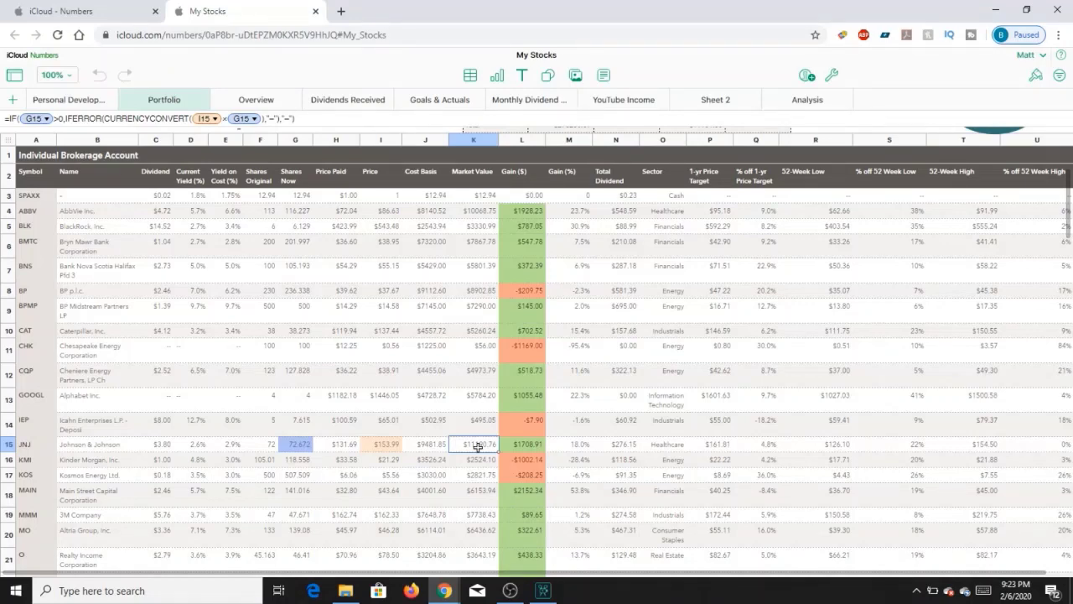
pyautogui.press('Right')
pyautogui.press('Right')
pyautogui.press('Right')
pyautogui.press('Down')
pyautogui.press('Down')
pyautogui.press('Down')
pyautogui.press('Down')
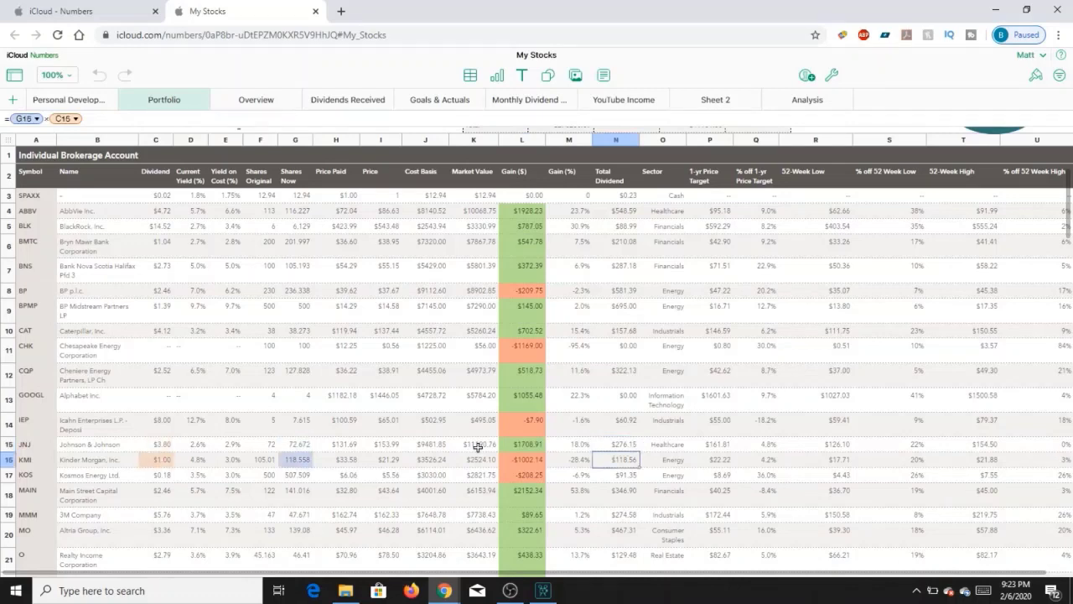
pyautogui.press('Down')
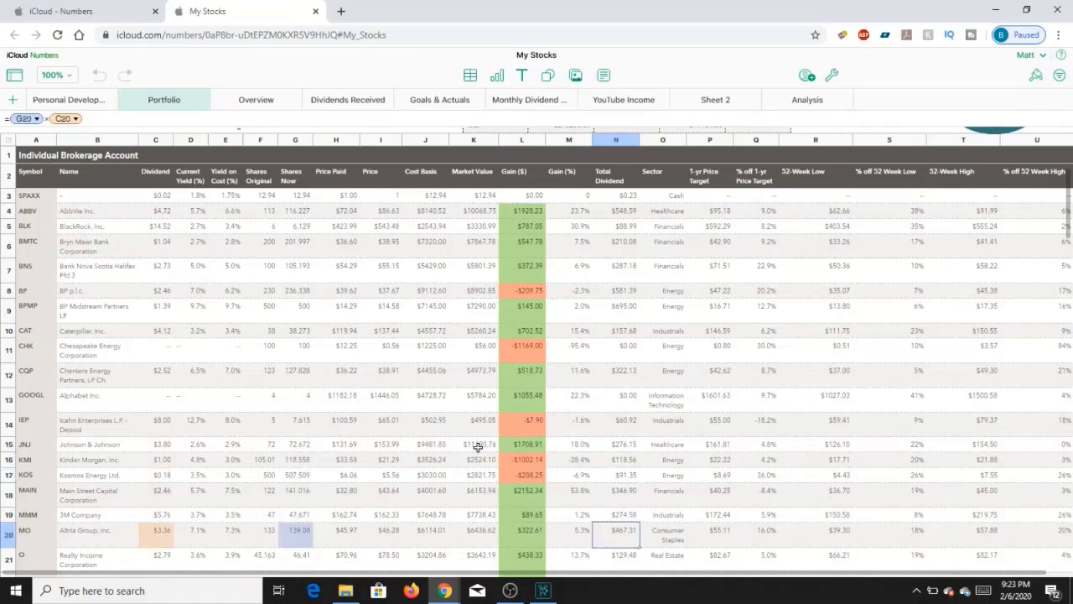
pyautogui.press('Down')
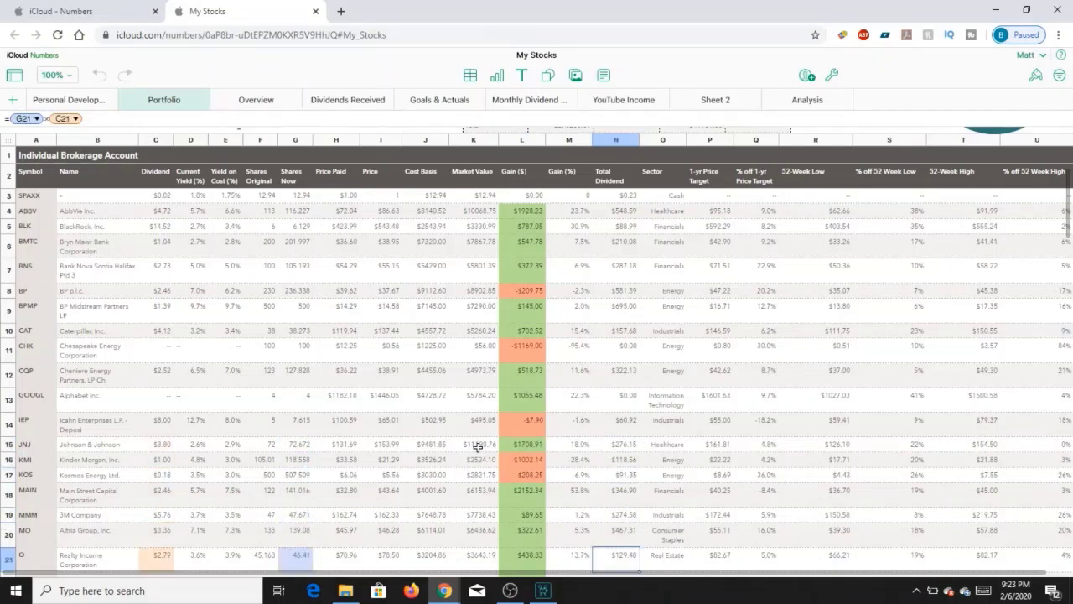
pyautogui.press('Down')
pyautogui.press('Up')
pyautogui.press('Up')
pyautogui.press('Up')
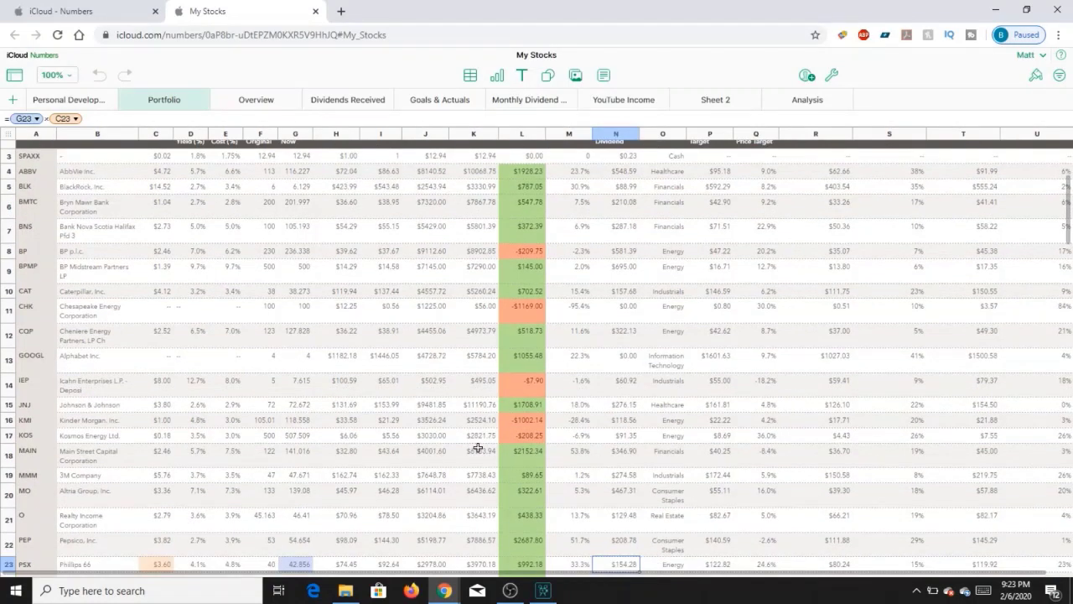
pyautogui.press('Up')
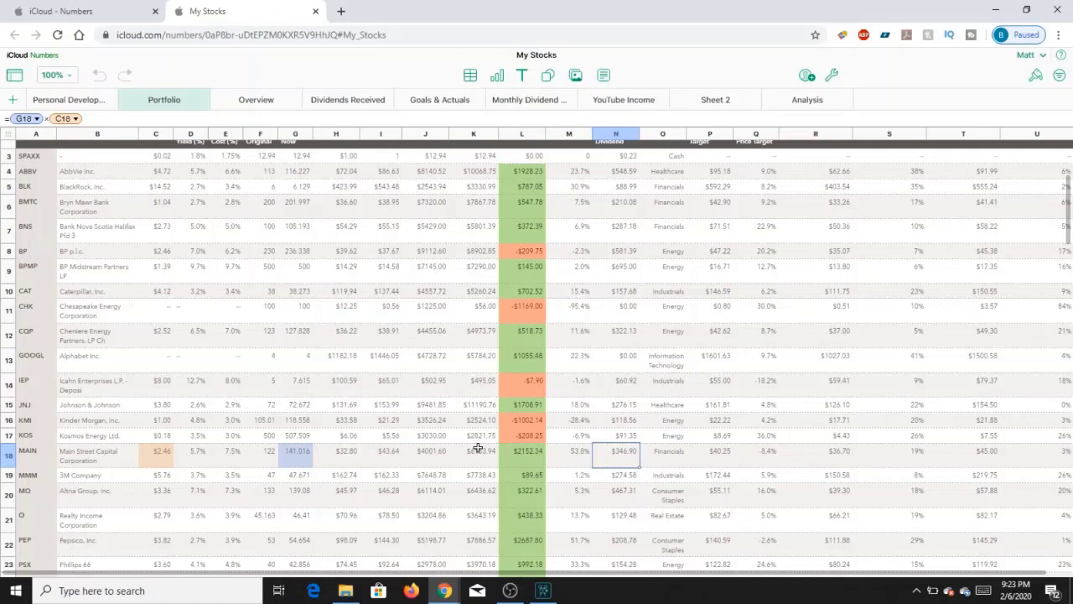
pyautogui.press('Left')
pyautogui.press('Left')
pyautogui.press('Left')
pyautogui.press('Left')
pyautogui.press('Left')
pyautogui.press('Left')
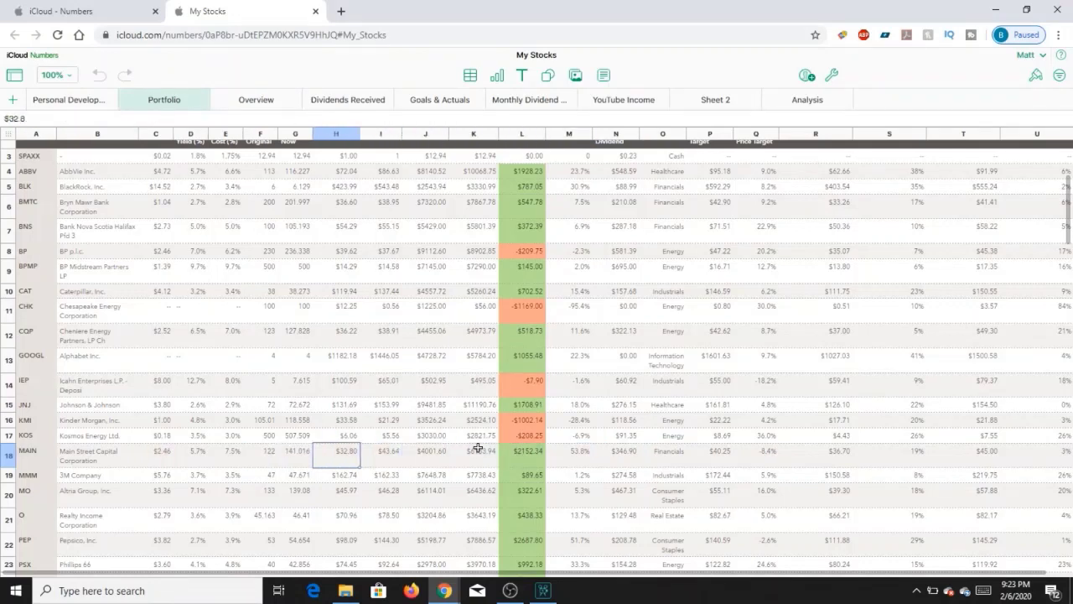
pyautogui.press('Left')
pyautogui.press('Down')
pyautogui.press('Down')
pyautogui.press('Down')
pyautogui.press('Down')
pyautogui.press('Down')
pyautogui.press('Down')
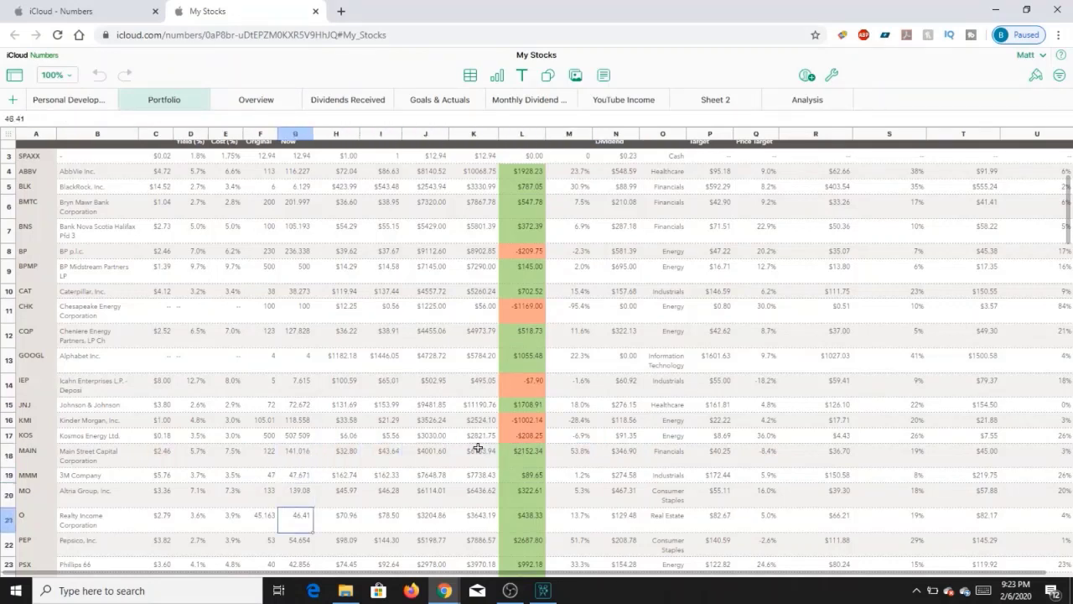
pyautogui.press('Down')
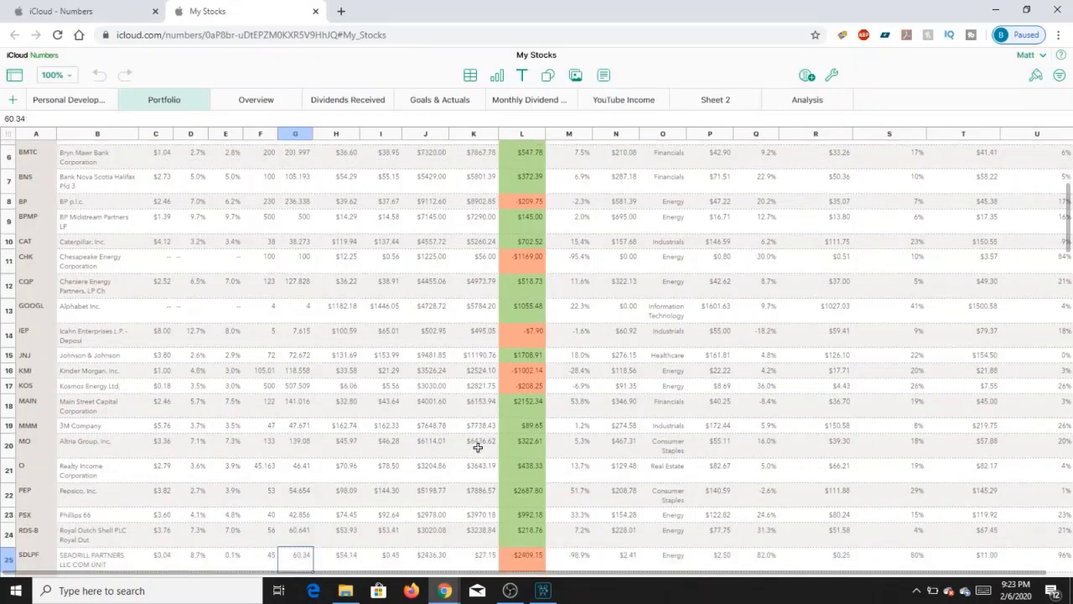
pyautogui.press('Up')
pyautogui.press('Up')
pyautogui.press('Down')
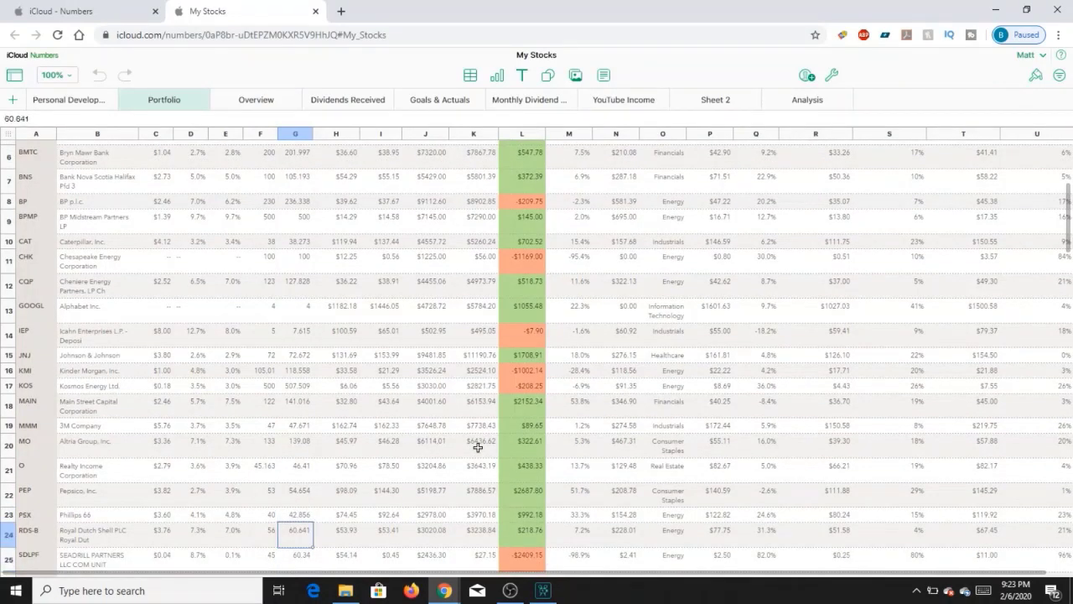
pyautogui.press('Up')
pyautogui.press('Up')
pyautogui.press('Up')
pyautogui.press('Up')
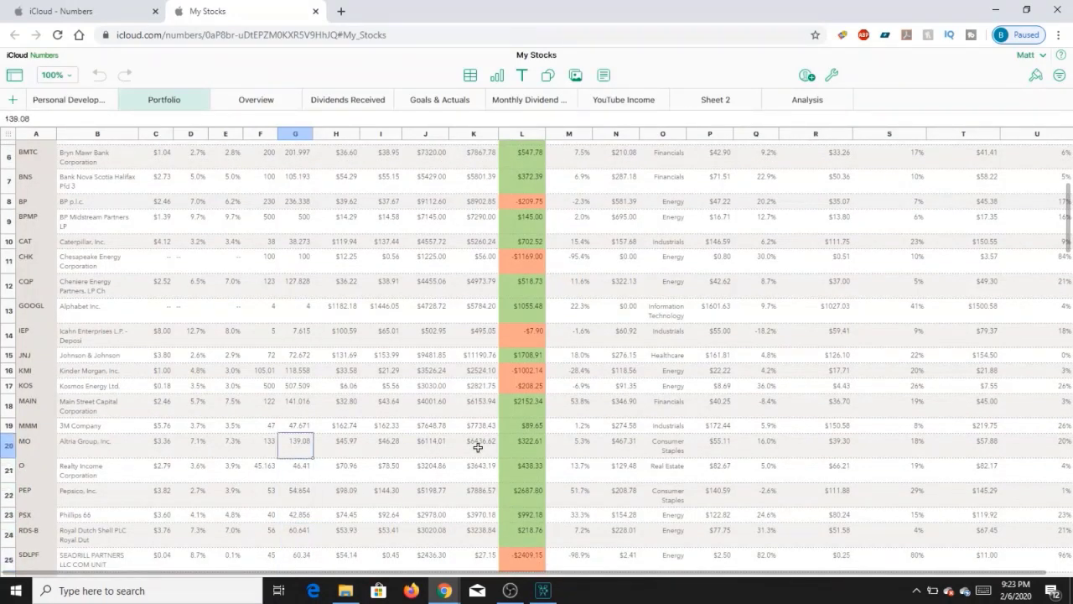
pyautogui.press('Up')
pyautogui.press('Right')
pyautogui.press('Right')
pyautogui.press('Return')
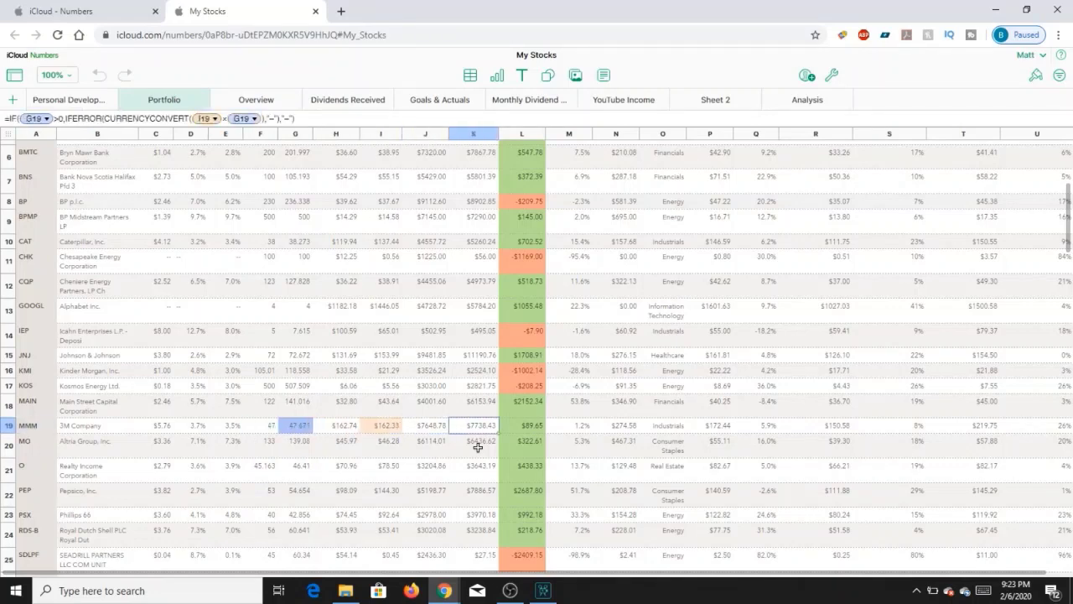
pyautogui.press('Escape')
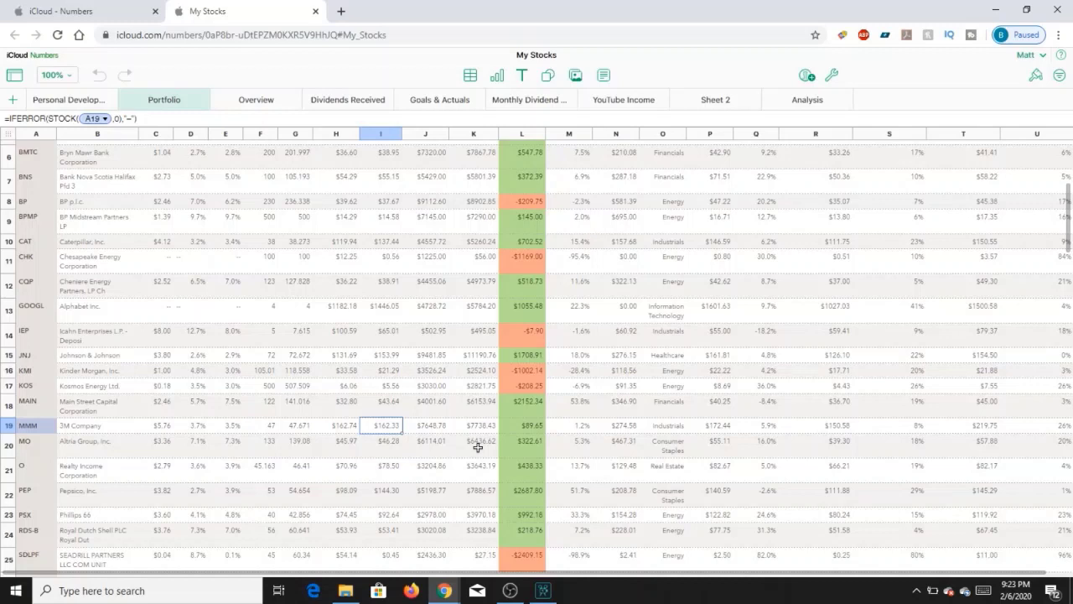
pyautogui.press('Right')
pyautogui.press('Right')
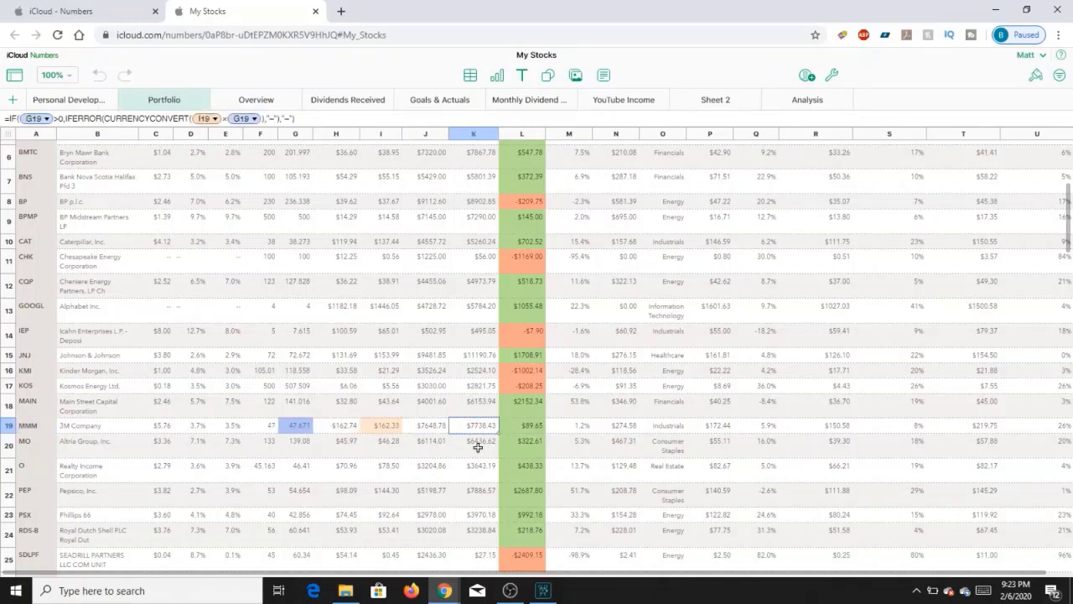
pyautogui.press('Right')
pyautogui.press('Right')
pyautogui.press('Right')
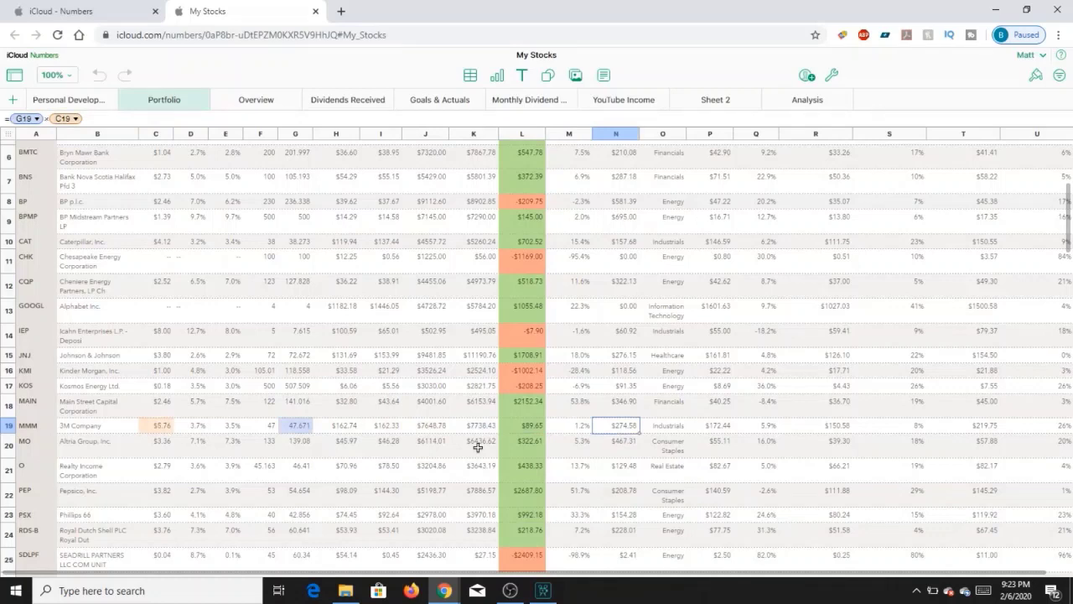
pyautogui.press('Down')
pyautogui.press('Down')
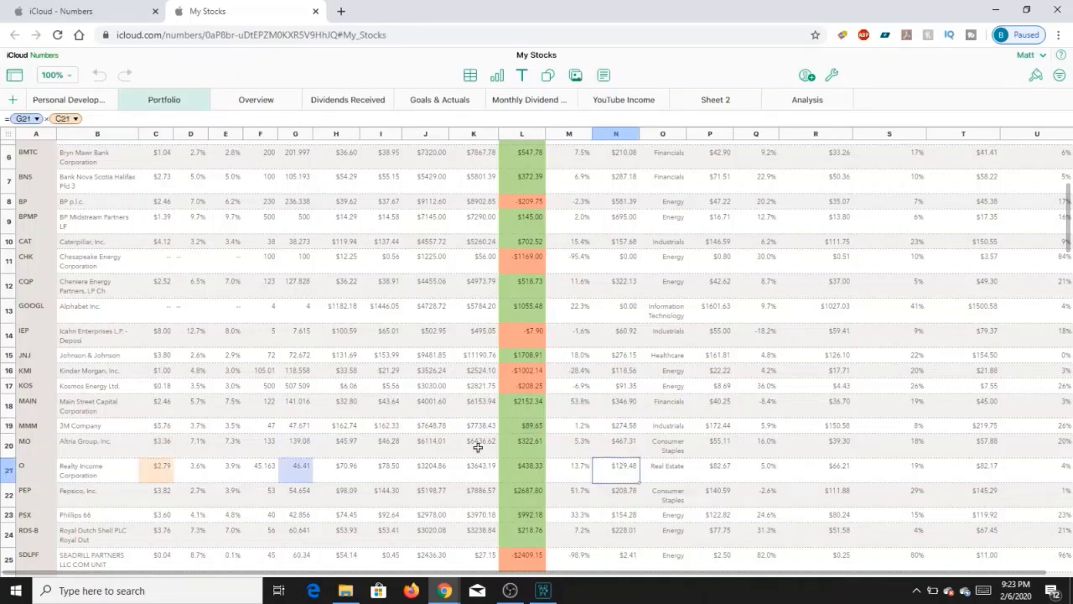
pyautogui.press('Up')
pyautogui.press('Up')
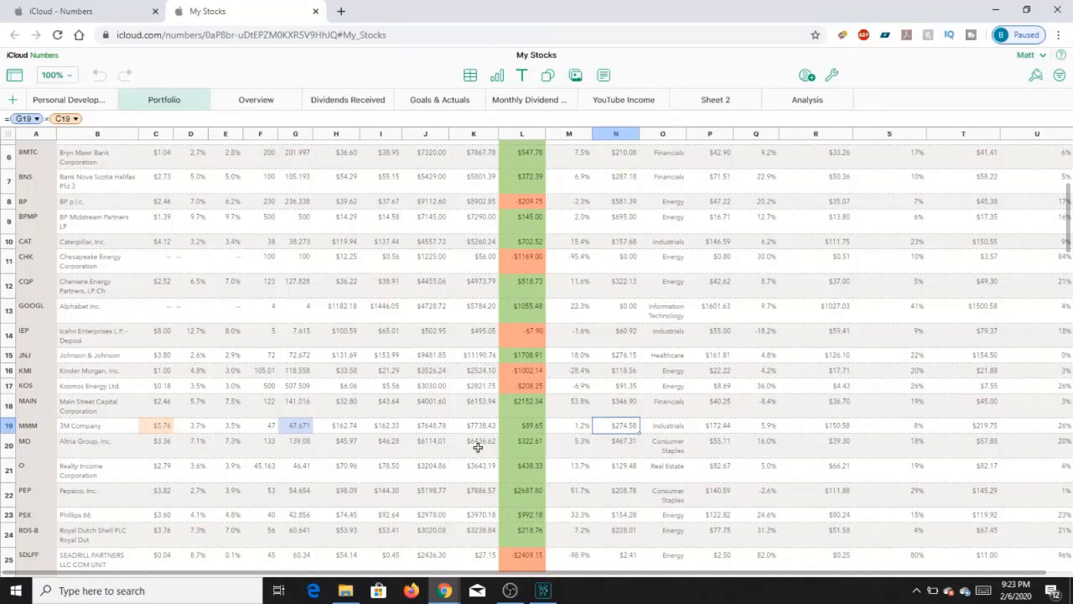
pyautogui.press('Down')
pyautogui.press('Down')
pyautogui.press('Down')
pyautogui.press('Down')
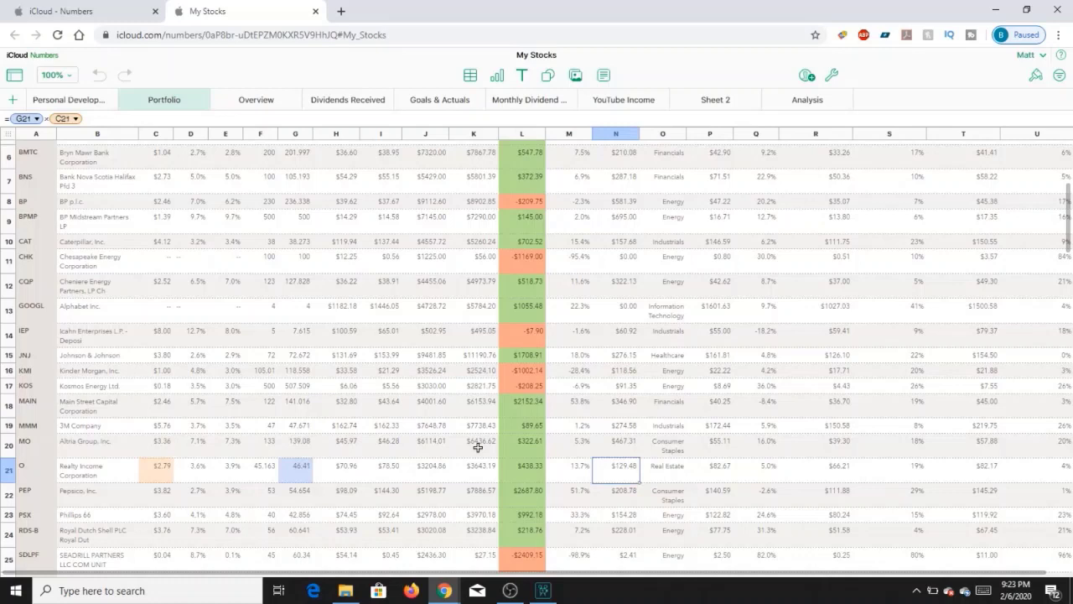
pyautogui.press('Up')
pyautogui.press('Up')
pyautogui.press('Up')
pyautogui.press('Up')
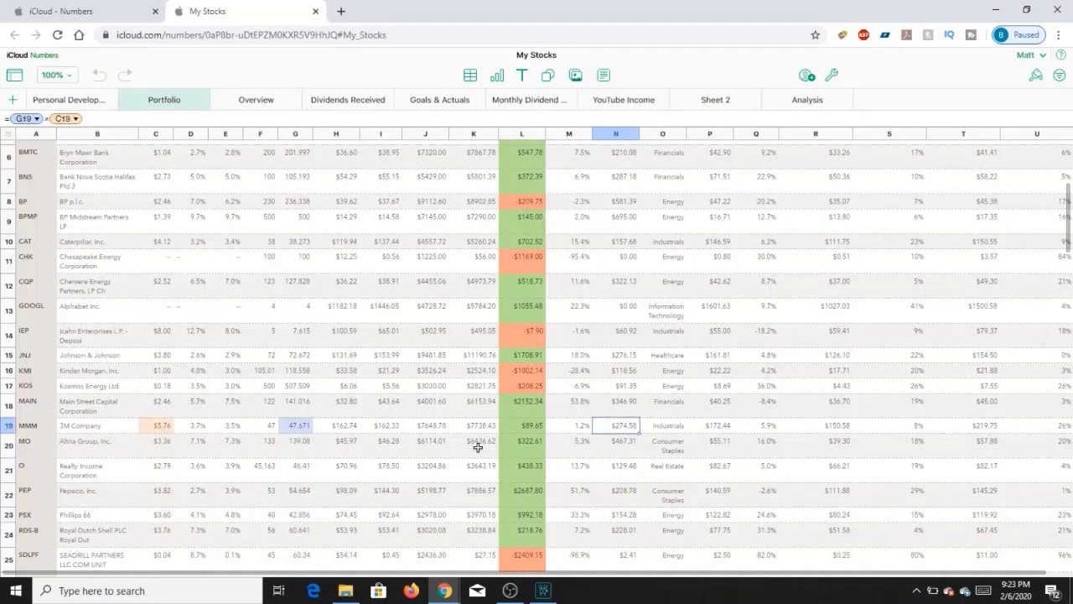
pyautogui.press('Down')
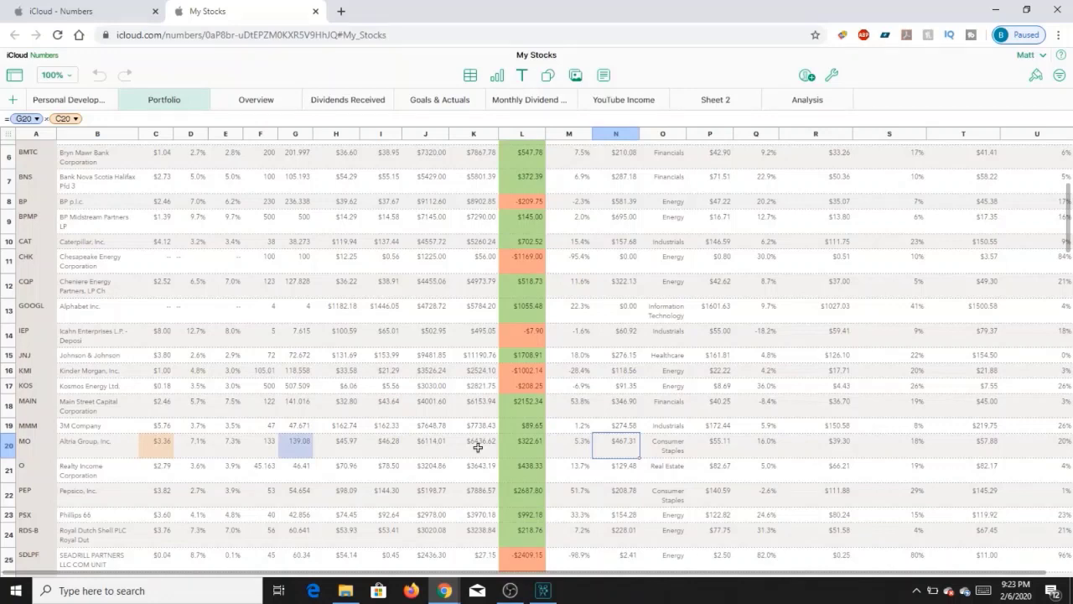
pyautogui.press('Down')
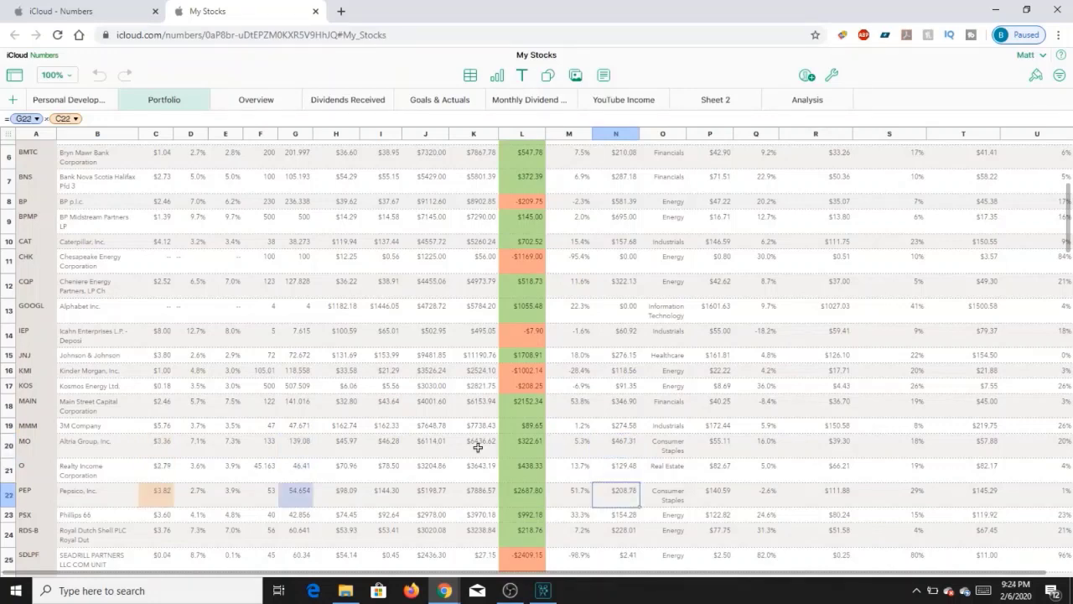
pyautogui.press('Left')
pyautogui.press('Left')
pyautogui.press('Left')
pyautogui.press('Left')
pyautogui.press('Left')
pyautogui.press('Left')
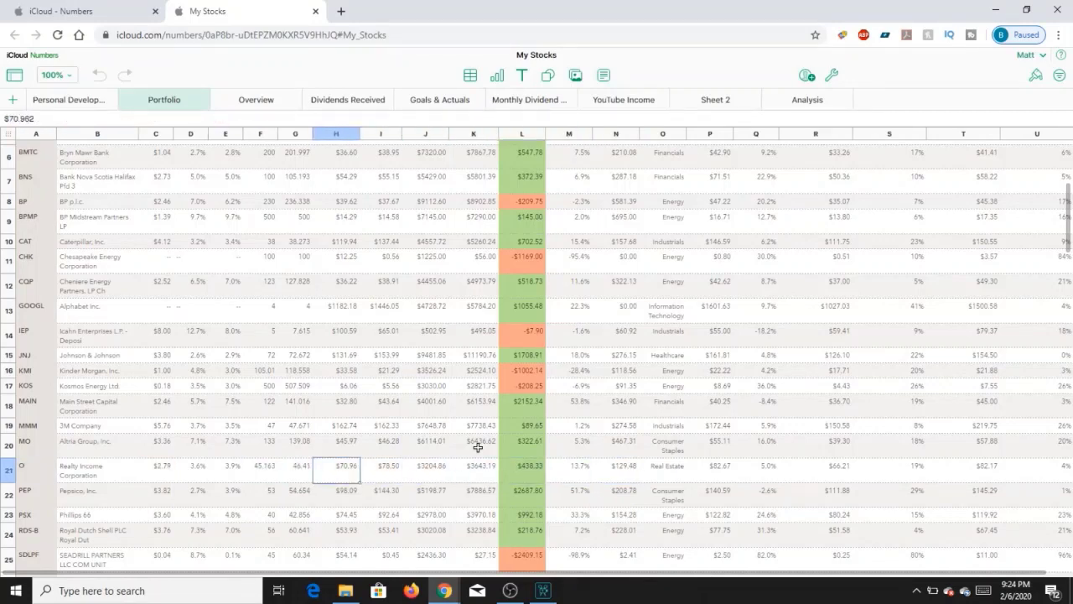
pyautogui.press('Left')
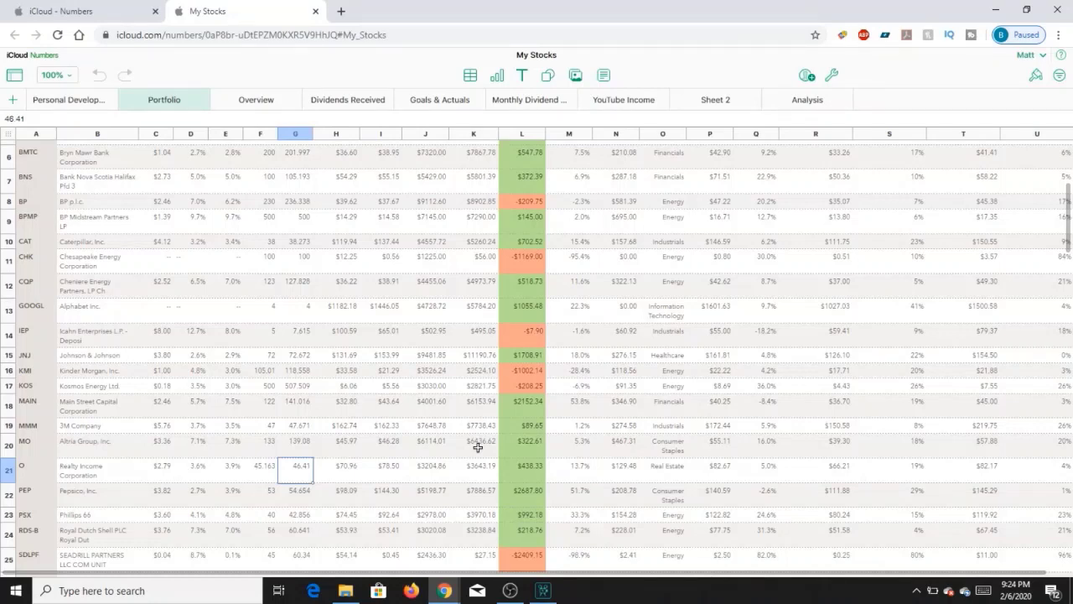
pyautogui.press('Right')
pyautogui.press('Left')
pyautogui.press('Right')
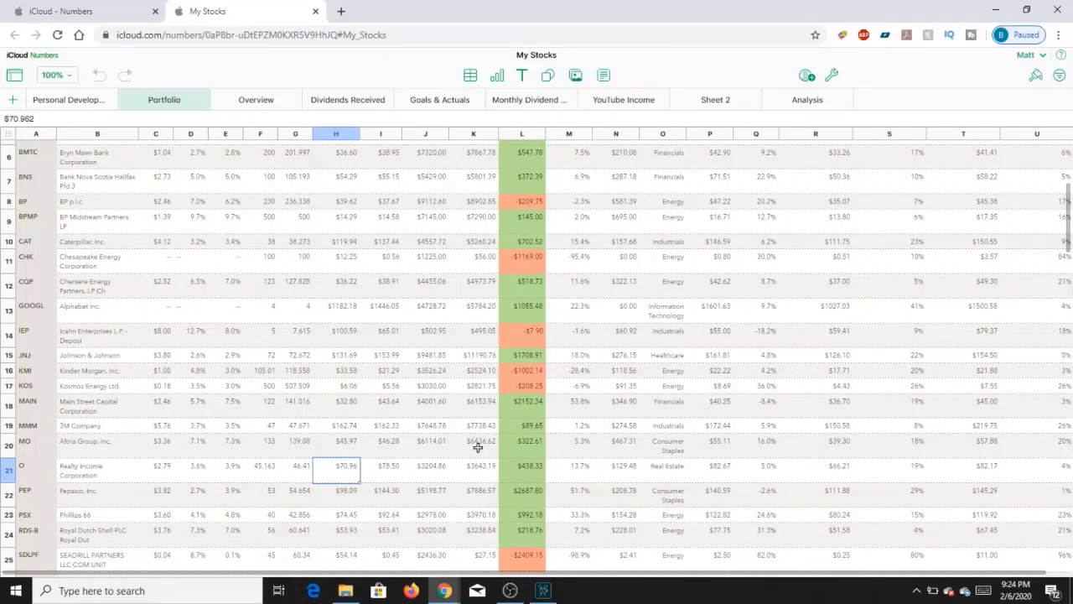
pyautogui.press('Down')
pyautogui.press('Up')
pyautogui.press('Down')
pyautogui.press('Down')
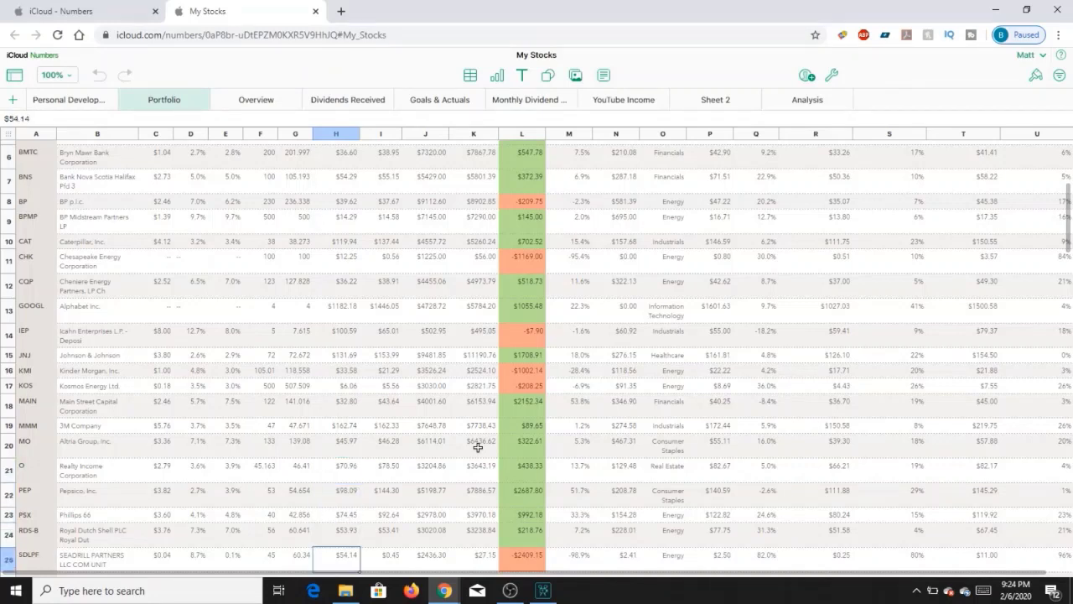
pyautogui.press('Down')
pyautogui.press('Up')
pyautogui.press('Up')
pyautogui.press('Up')
pyautogui.press('Up')
pyautogui.press('Up')
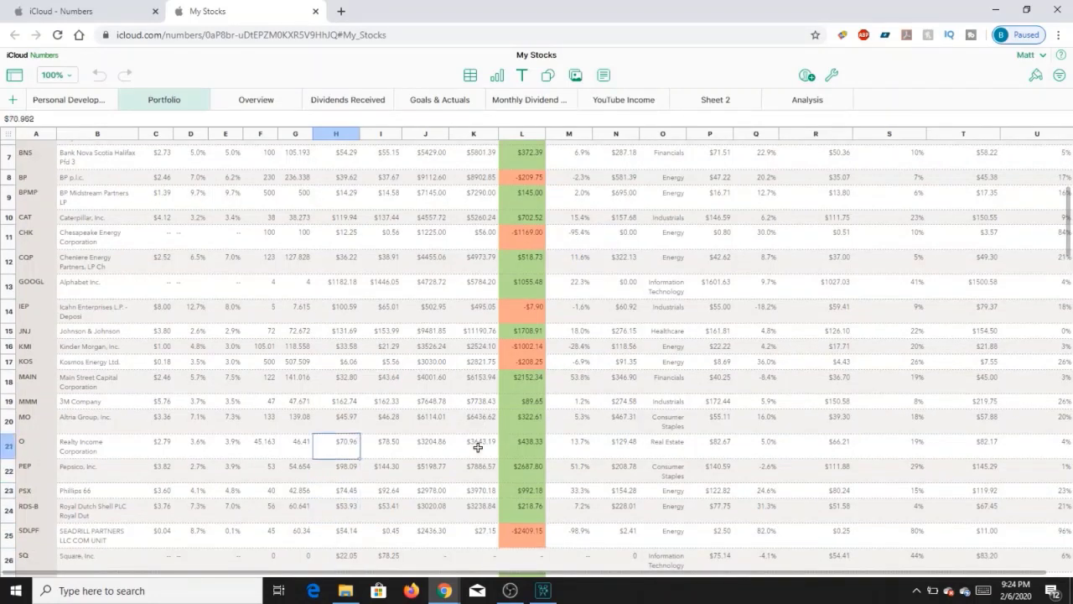
pyautogui.press('Down')
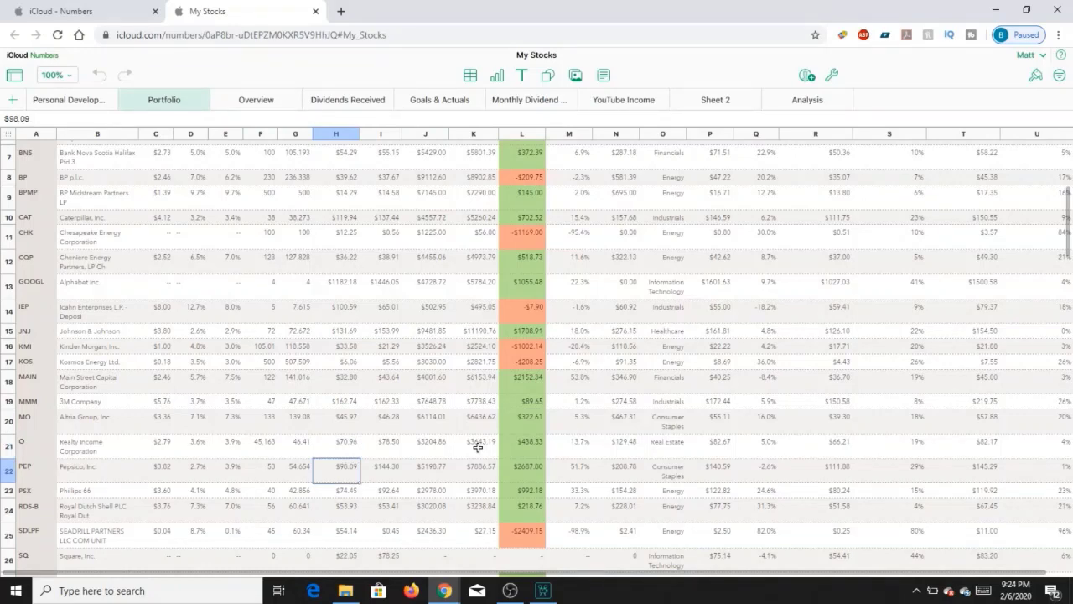
pyautogui.press('Right')
pyautogui.press('Right')
pyautogui.press('Right')
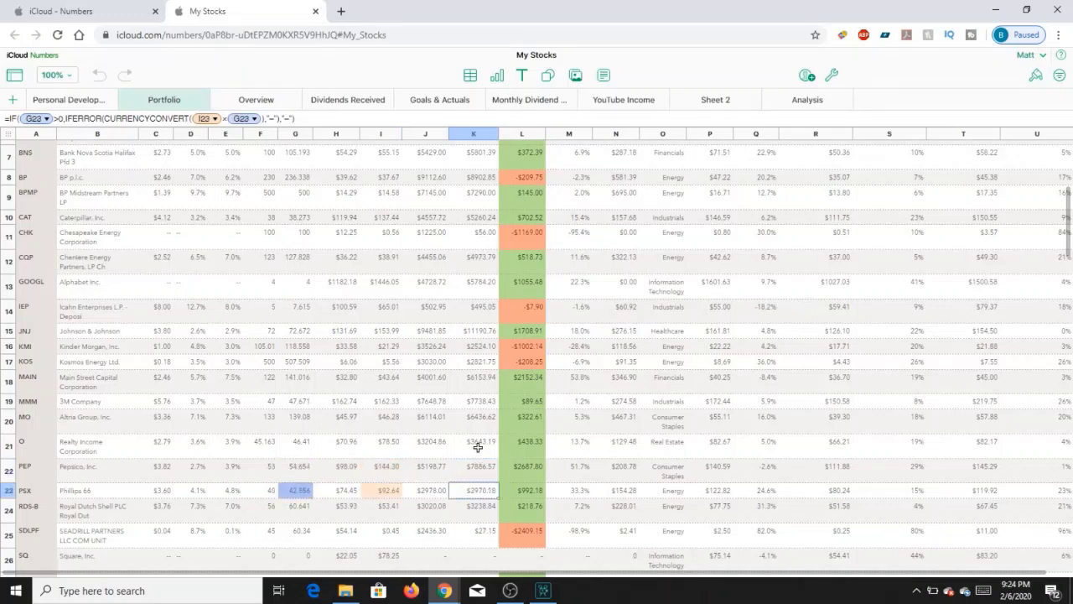
pyautogui.press('Down')
pyautogui.press('Down')
pyautogui.press('Down')
pyautogui.press('Down')
pyautogui.press('Down')
pyautogui.press('Down')
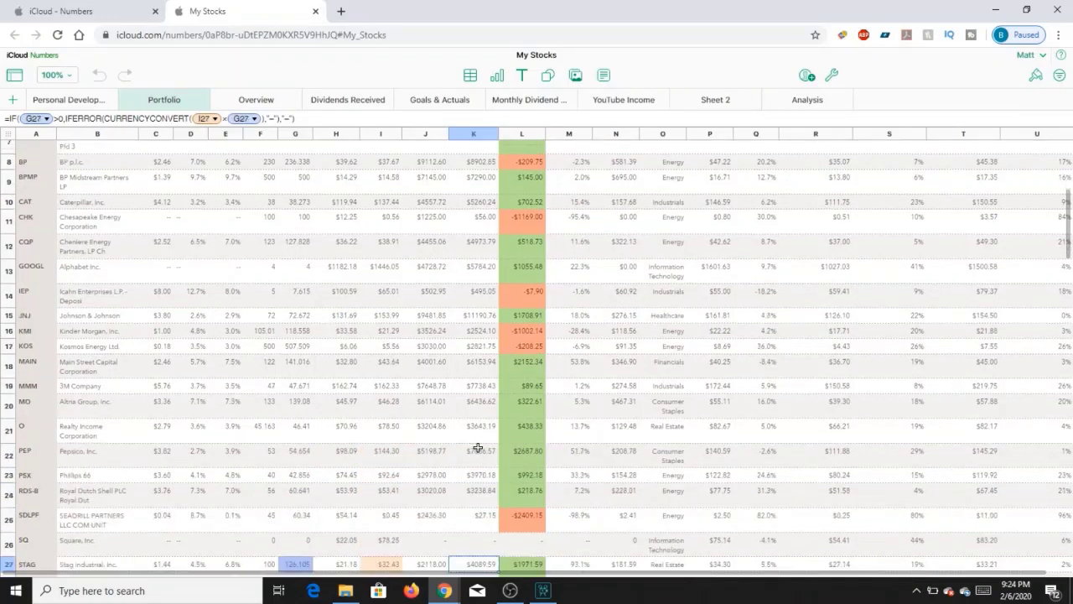
pyautogui.press('Up')
pyautogui.press('Up')
pyautogui.press('Up')
pyautogui.press('Up')
pyautogui.press('Up')
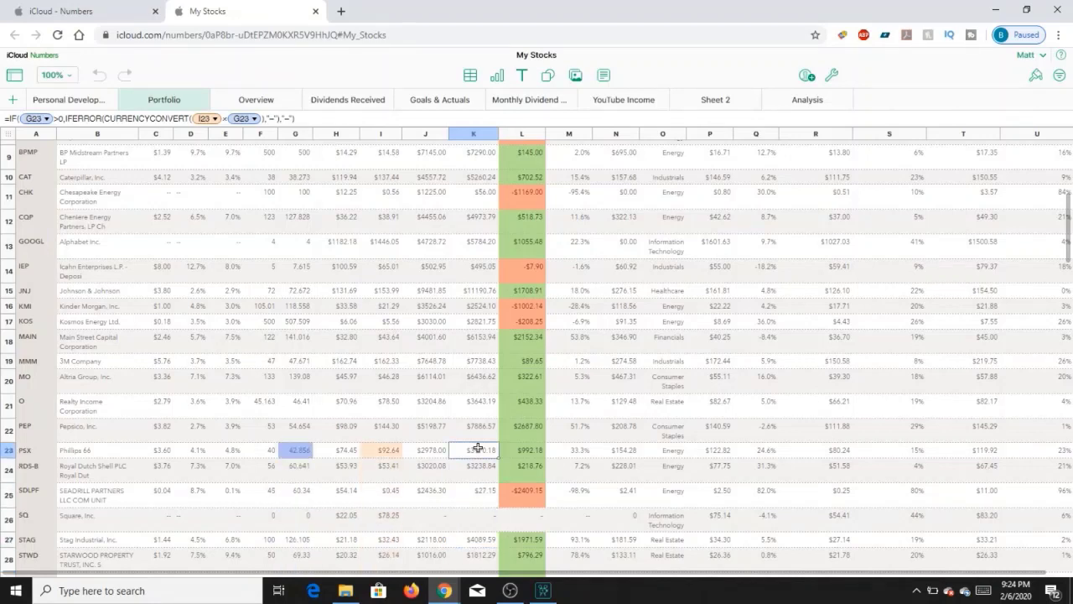
pyautogui.press('Down')
pyautogui.press('Down')
pyautogui.press('Down')
pyautogui.press('Up')
pyautogui.press('Up')
pyautogui.press('Up')
pyautogui.press('Down')
pyautogui.press('Down')
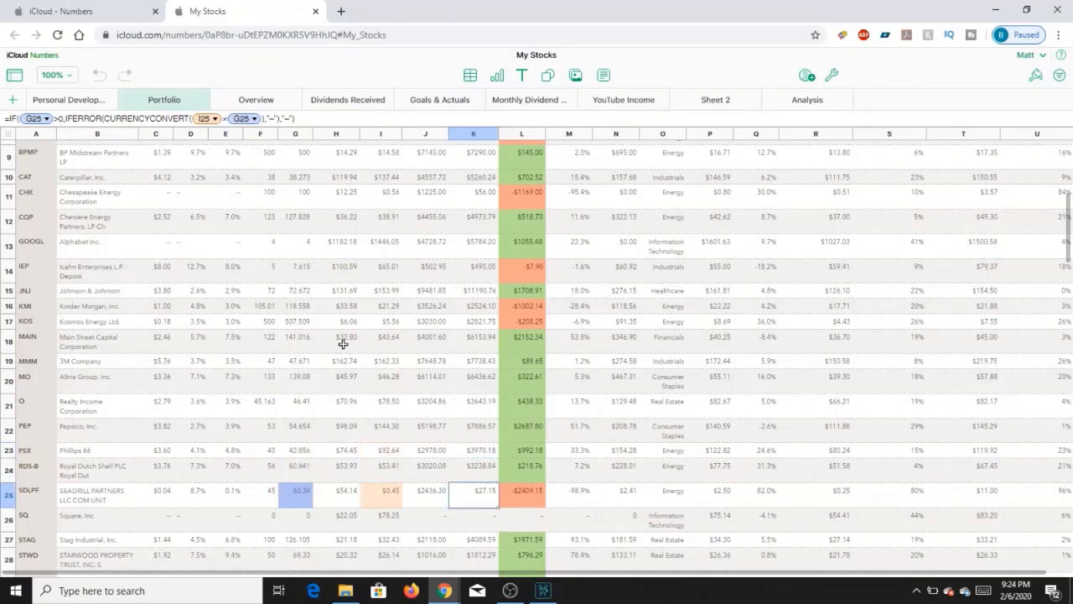
pyautogui.press('Up')
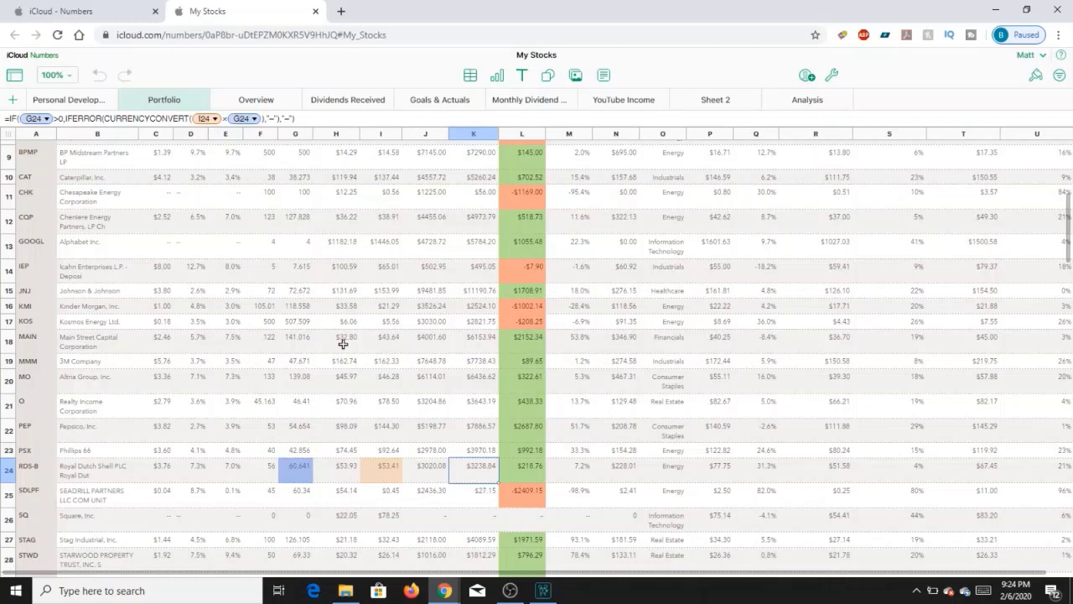
pyautogui.press('Down')
pyautogui.press('Down')
pyautogui.press('Down')
pyautogui.press('Down')
pyautogui.press('Down')
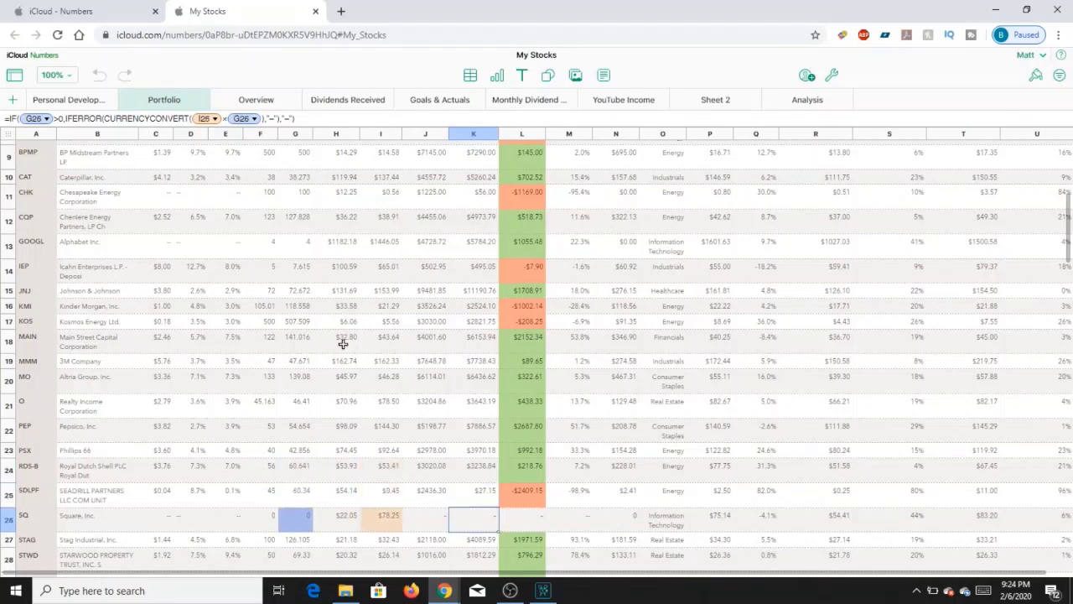
pyautogui.press('Up')
pyautogui.press('Up')
pyautogui.press('Up')
pyautogui.press('Up')
pyautogui.press('Up')
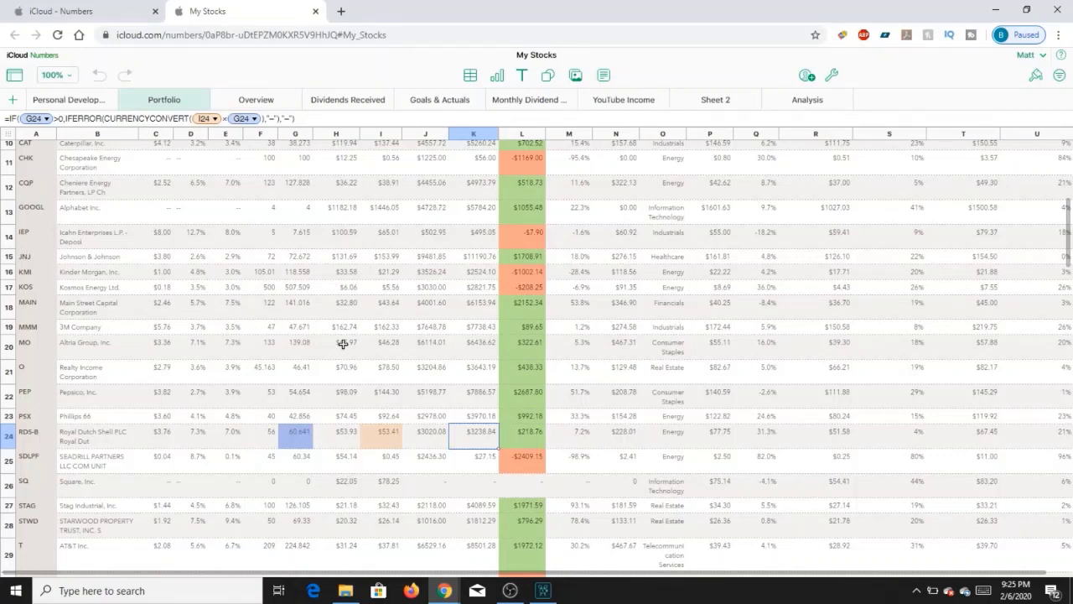
pyautogui.press('Right')
pyautogui.press('Right')
pyautogui.press('Right')
pyautogui.press('Down')
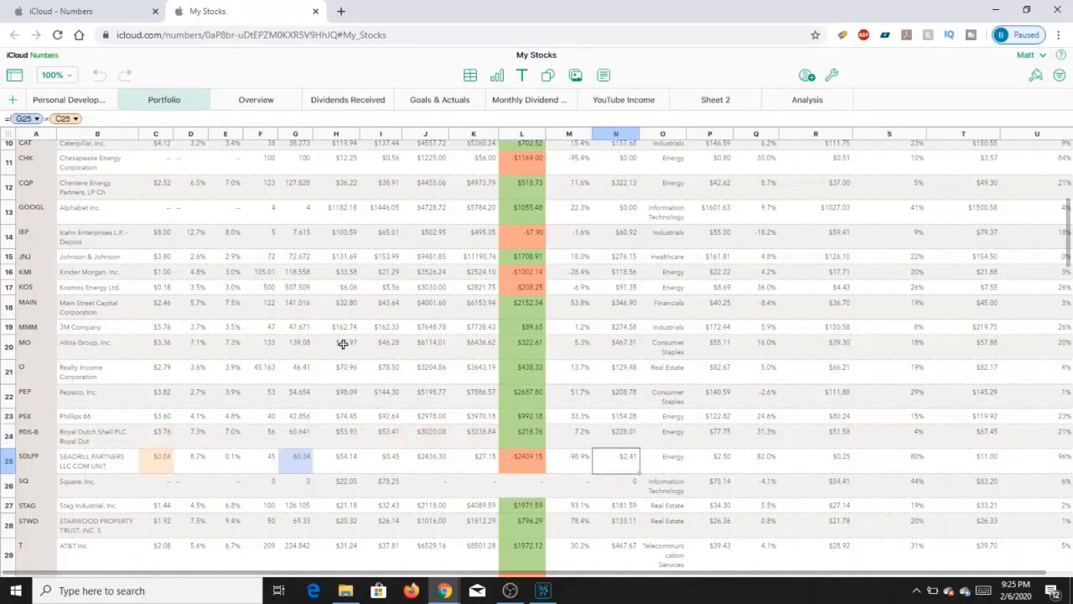
pyautogui.press('Down')
pyautogui.press('Down')
pyautogui.press('Down')
pyautogui.press('Down')
pyautogui.press('Down')
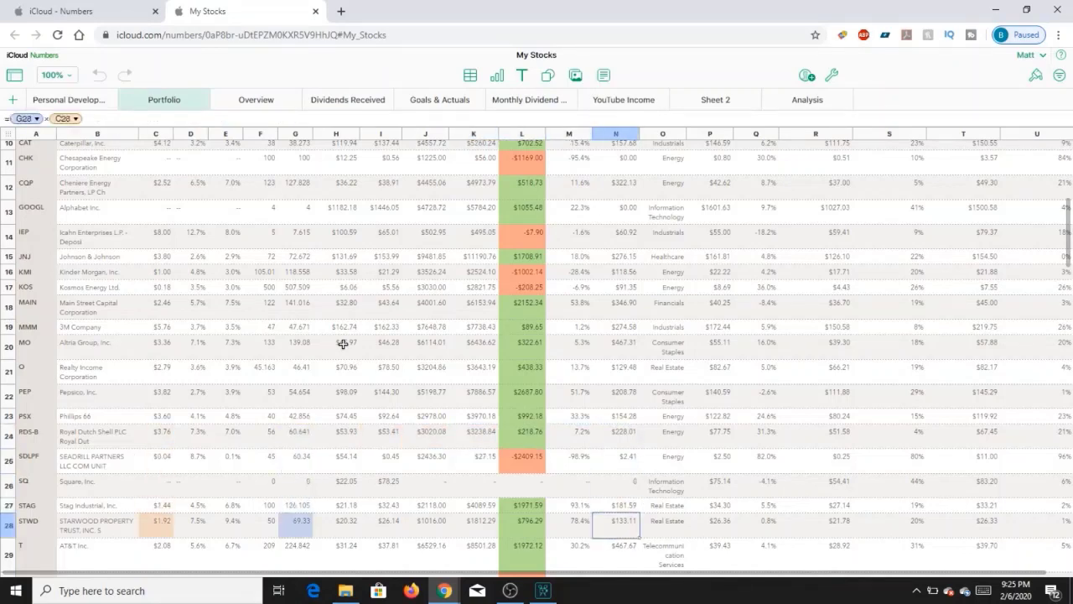
pyautogui.press('Up')
pyautogui.press('Up')
pyautogui.press('Up')
pyautogui.press('Up')
pyautogui.press('Up')
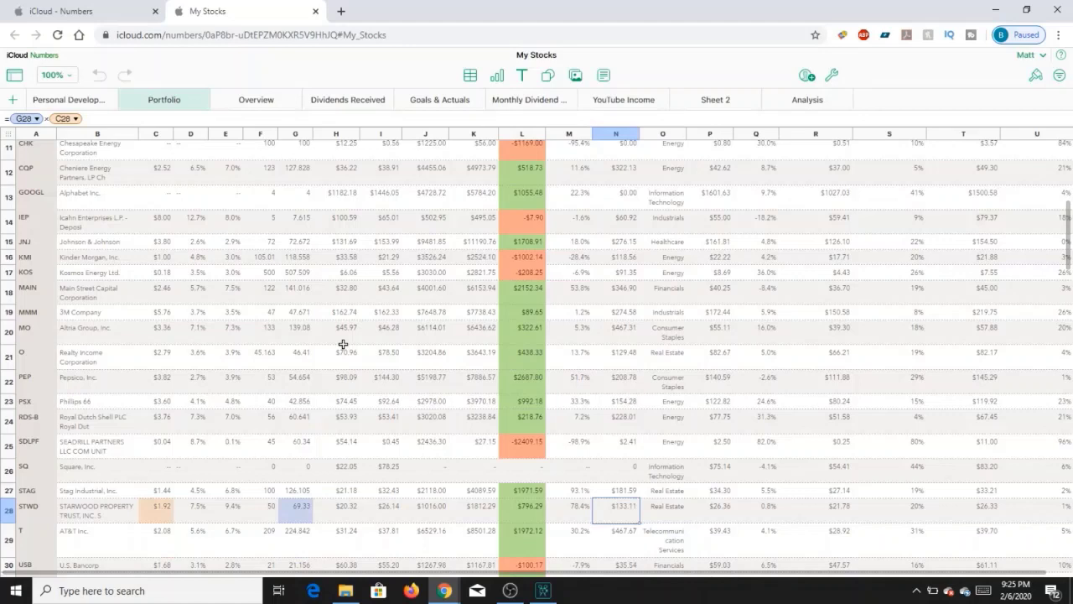
pyautogui.press('Down')
pyautogui.press('Down')
pyautogui.press('Down')
pyautogui.press('Down')
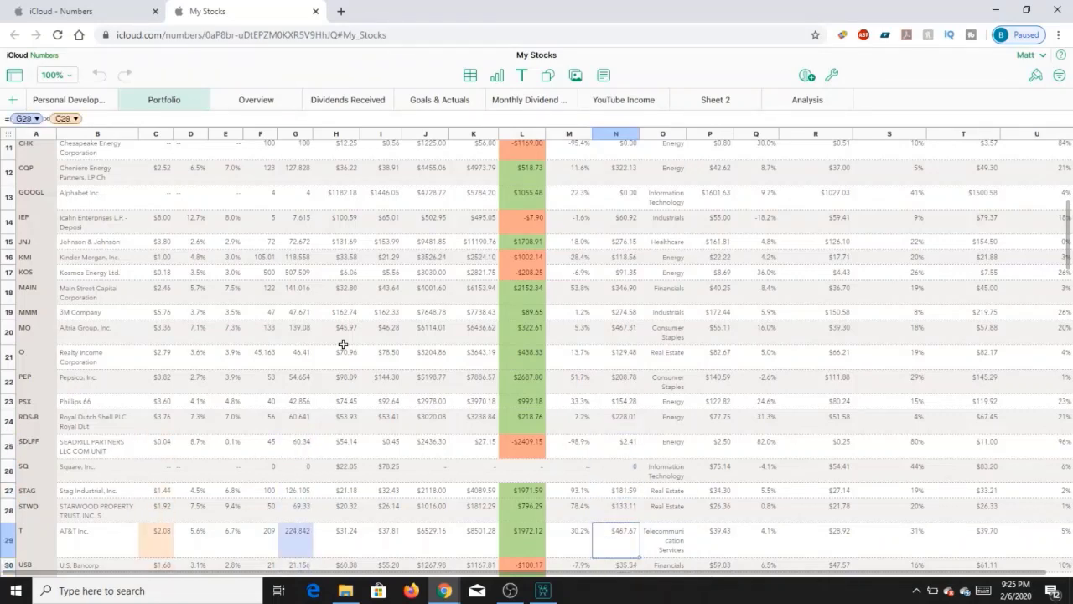
pyautogui.press('Up')
pyautogui.press('Up')
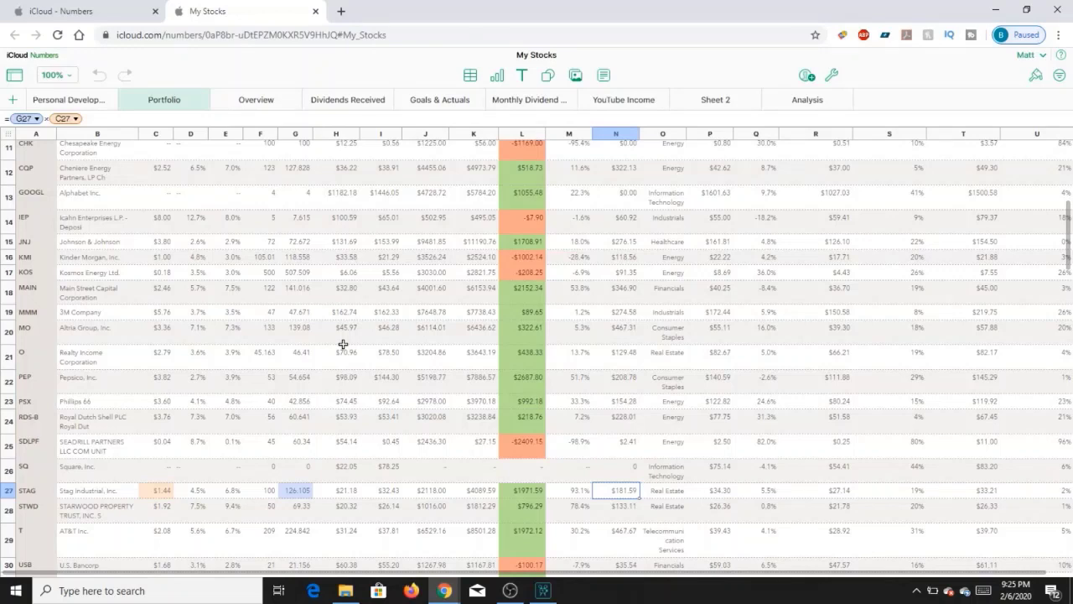
pyautogui.press('Left')
pyautogui.press('Left')
pyautogui.press('Left')
pyautogui.press('Left')
pyautogui.press('Left')
pyautogui.press('Left')
pyautogui.press('Left')
pyautogui.press('Left')
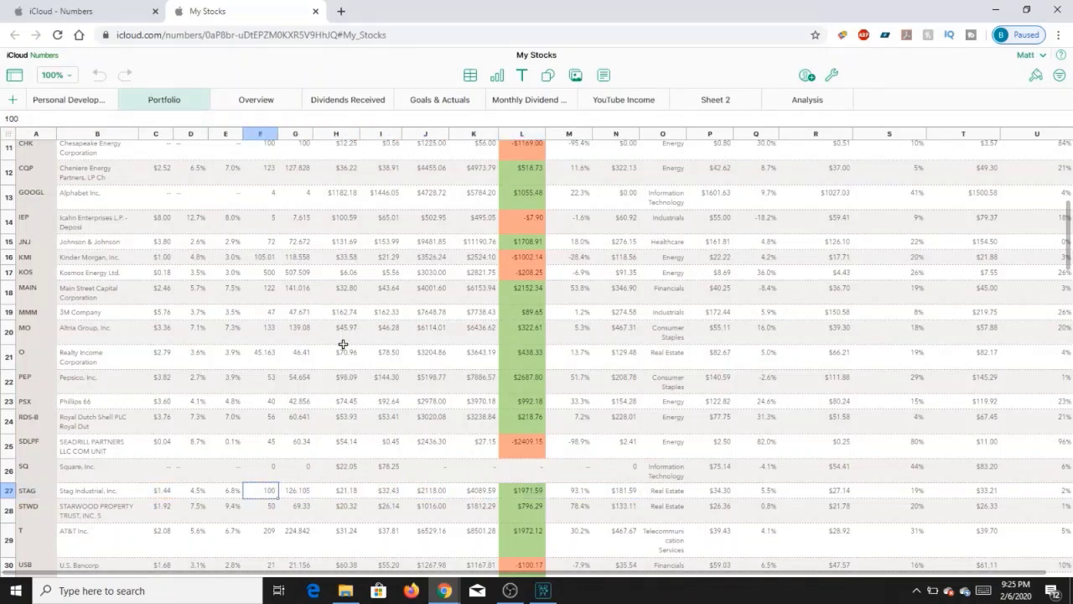
pyautogui.press('Right')
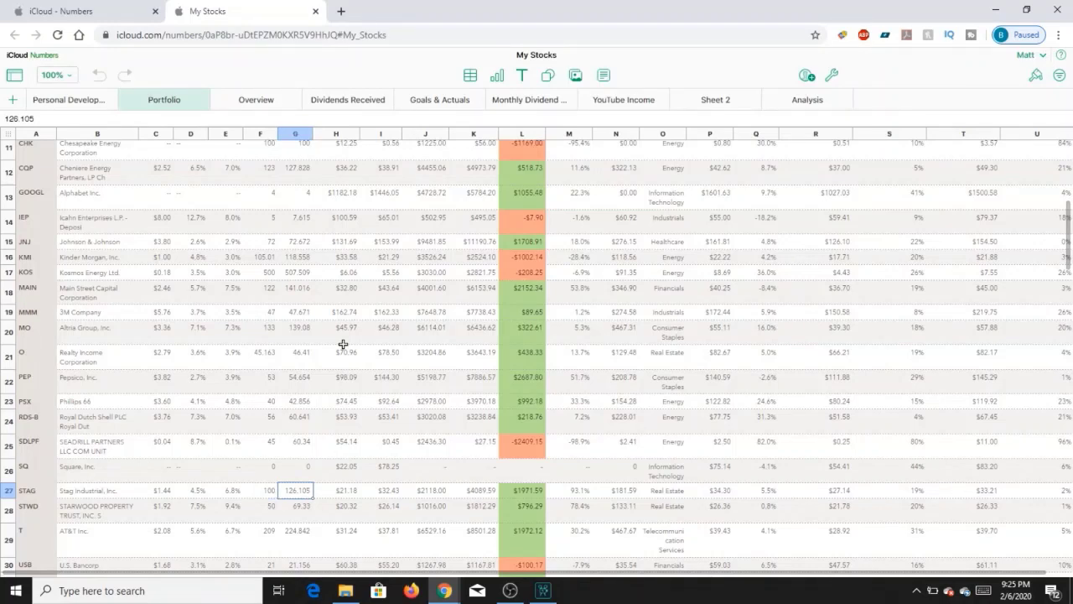
pyautogui.press('Right')
pyautogui.press('Right')
pyautogui.press('Right')
pyautogui.press('Right')
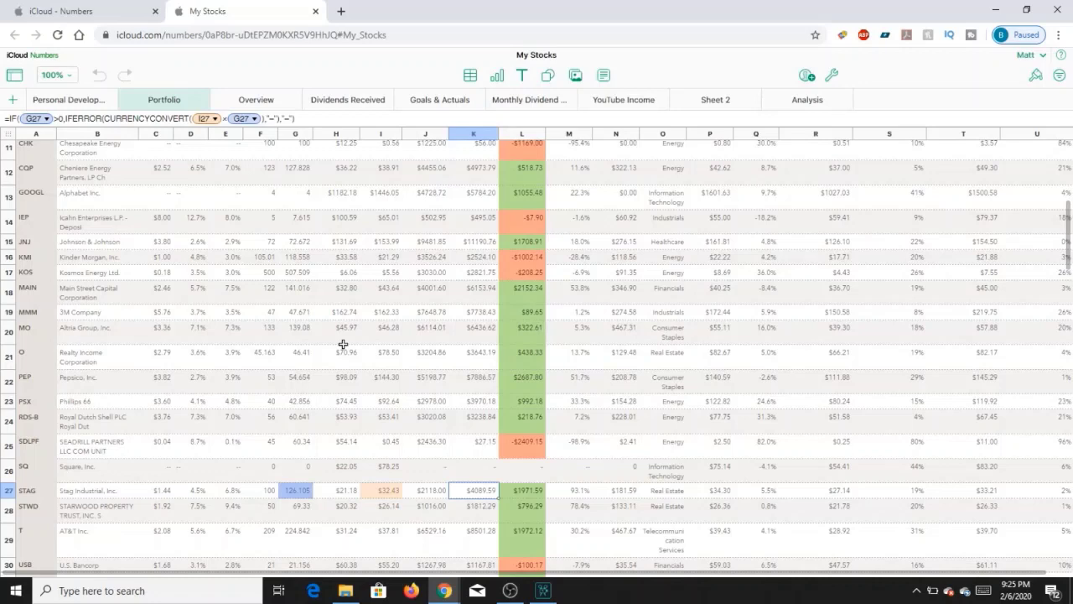
pyautogui.press('Left')
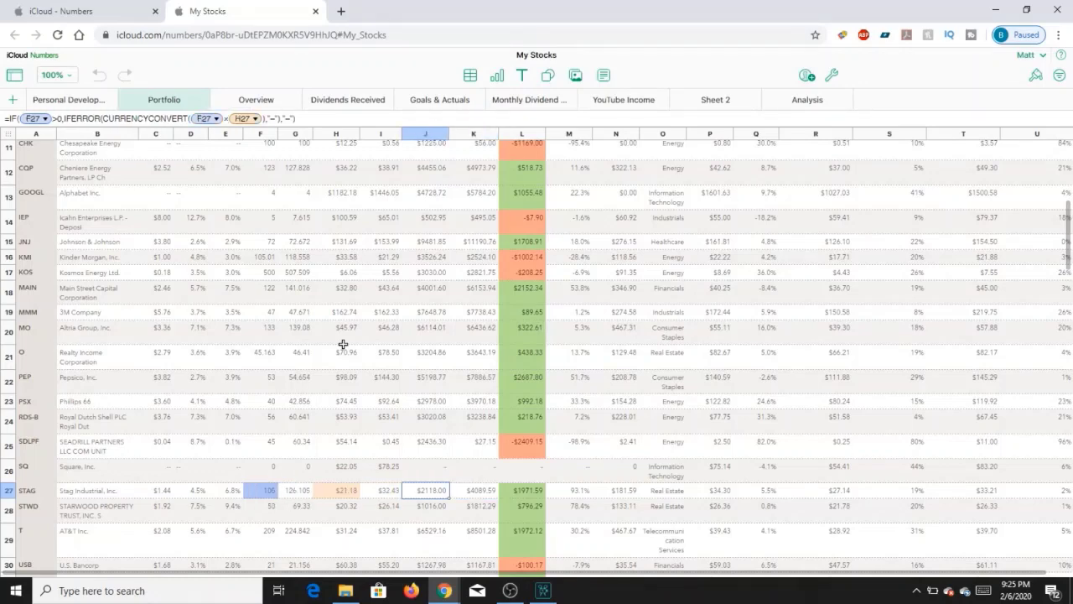
pyautogui.press('Right')
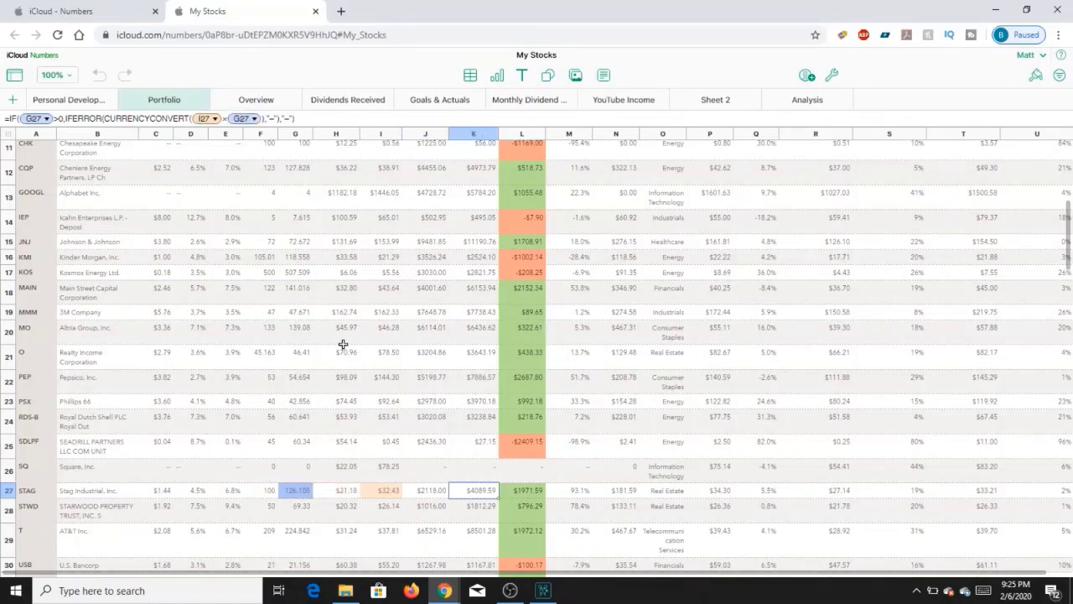
pyautogui.press('Right')
pyautogui.press('Right')
pyautogui.press('Right')
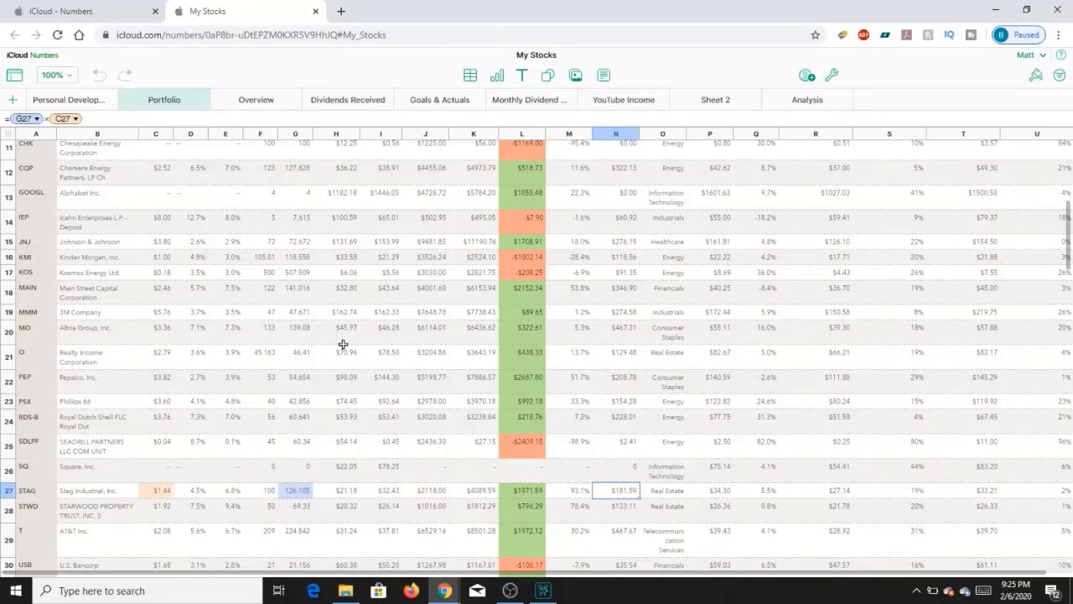
pyautogui.press('Left')
pyautogui.press('Down')
pyautogui.press('Down')
pyautogui.press('Down')
pyautogui.press('Down')
pyautogui.press('Down')
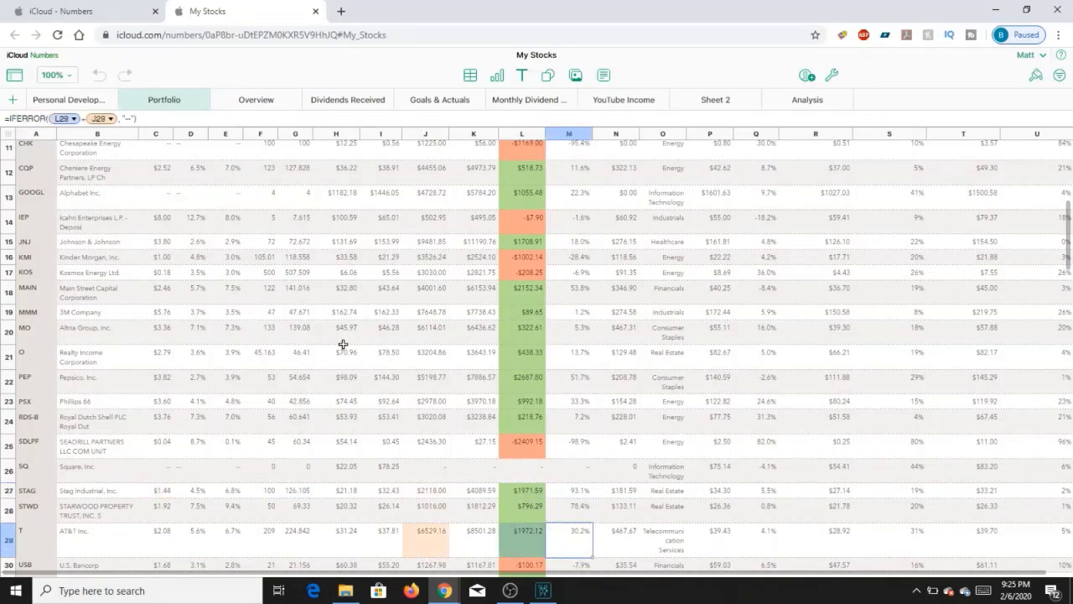
pyautogui.press('Up')
pyautogui.press('Up')
pyautogui.press('Up')
pyautogui.press('Up')
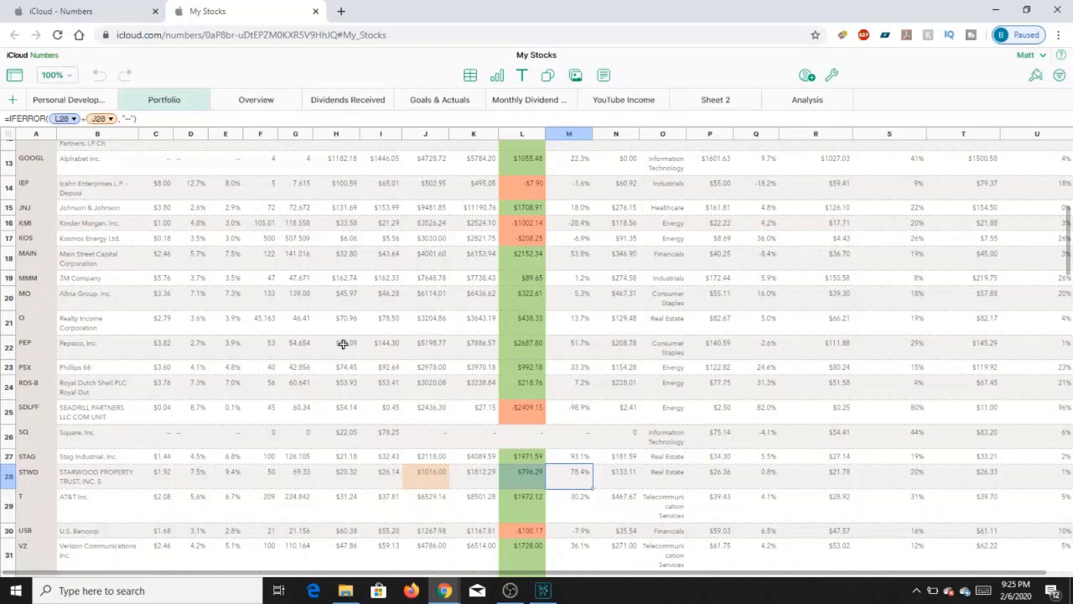
pyautogui.press('Left')
pyautogui.press('Left')
pyautogui.press('Left')
pyautogui.press('Left')
pyautogui.press('Left')
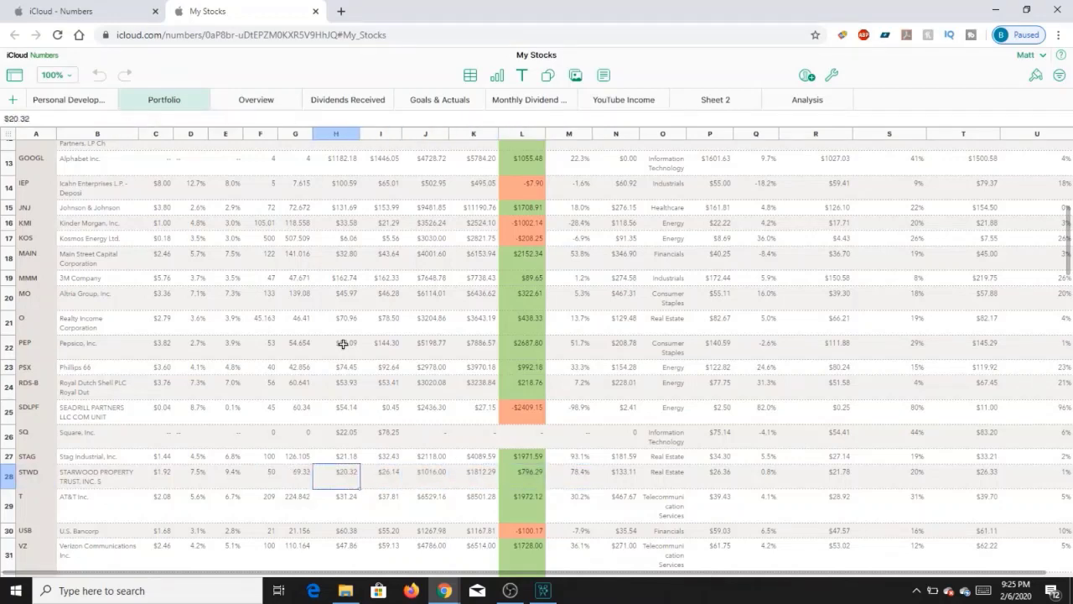
pyautogui.press('Left')
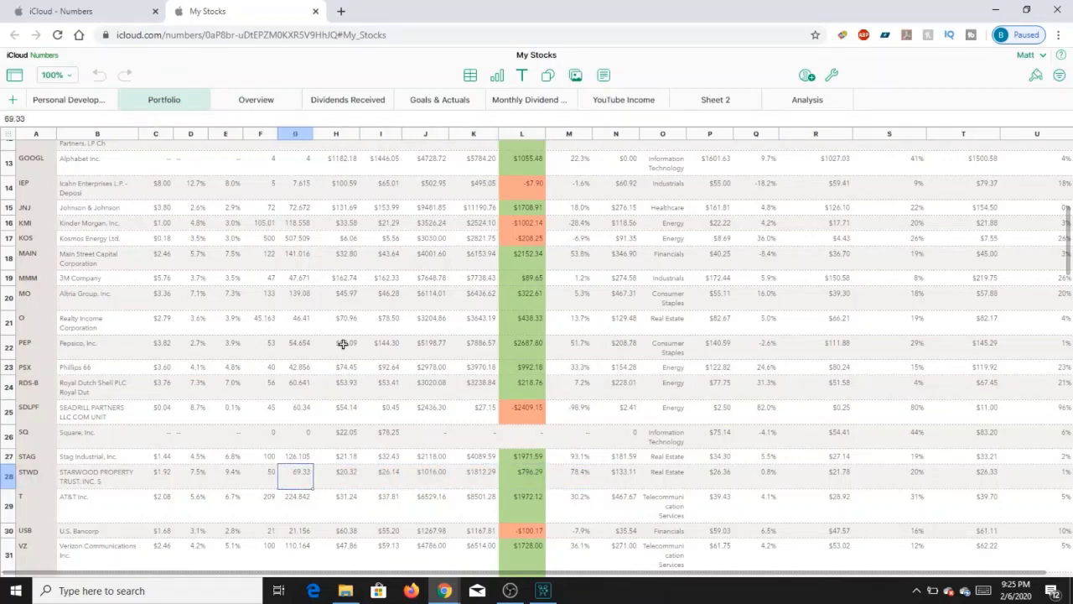
pyautogui.press('Left')
pyautogui.press('Right')
pyautogui.press('Right')
pyautogui.press('Right')
pyautogui.press('Right')
pyautogui.press('Right')
pyautogui.press('Right')
pyautogui.press('Right')
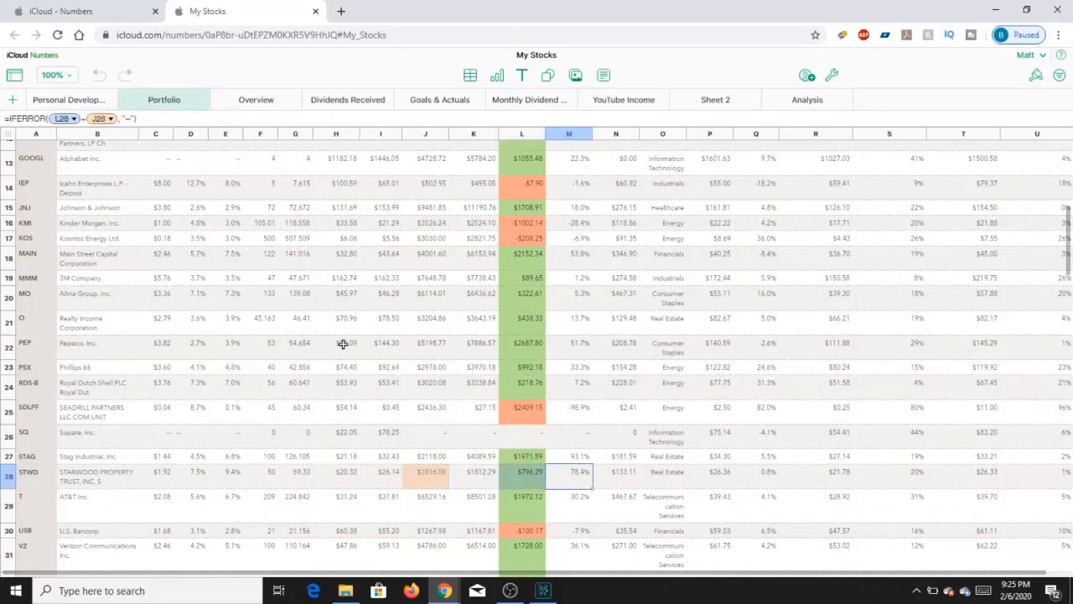
pyautogui.press('Right')
pyautogui.press('Down')
pyautogui.press('Down')
pyautogui.press('Down')
pyautogui.press('Down')
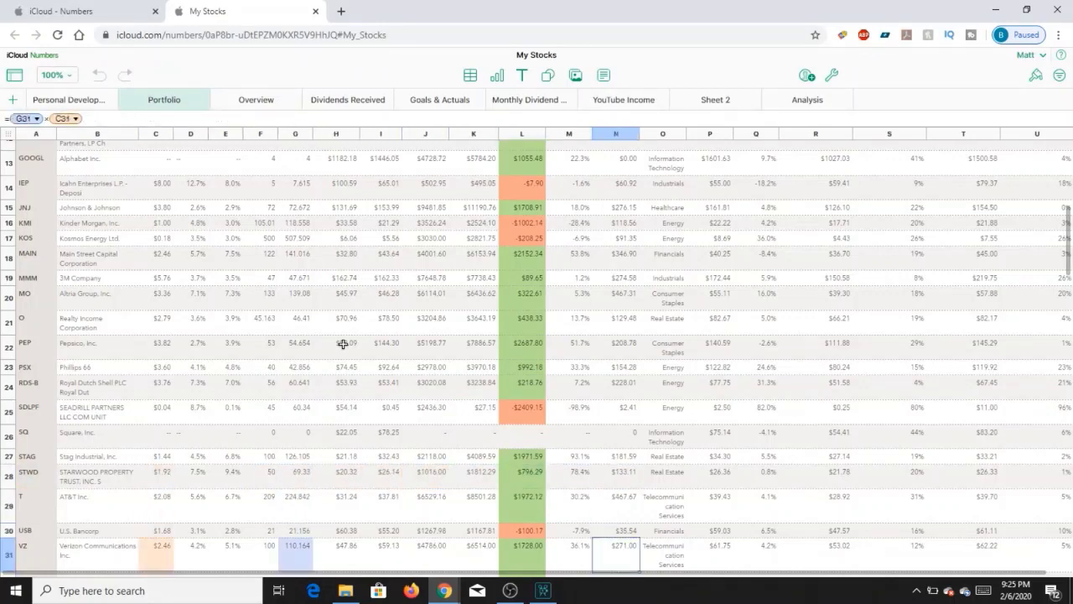
pyautogui.press('Up')
pyautogui.press('Up')
pyautogui.press('Up')
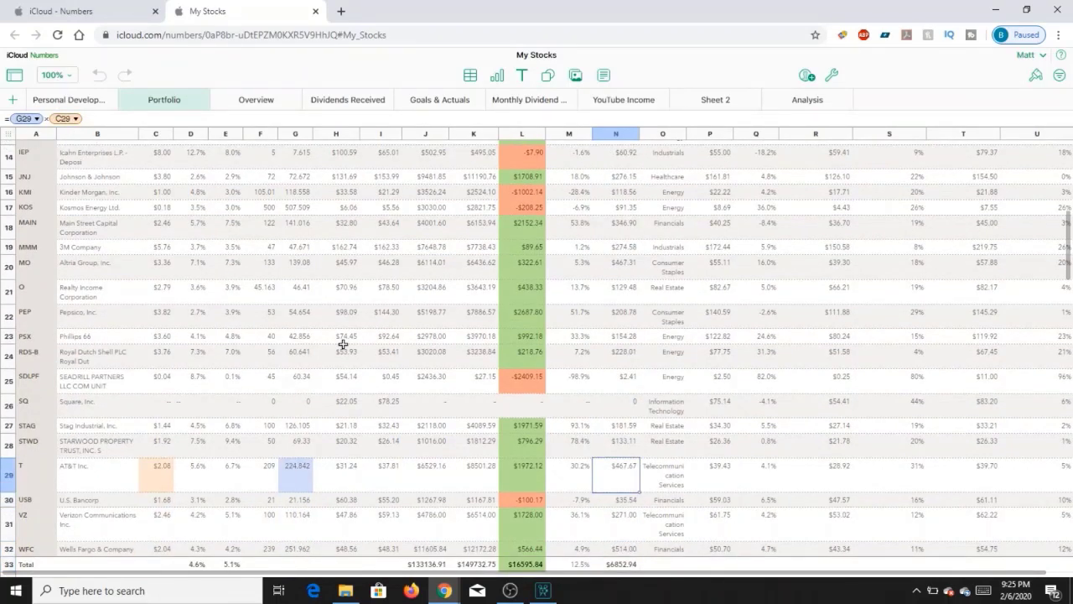
pyautogui.press('Left')
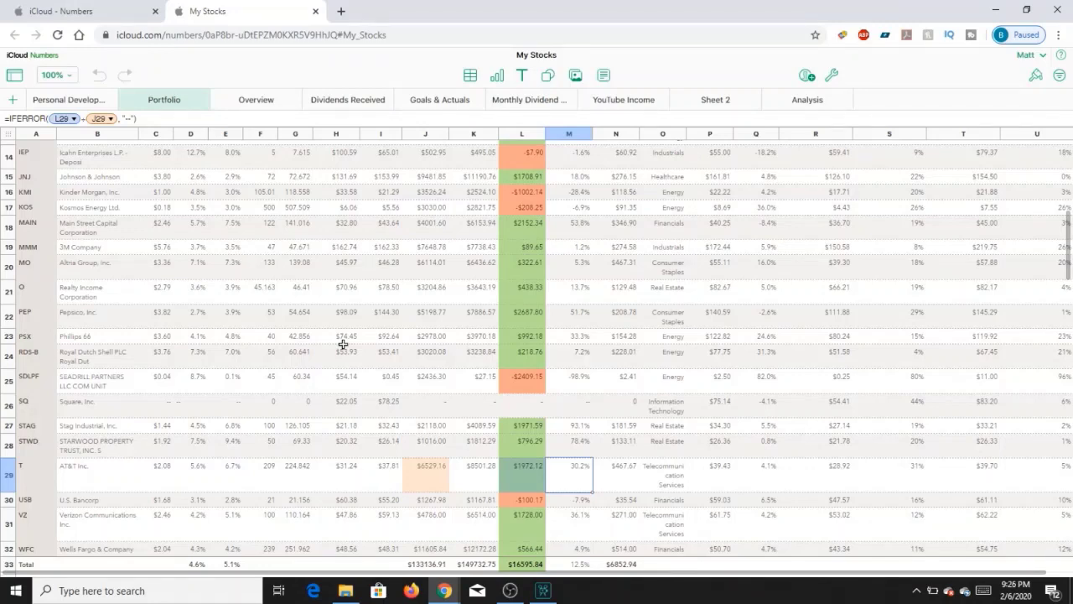
pyautogui.press('Left')
pyautogui.press('Left')
pyautogui.press('Left')
pyautogui.press('Left')
pyautogui.press('Left')
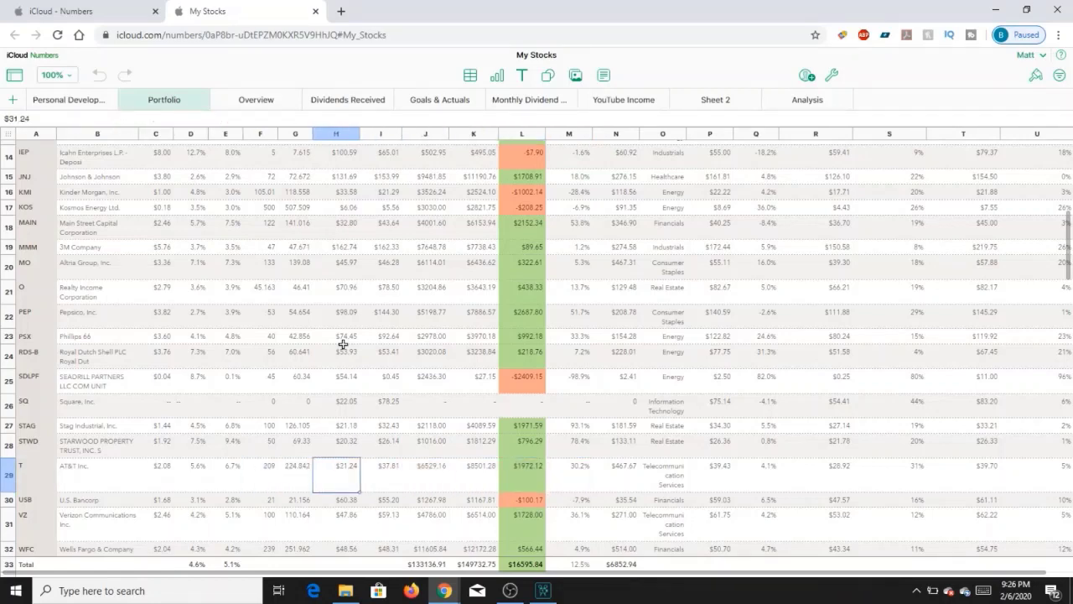
pyautogui.press('Right')
pyautogui.press('Right')
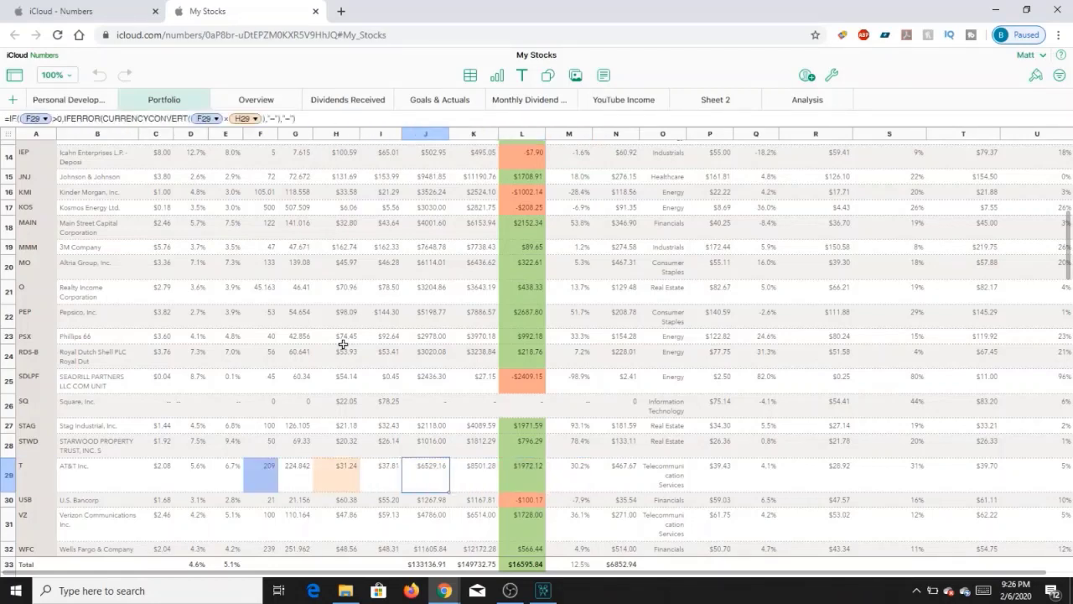
pyautogui.press('Right')
pyautogui.press('Right')
pyautogui.press('Right')
pyautogui.press('Right')
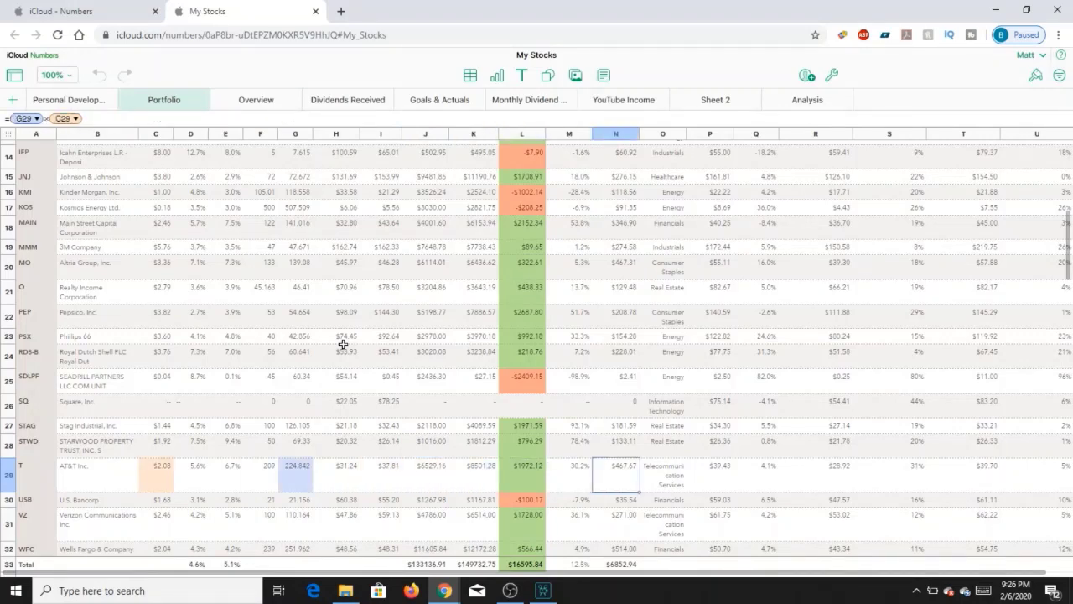
pyautogui.press('Down')
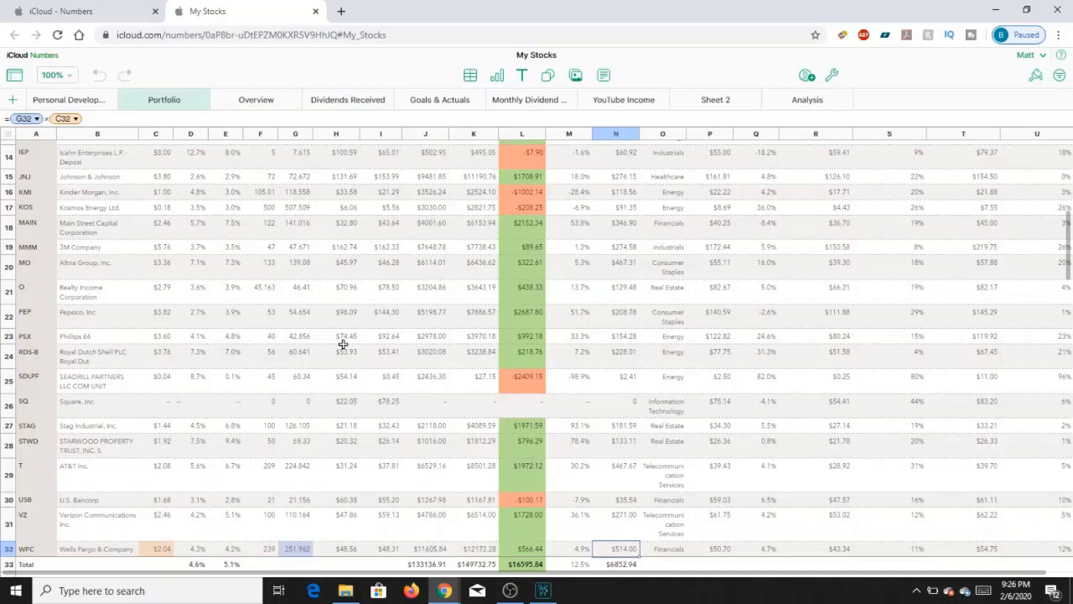
pyautogui.press('Down')
pyautogui.press('Up')
pyautogui.press('Left')
pyautogui.press('Left')
pyautogui.press('Left')
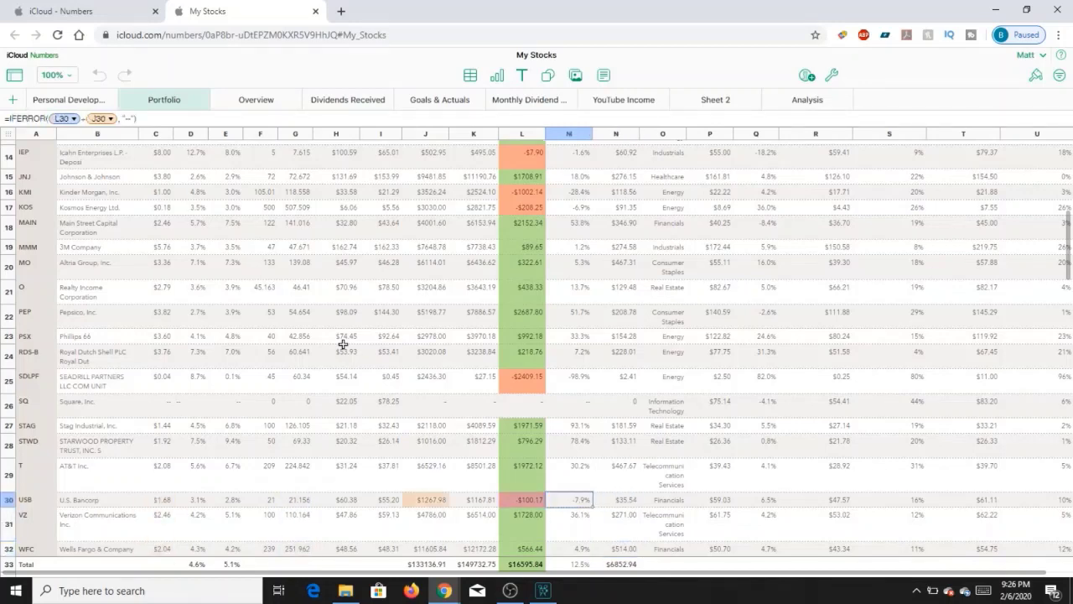
pyautogui.press('Left')
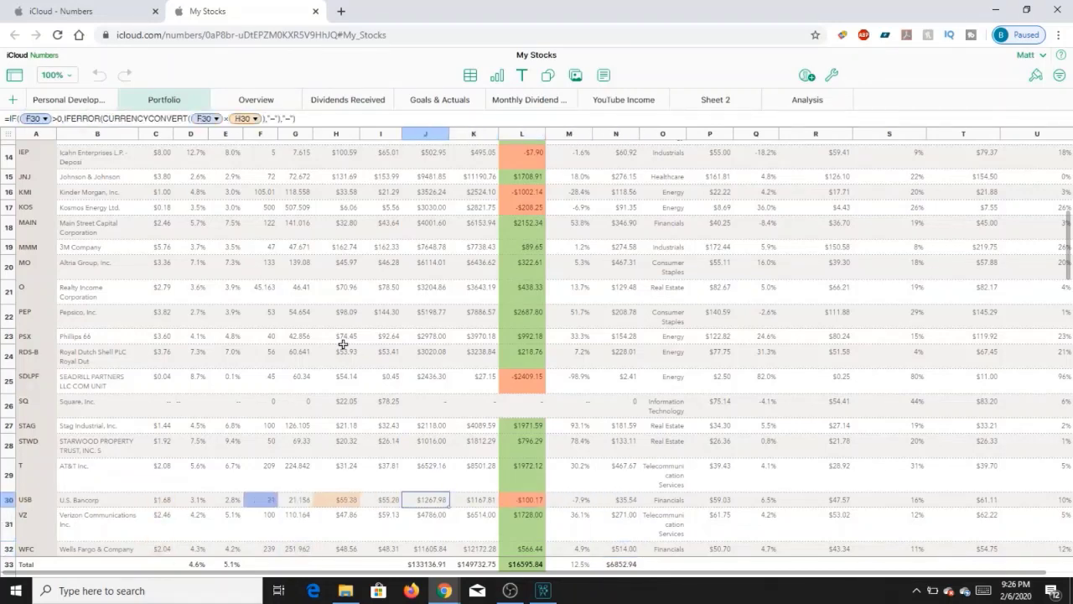
pyautogui.press('Down')
pyautogui.press('Down')
pyautogui.press('Down')
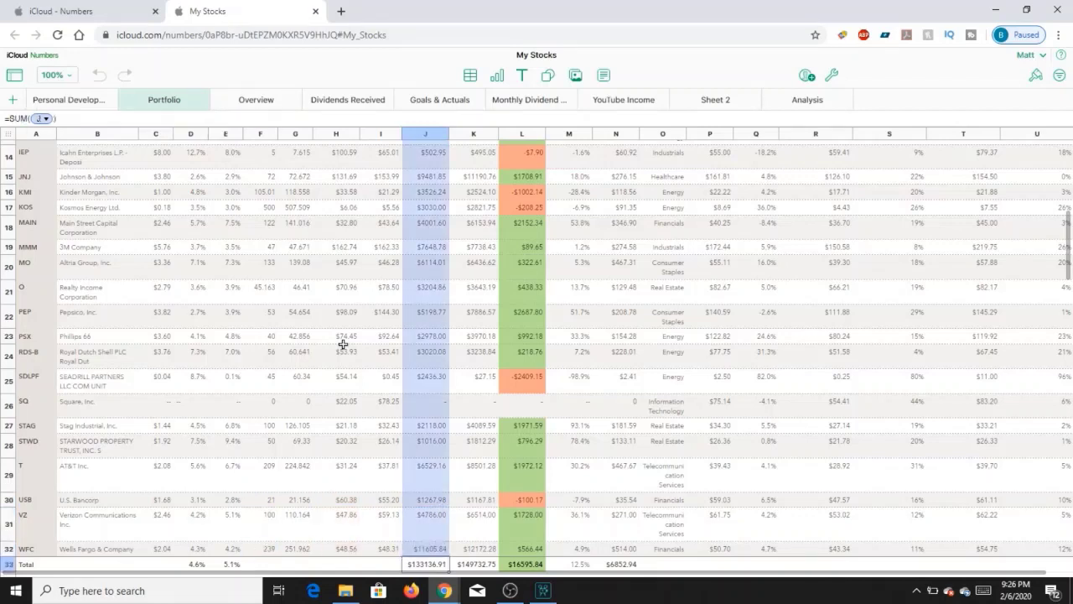
pyautogui.press('Down')
pyautogui.press('Up')
pyautogui.press('Up')
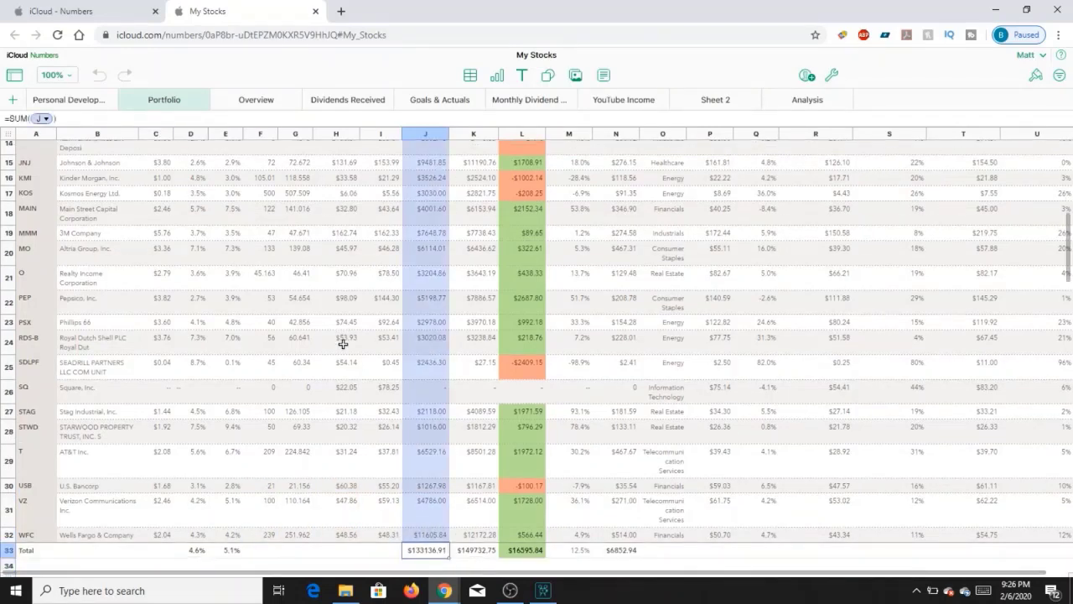
pyautogui.press('Left')
pyautogui.press('Left')
pyautogui.press('Left')
pyautogui.press('Left')
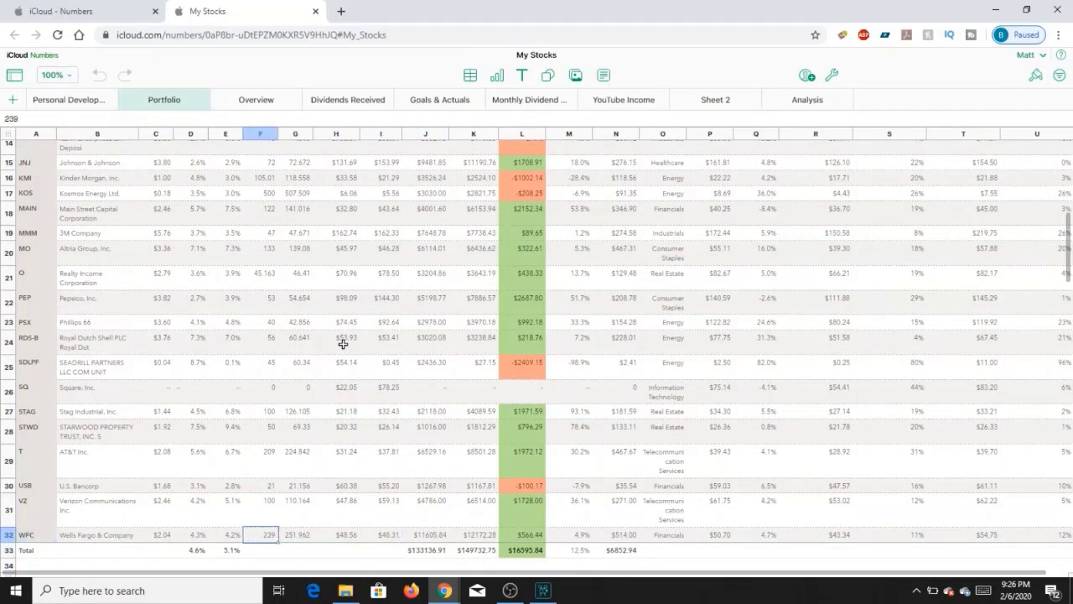
pyautogui.press('Up')
pyautogui.press('Right')
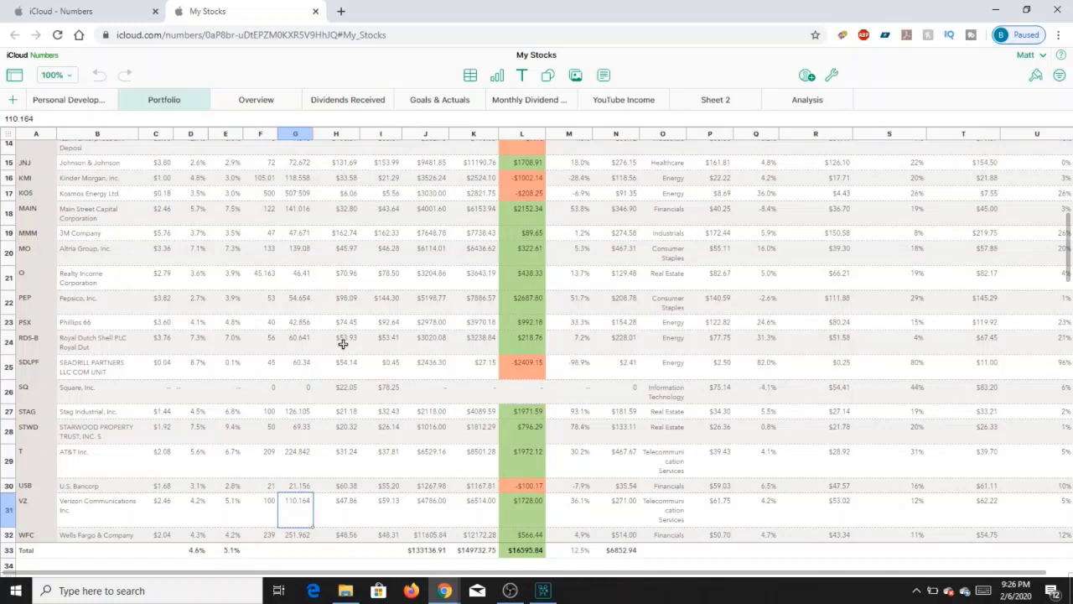
pyautogui.press('Right')
pyautogui.press('Right')
pyautogui.press('Right')
pyautogui.press('Right')
pyautogui.press('Down')
pyautogui.press('Down')
pyautogui.press('Down')
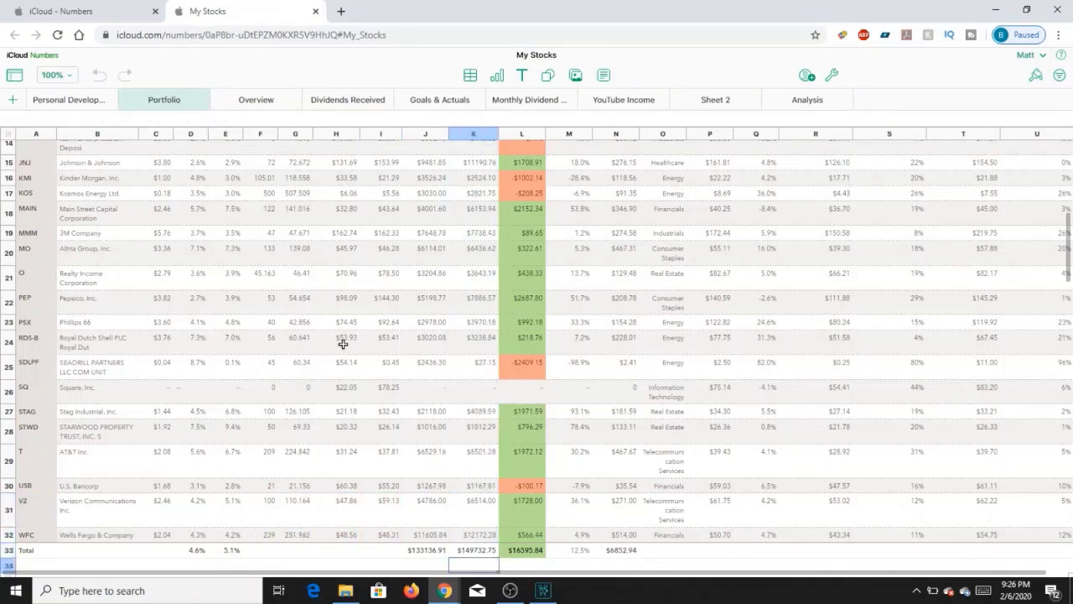
pyautogui.press('Up')
pyautogui.press('Up')
pyautogui.press('Left')
pyautogui.press('Left')
pyautogui.press('Left')
pyautogui.press('Left')
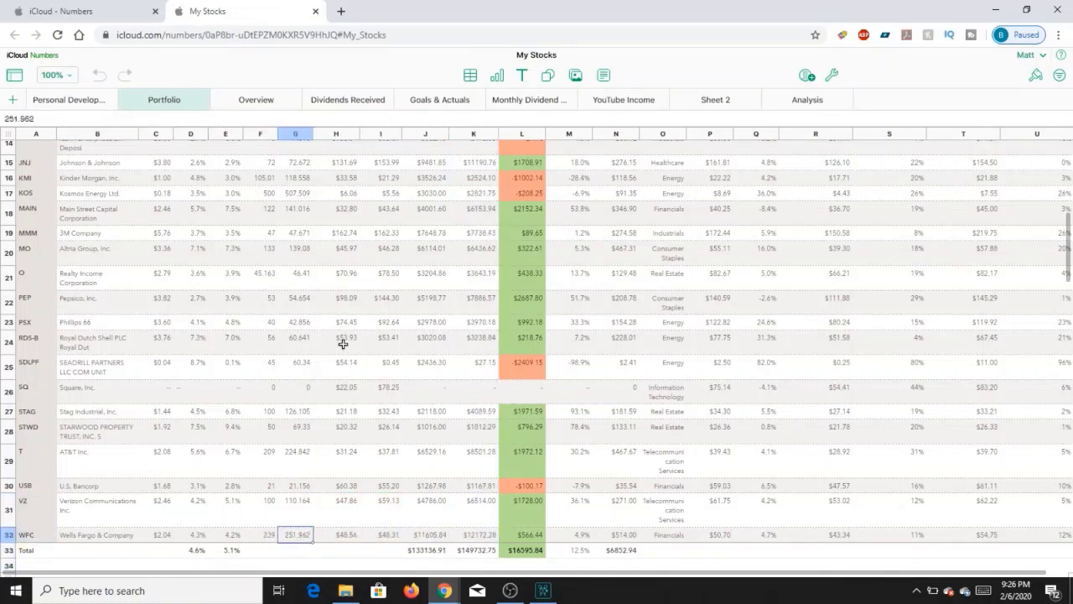
pyautogui.press('Right')
pyautogui.press('Right')
pyautogui.press('Right')
pyautogui.press('Right')
pyautogui.press('Right')
pyautogui.press('Right')
pyautogui.press('Right')
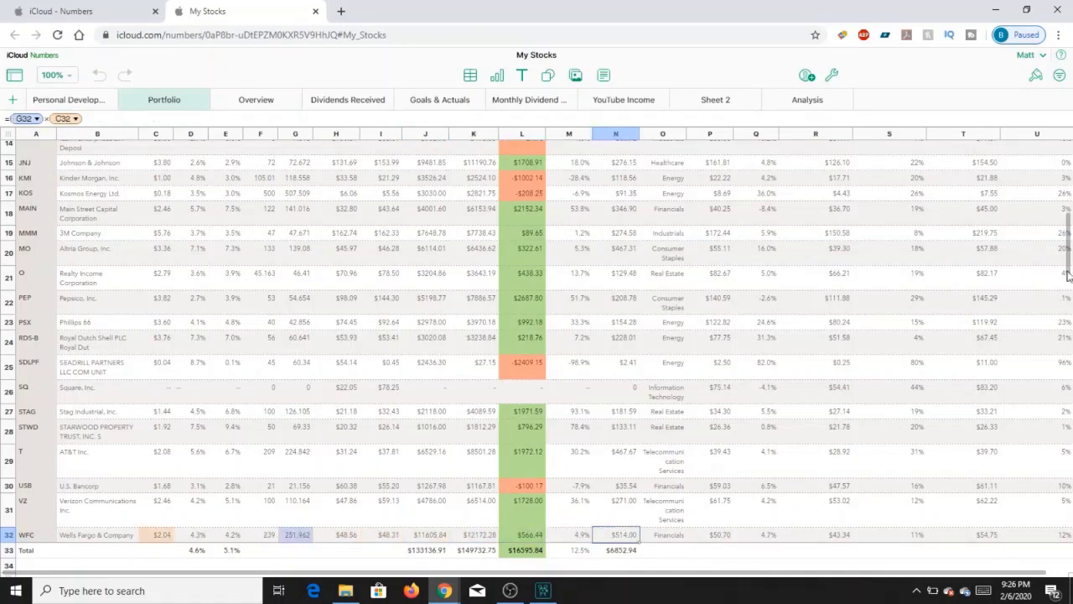
# Check the =SUM(N3:N32) Total Dividend formula in N33, then scroll down to the YouTube Moolah table
pyautogui.moveTo(1069, 265); pyautogui.dragTo(1069, 273)
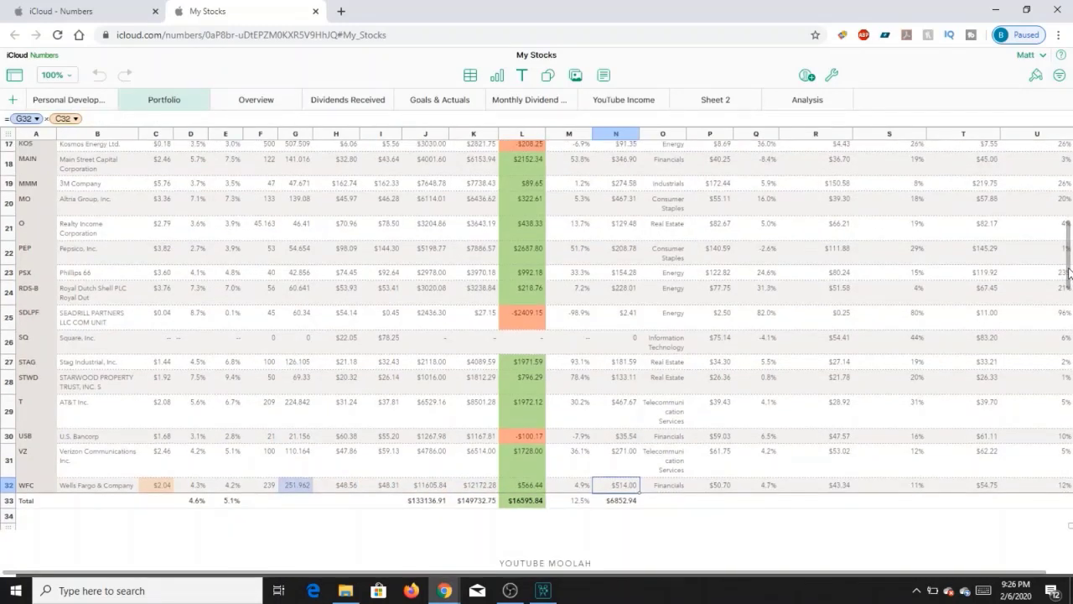
pyautogui.press('Down')
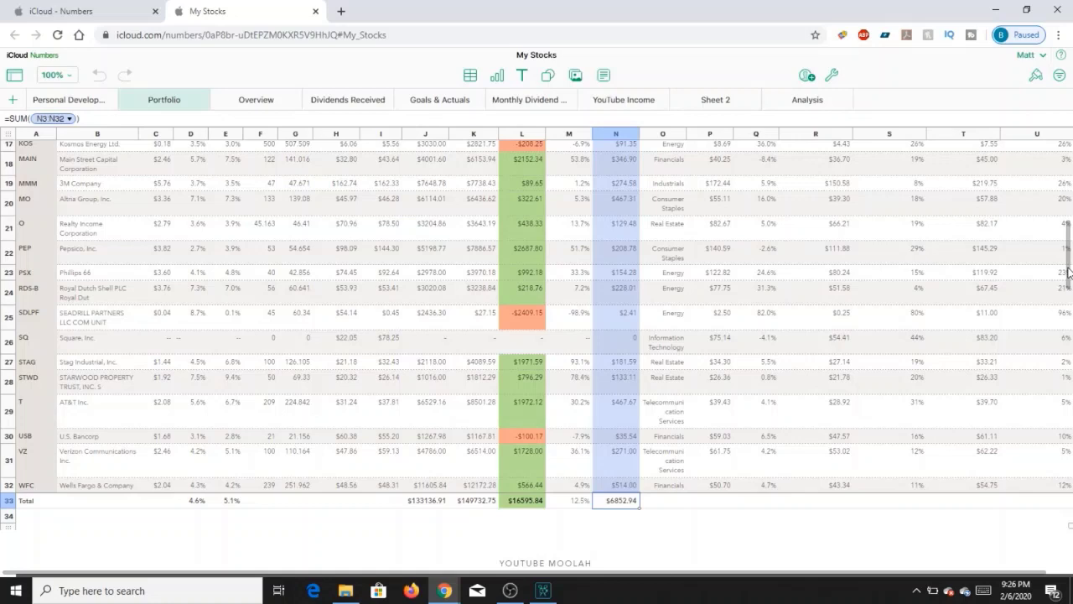
pyautogui.moveTo(1068, 273)
pyautogui.mouseDown()
pyautogui.moveTo(1068, 320)
pyautogui.moveTo(1069, 259)
pyautogui.mouseUp()
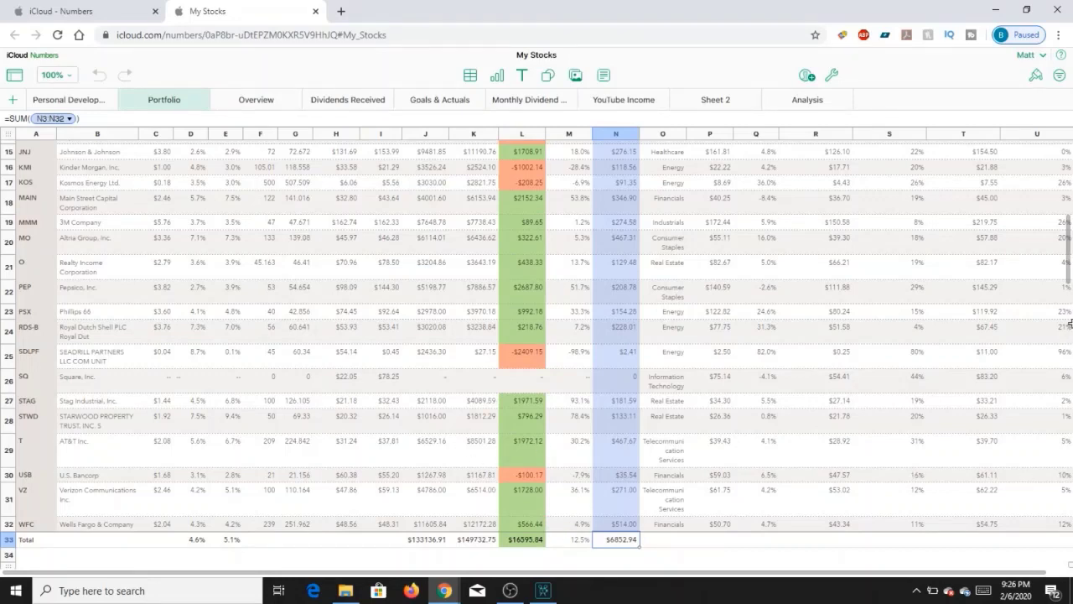
pyautogui.moveTo(1068, 267); pyautogui.dragTo(1069, 317)
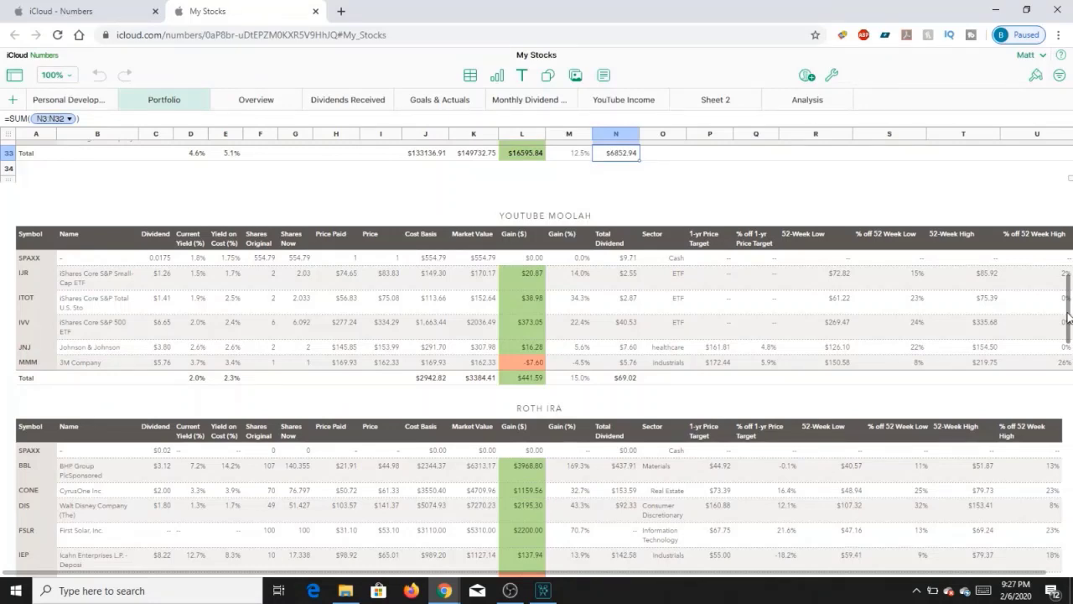
# Scroll down until the ROTH IRA Total row ($52111.66 market value, $2179.19 dividend) is visible
pyautogui.moveTo(1069, 317); pyautogui.dragTo(1069, 322)
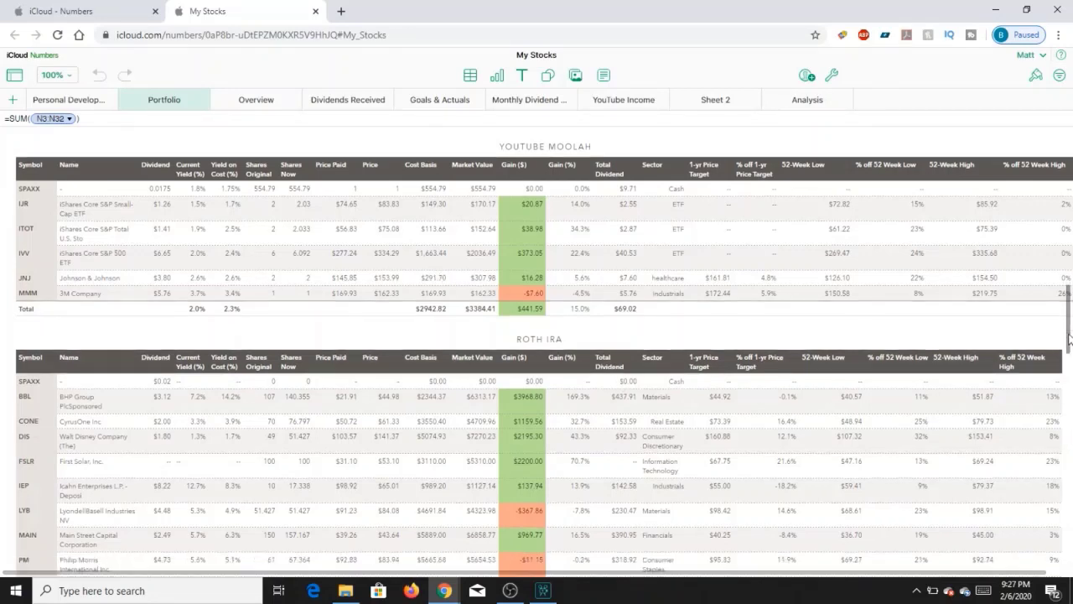
pyautogui.moveTo(1069, 336); pyautogui.dragTo(1069, 354)
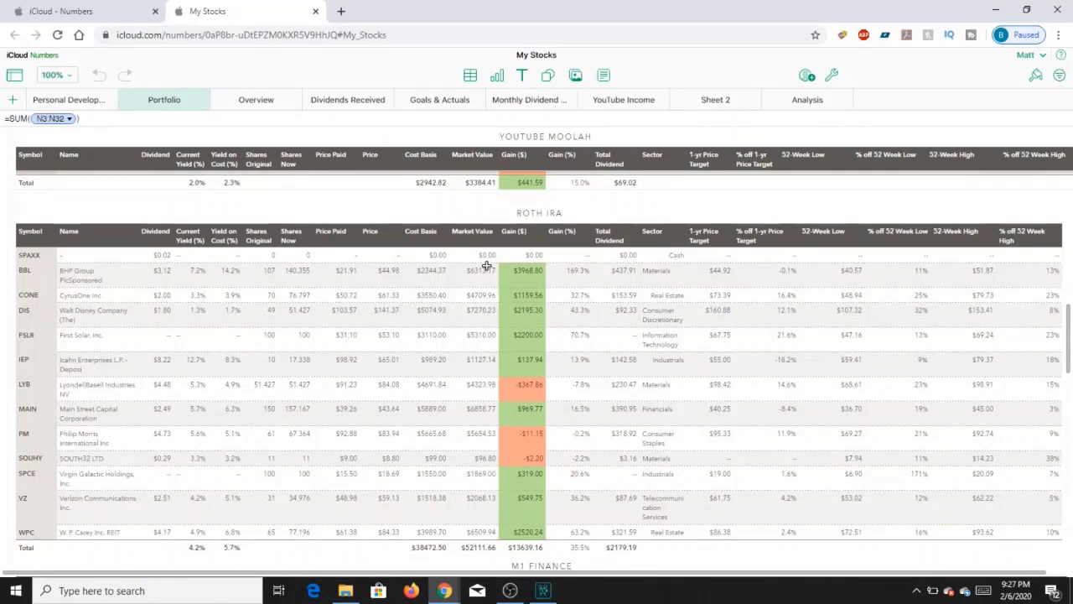
pyautogui.click(435, 274)
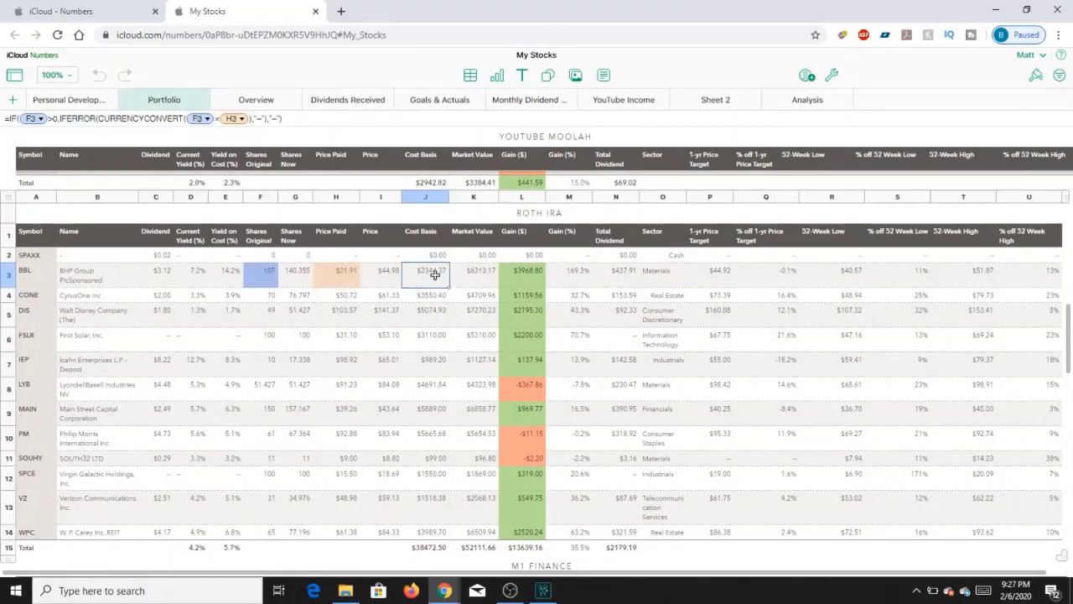
pyautogui.press('Left')
pyautogui.press('Left')
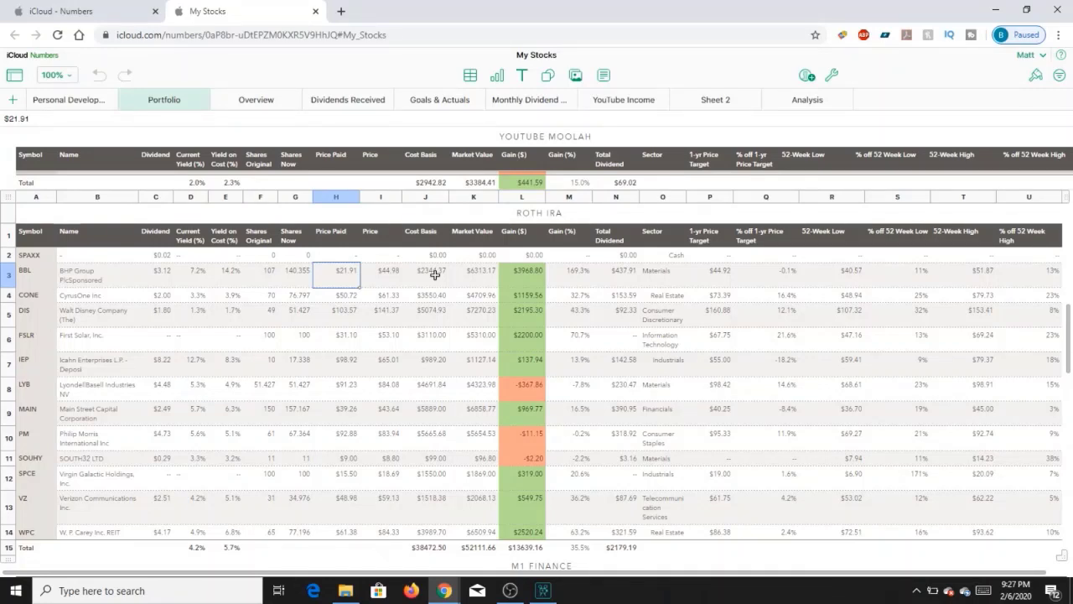
pyautogui.press('Right')
pyautogui.press('Right')
pyautogui.press('Right')
pyautogui.press('Right')
pyautogui.press('Right')
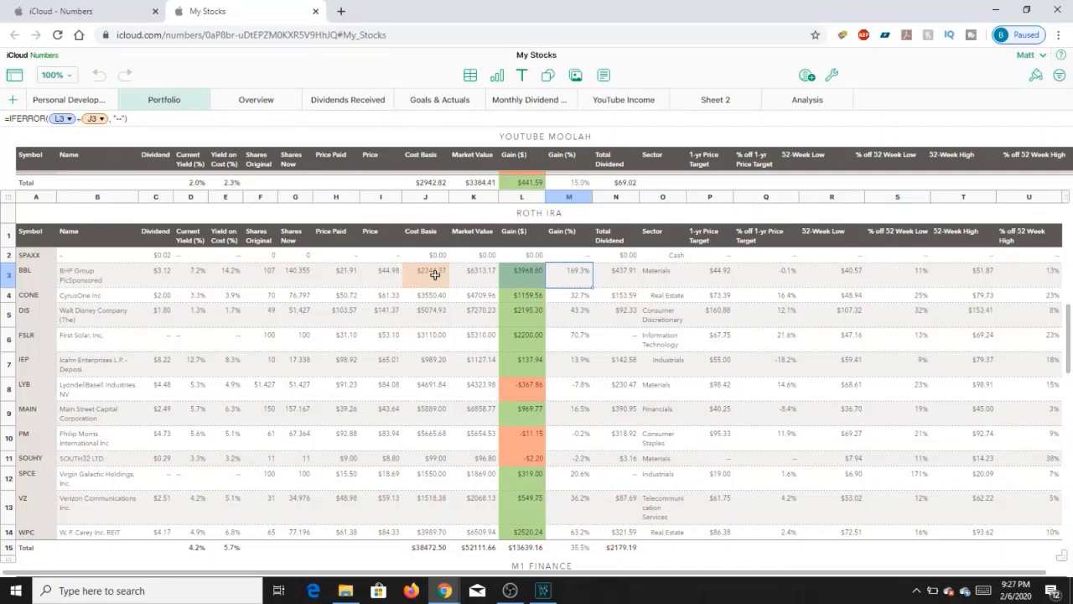
pyautogui.click(435, 274)
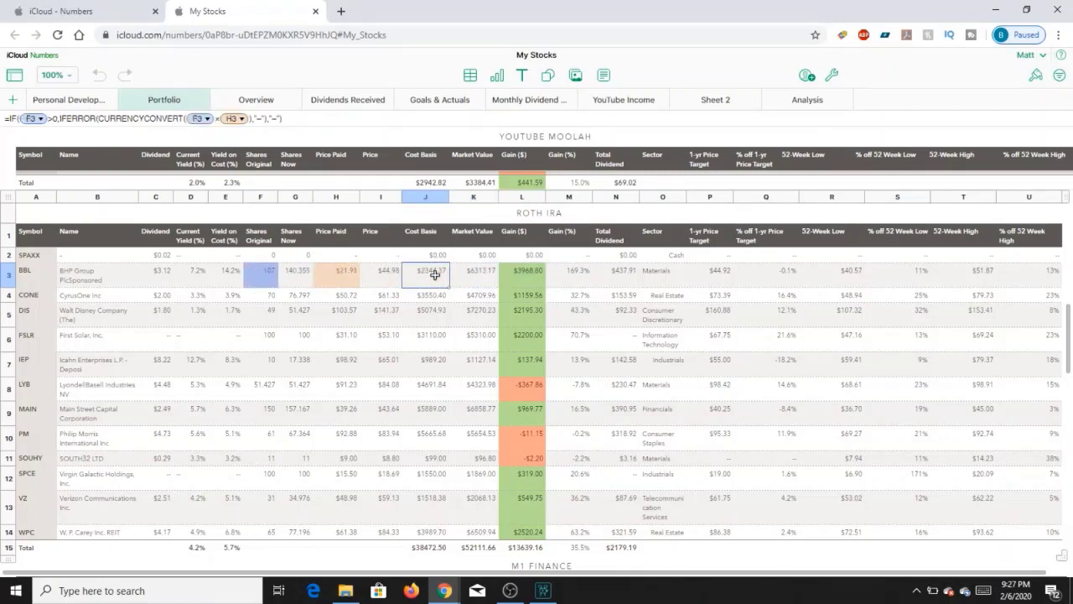
pyautogui.press('Left')
pyautogui.press('Left')
pyautogui.press('Left')
pyautogui.press('Left')
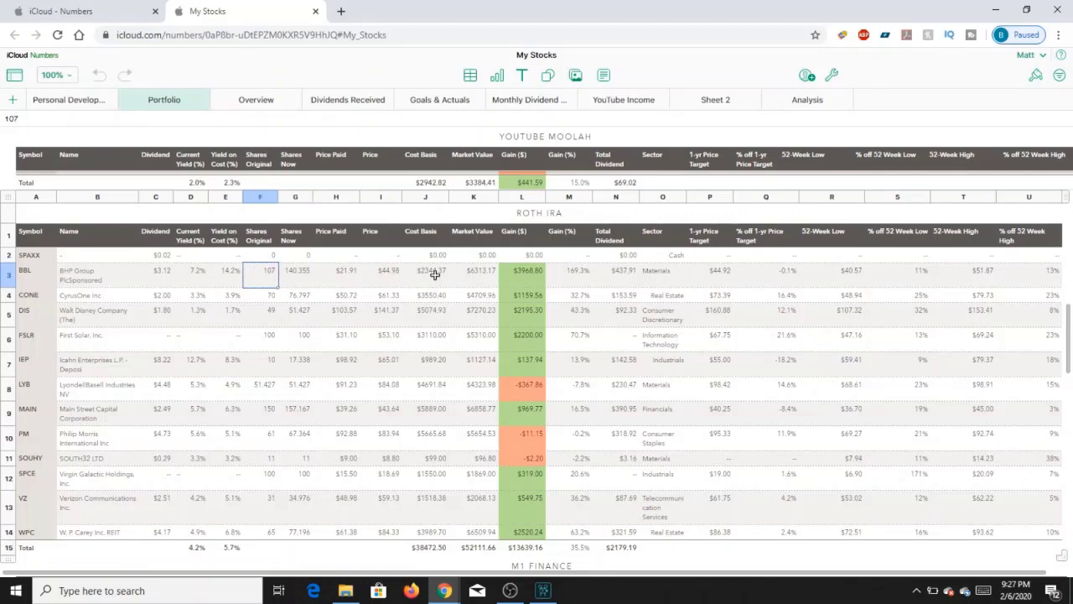
pyautogui.press('Right')
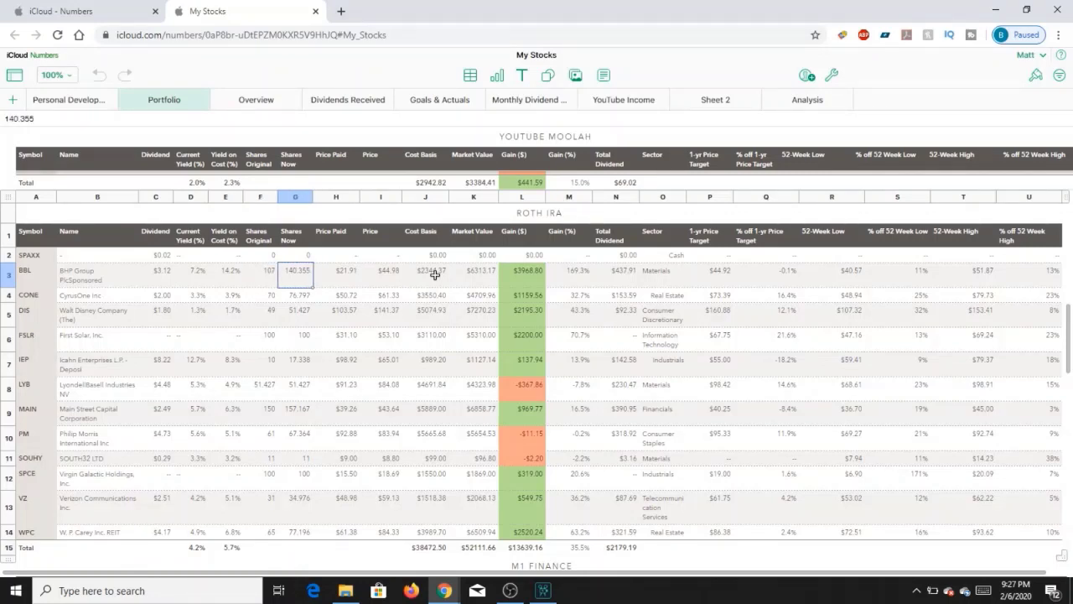
pyautogui.press('Right')
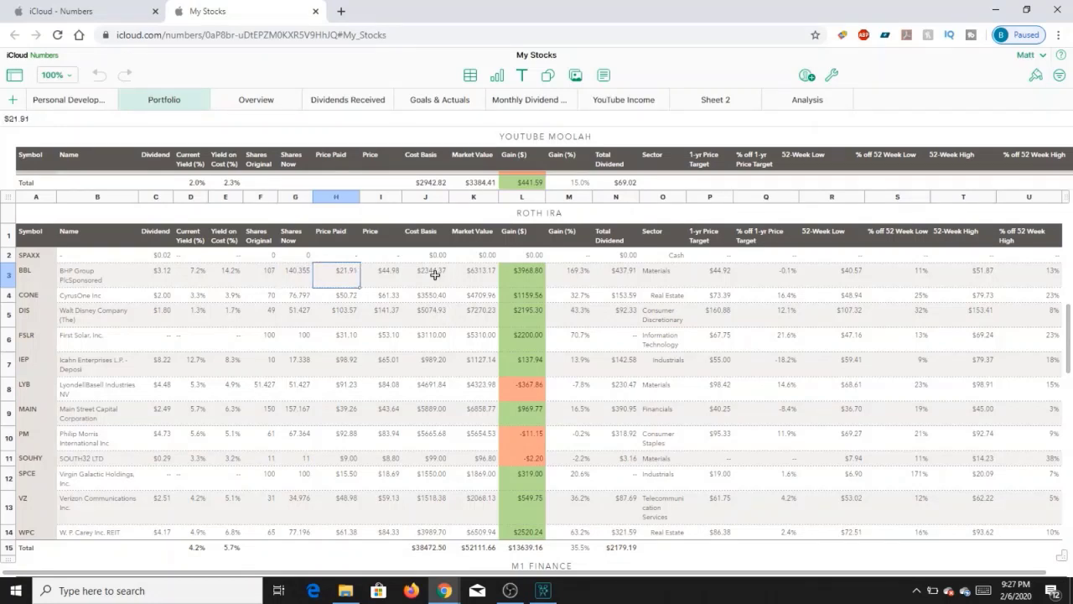
pyautogui.press('Right')
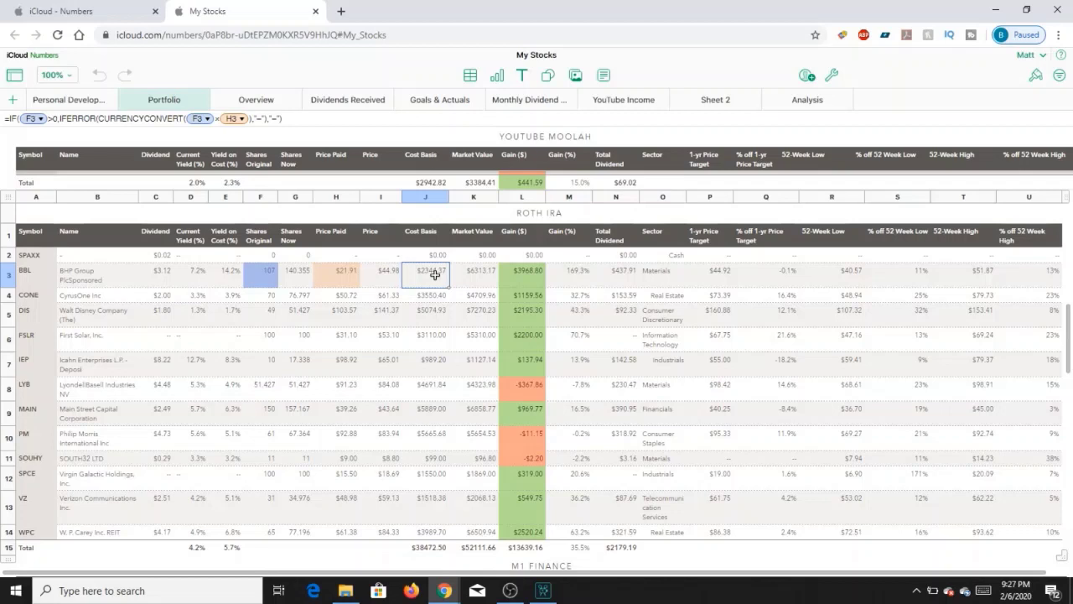
pyautogui.press('Right')
pyautogui.press('Right')
pyautogui.press('Right')
pyautogui.press('Right')
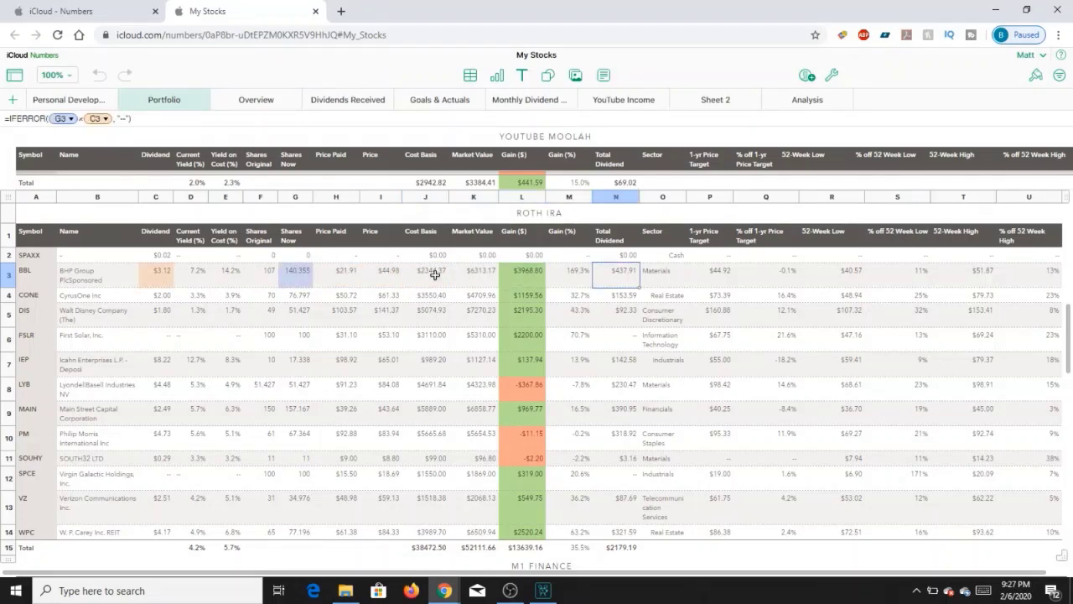
pyautogui.press('Down')
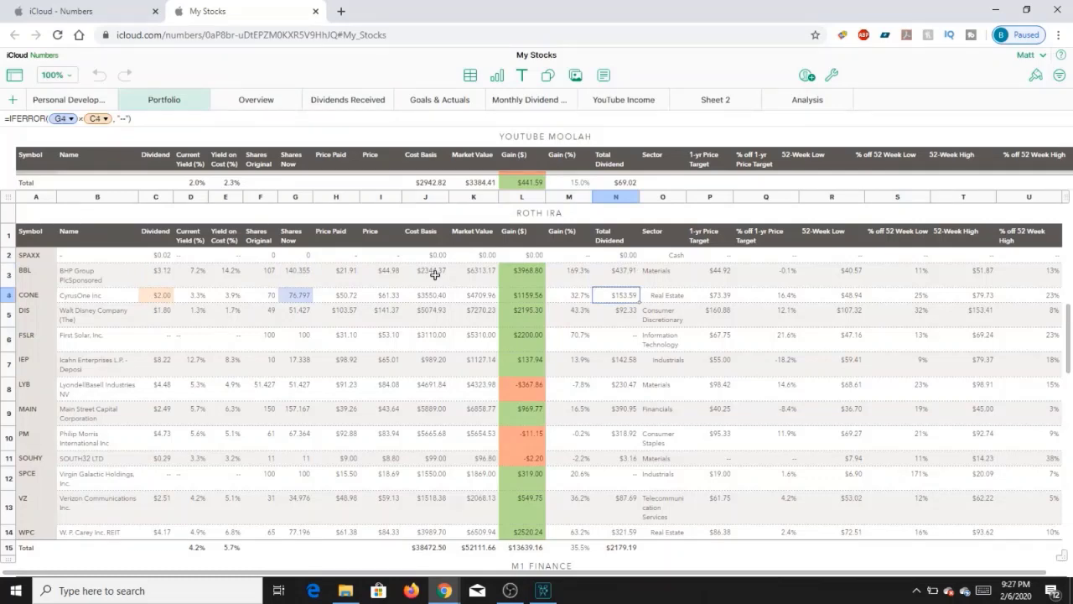
pyautogui.press('Down')
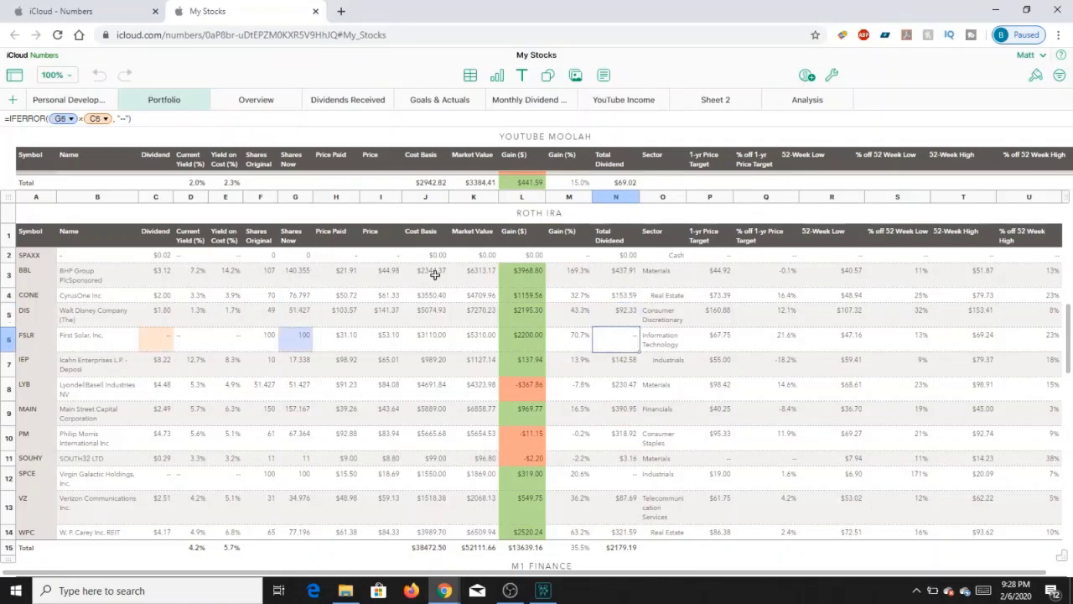
pyautogui.press('Left')
pyautogui.press('Right')
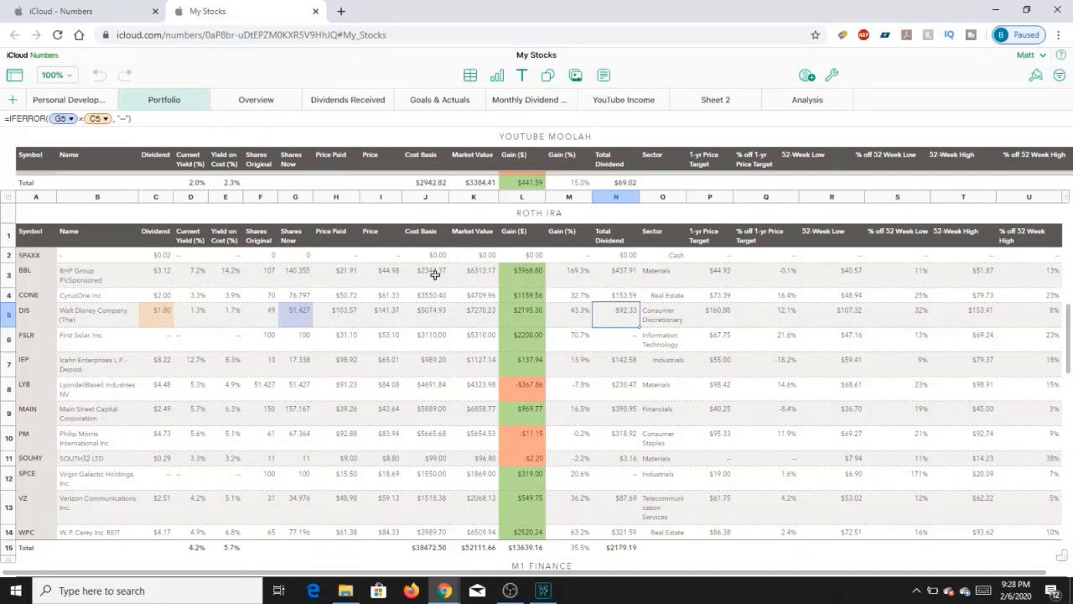
pyautogui.press('Left')
pyautogui.press('Left')
pyautogui.press('Left')
pyautogui.press('Left')
pyautogui.press('Left')
pyautogui.press('Left')
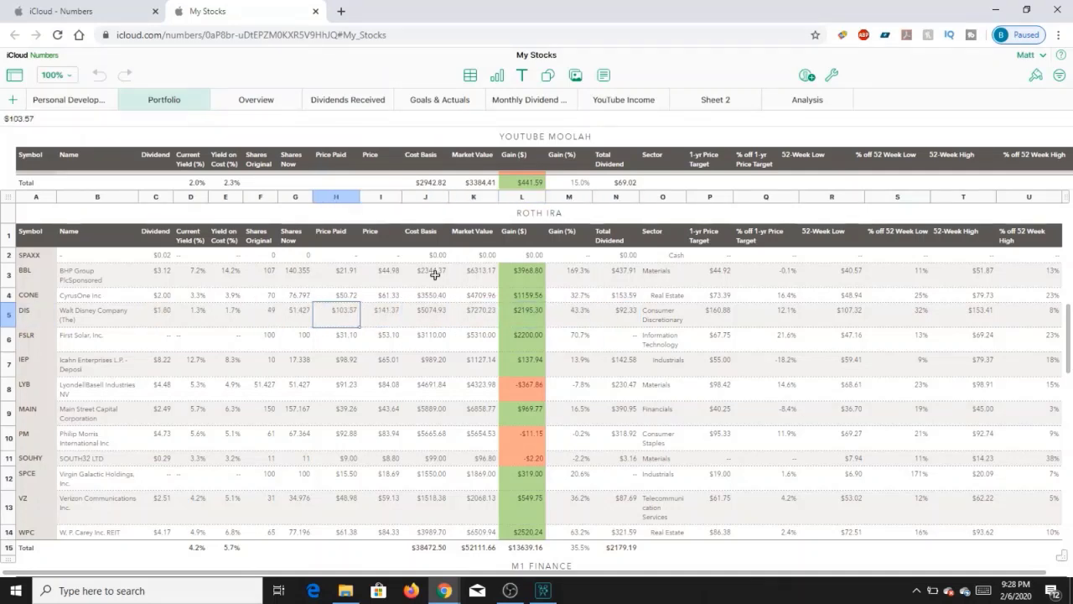
pyautogui.press('Left')
pyautogui.press('Left')
pyautogui.press('Left')
pyautogui.press('Down')
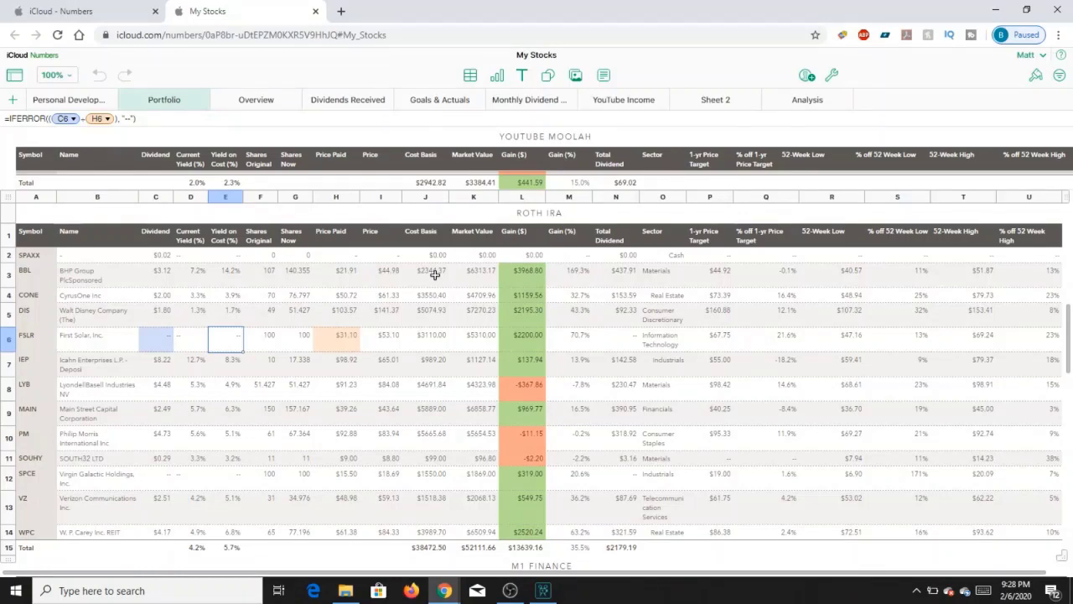
pyautogui.press('Left')
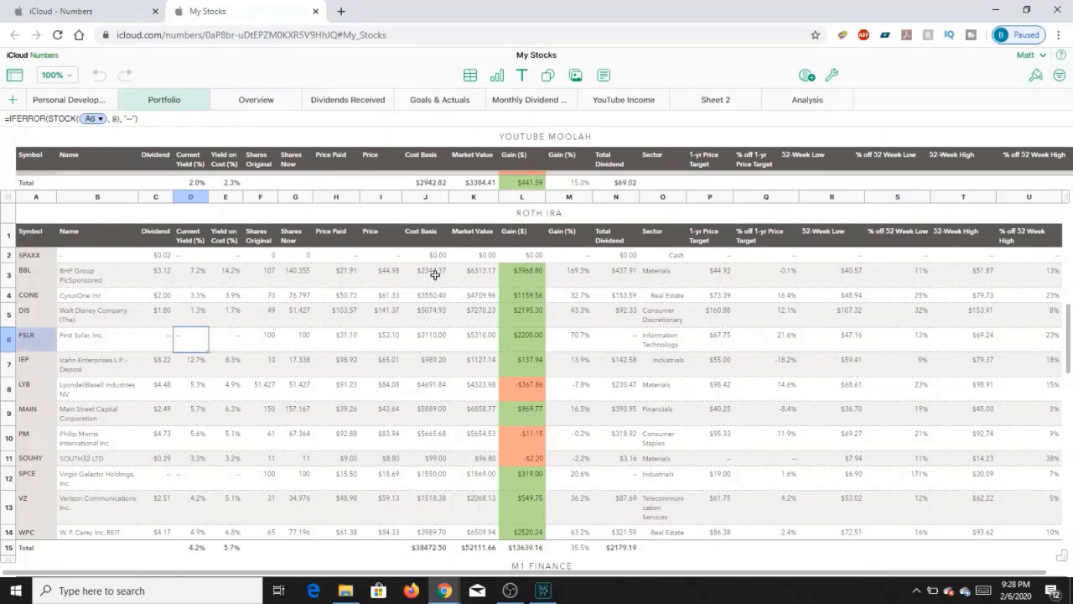
pyautogui.press('Right')
pyautogui.press('Right')
pyautogui.press('Right')
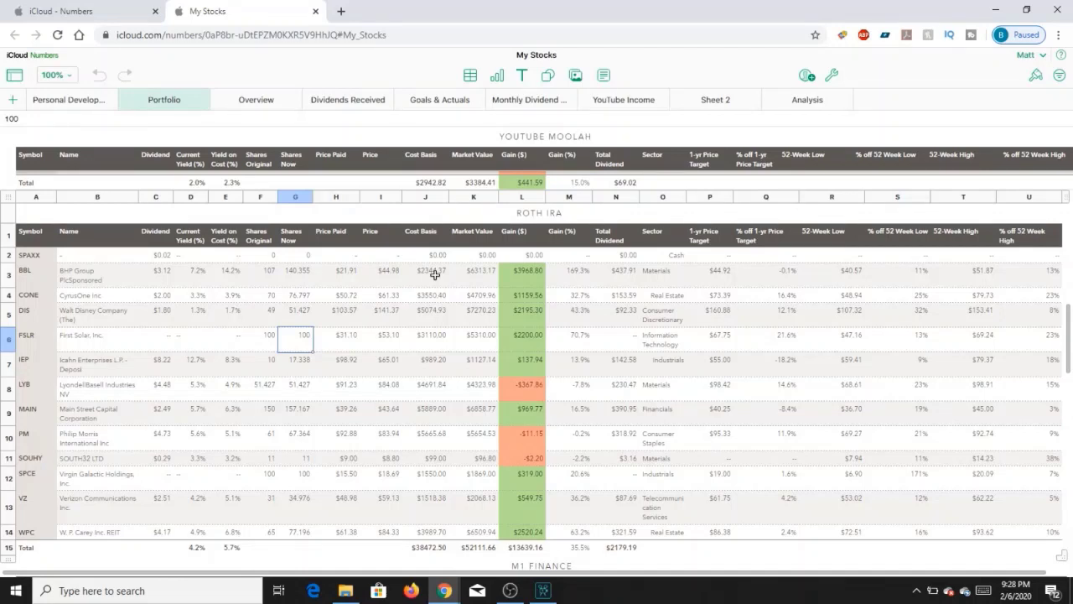
pyautogui.press('Right')
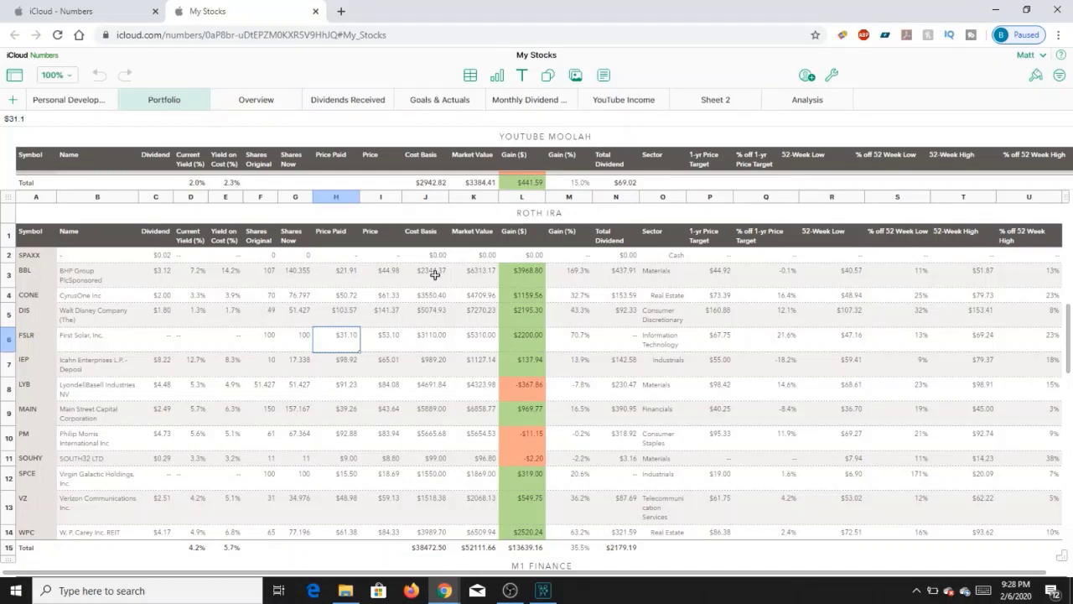
pyautogui.press('Right')
pyautogui.press('Right')
pyautogui.press('Right')
pyautogui.press('Right')
pyautogui.press('Right')
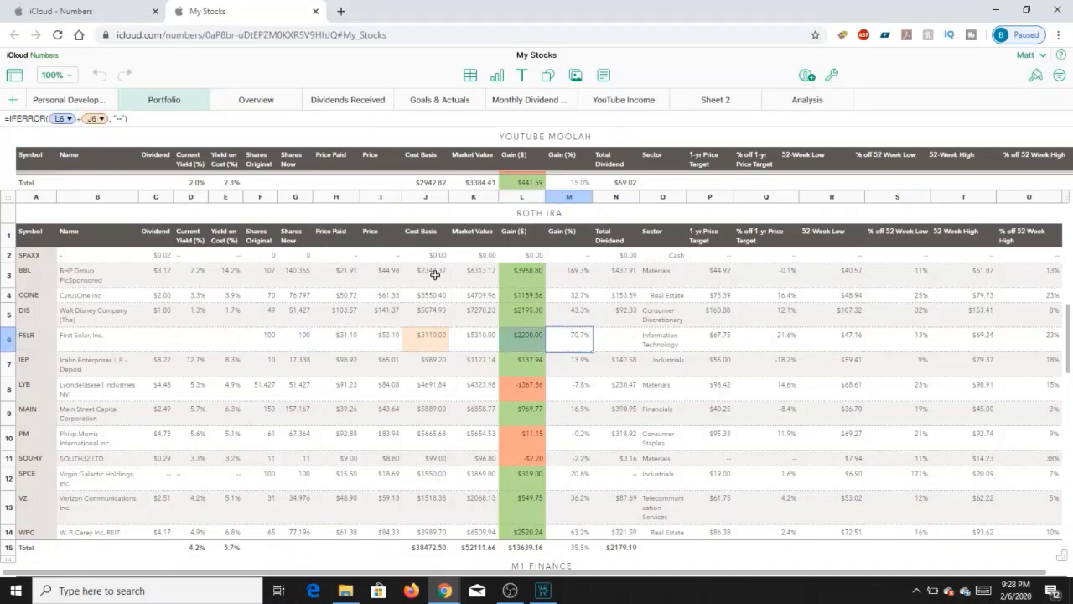
pyautogui.press('Down')
pyautogui.press('Down')
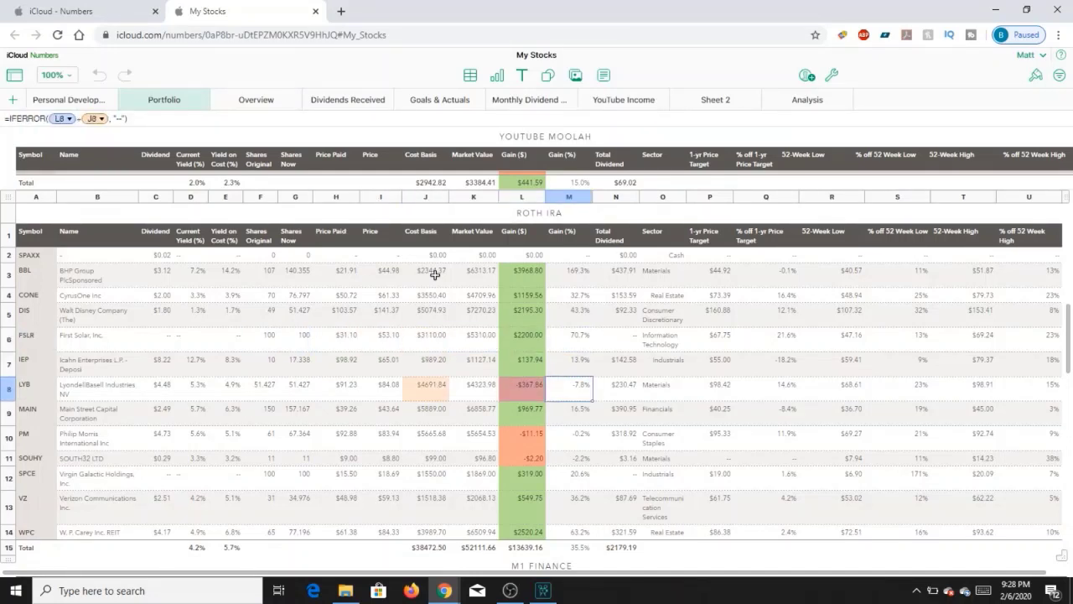
pyautogui.press('Up')
pyautogui.press('Up')
pyautogui.press('Left')
pyautogui.press('Left')
pyautogui.press('Left')
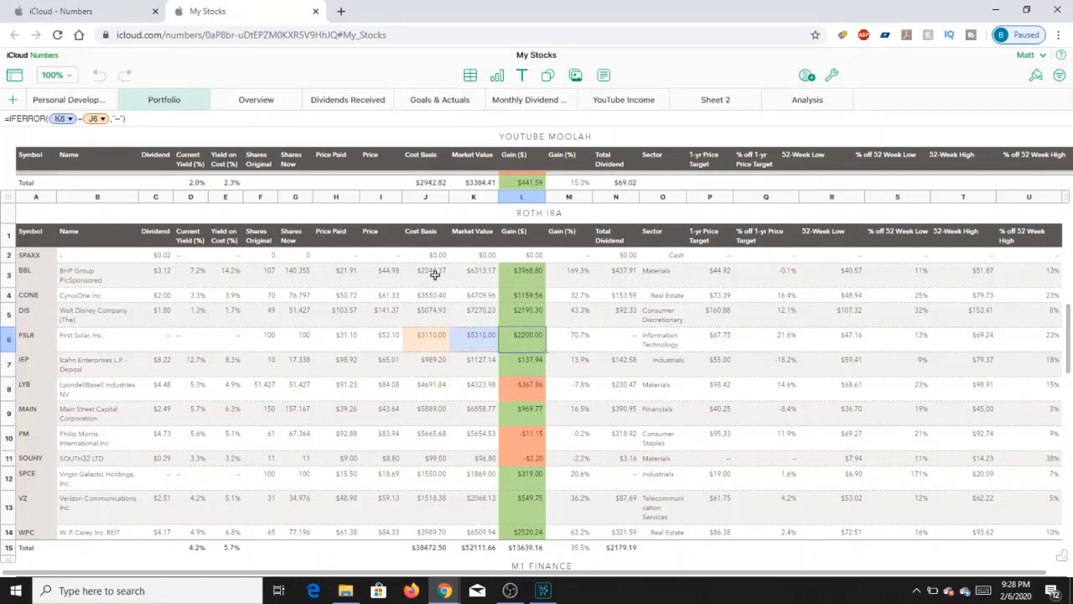
pyautogui.press('Left')
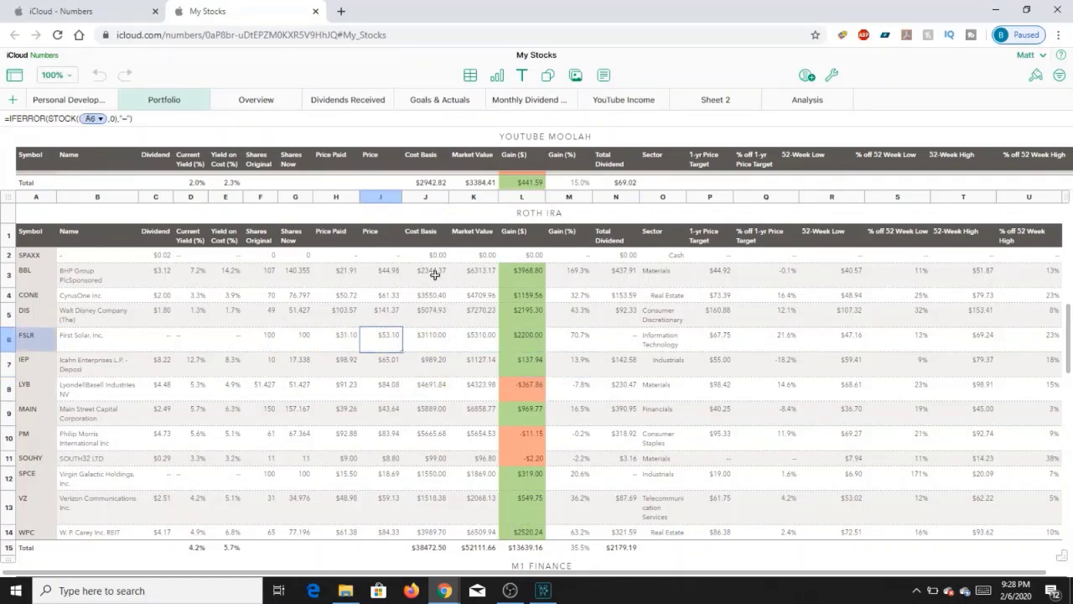
pyautogui.press('Down')
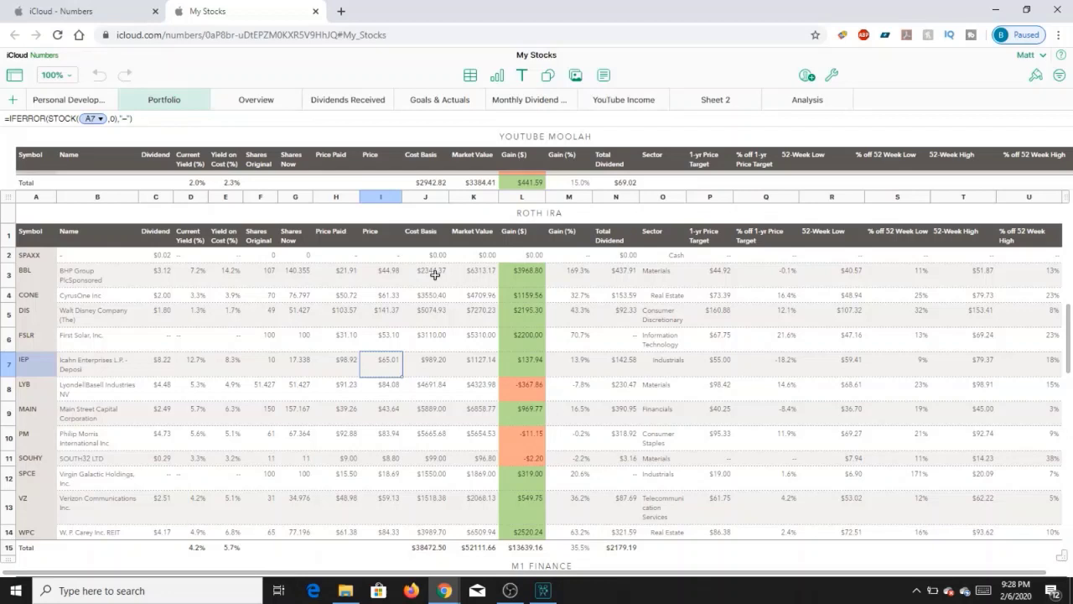
pyautogui.press('Down')
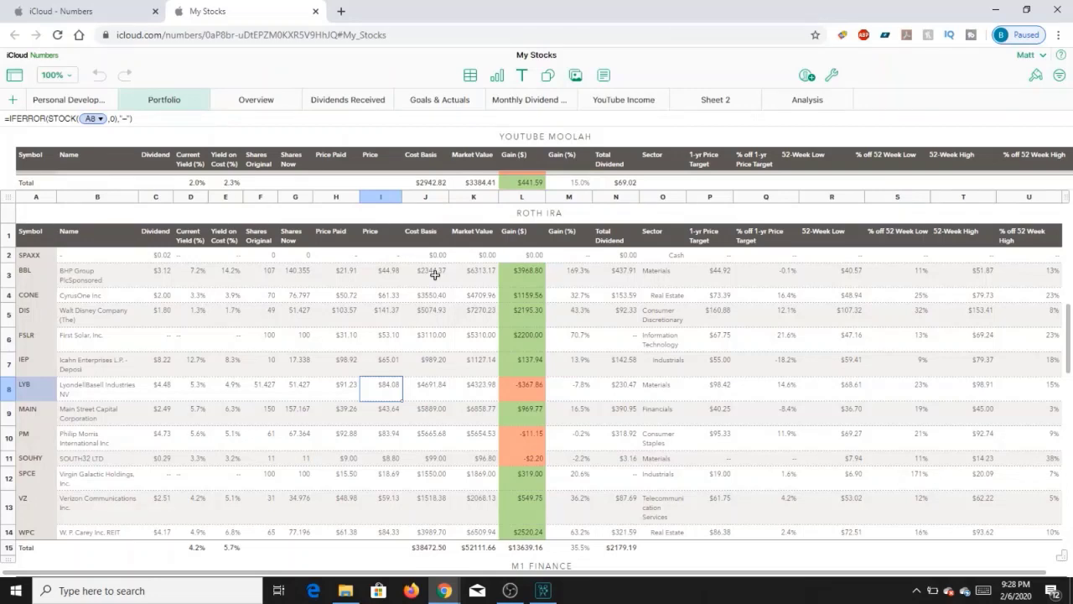
pyautogui.press('Left')
pyautogui.press('Left')
pyautogui.press('Left')
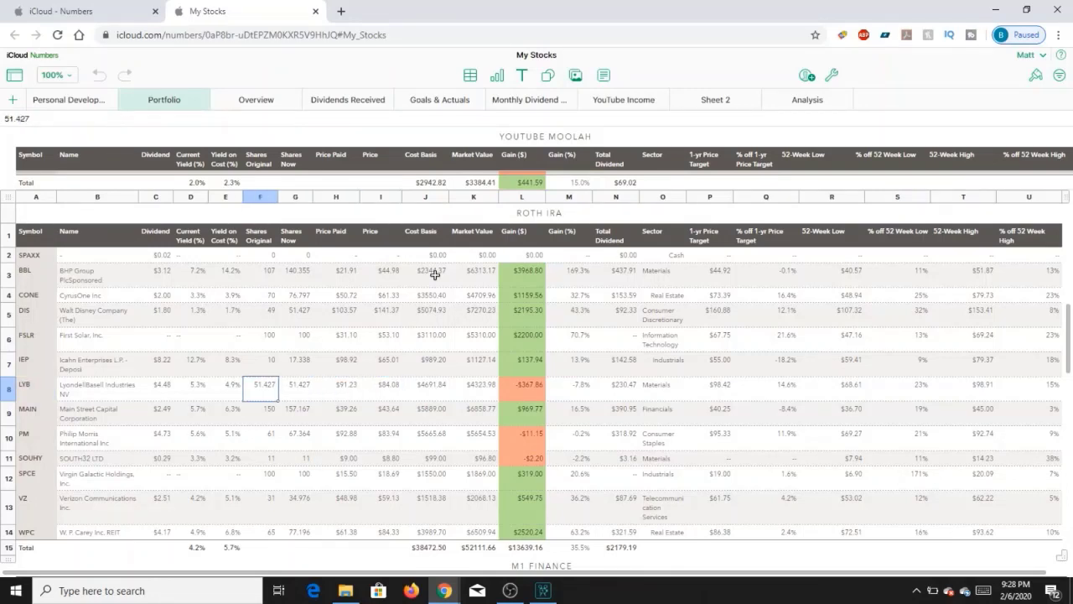
pyautogui.press('Right')
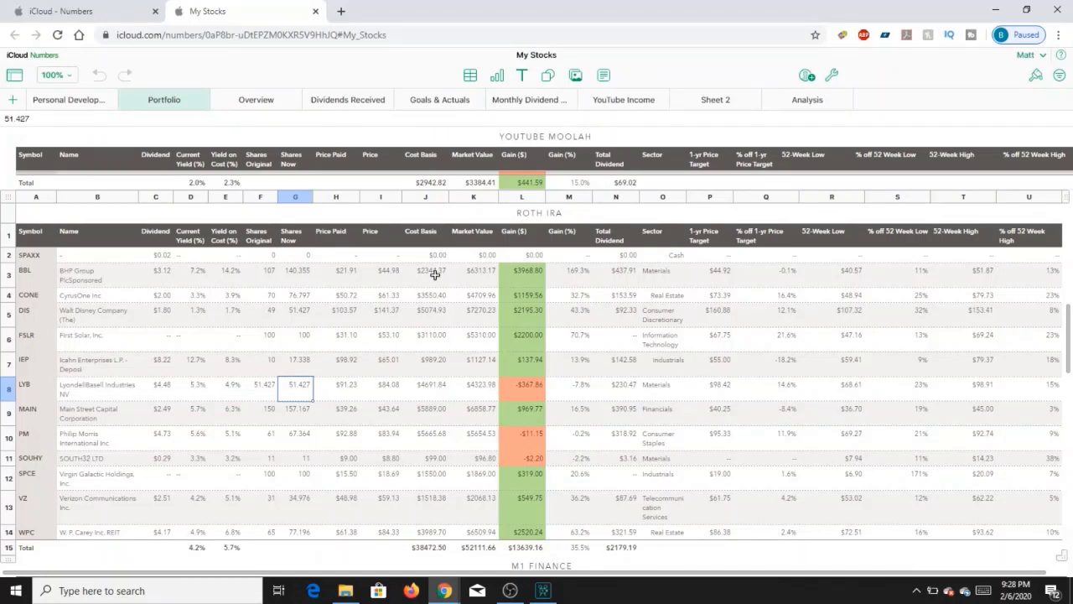
pyautogui.press('Right')
pyautogui.press('Right')
pyautogui.press('Right')
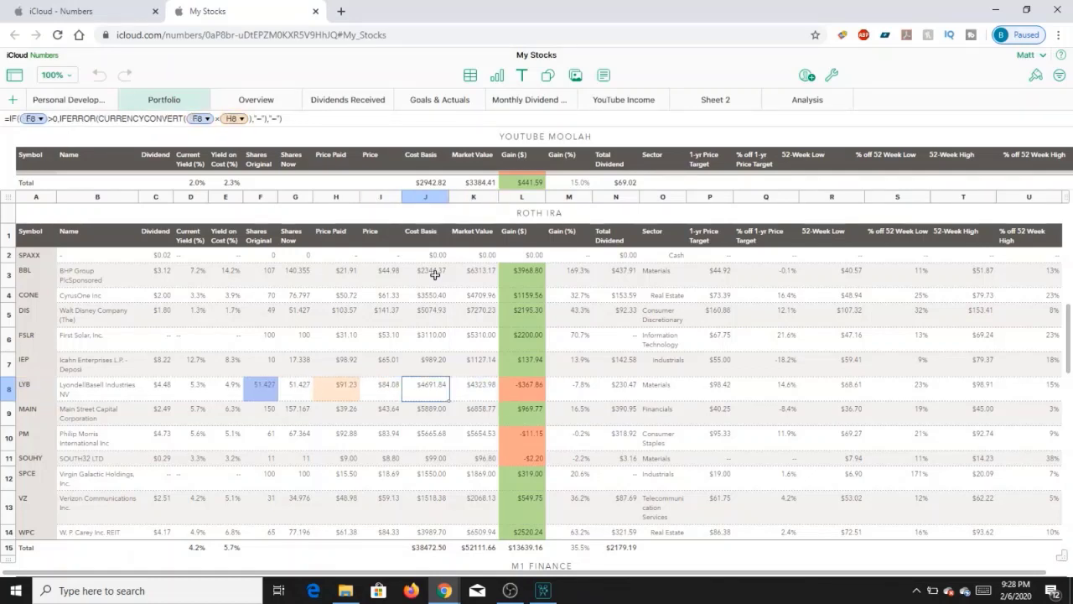
pyautogui.press('Right')
pyautogui.press('Right')
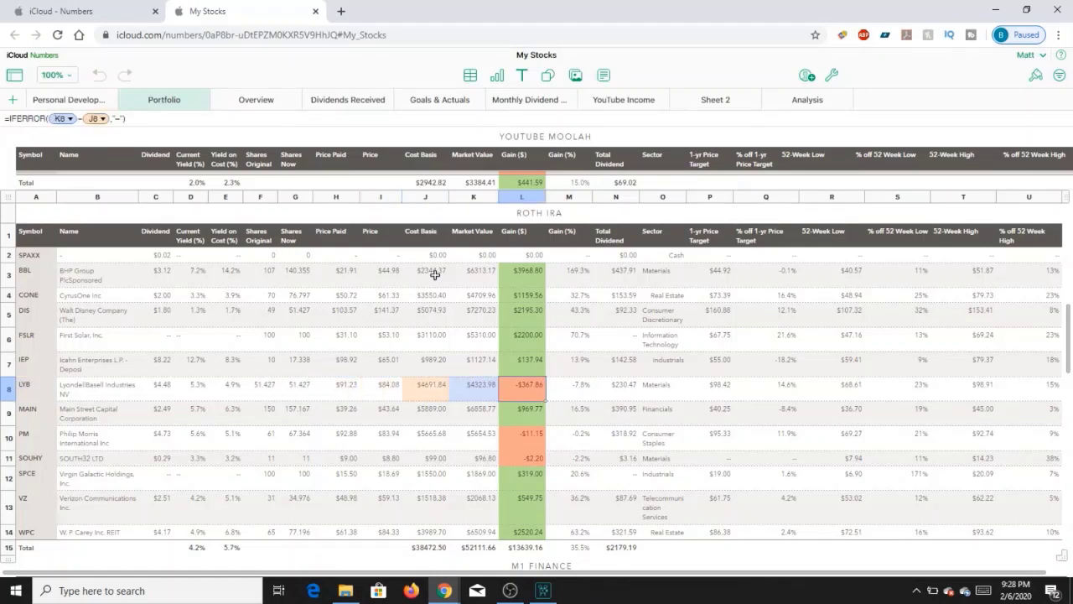
pyautogui.press('Right')
pyautogui.press('Right')
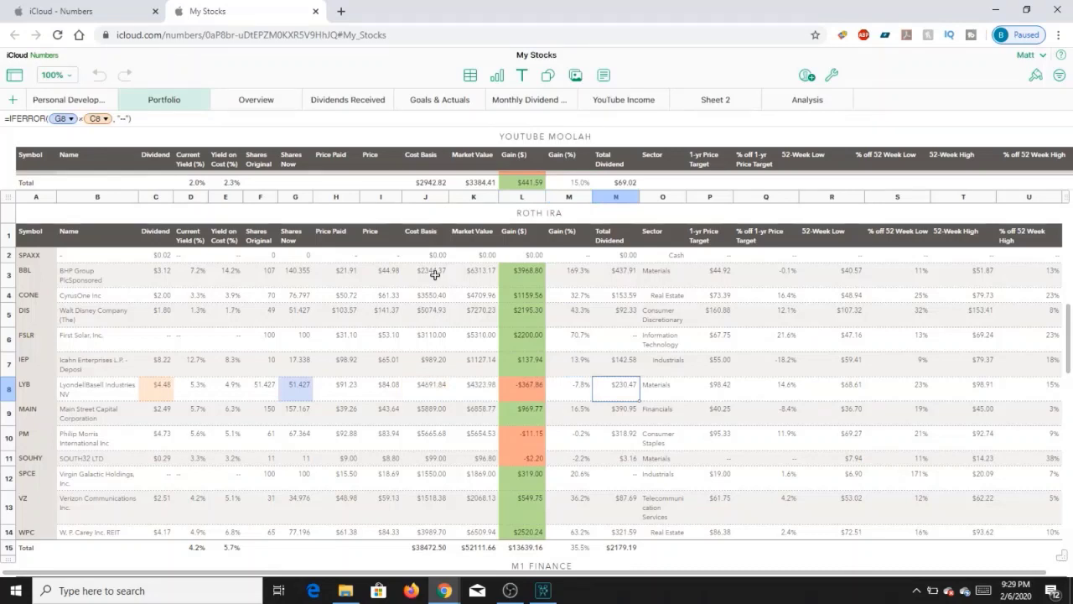
pyautogui.press('Down')
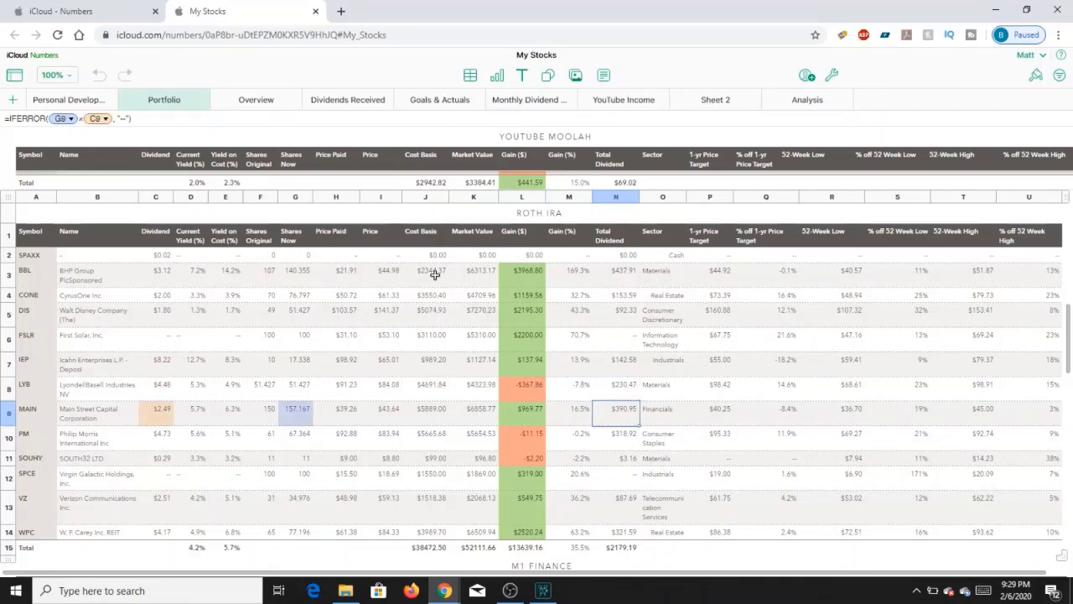
pyautogui.press('Up')
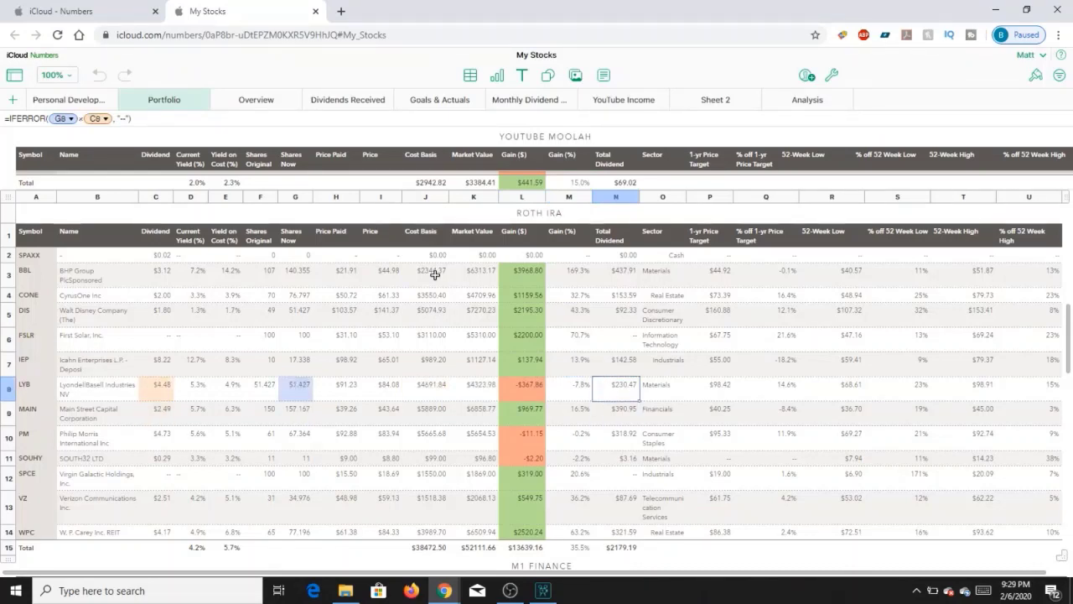
pyautogui.press('Left')
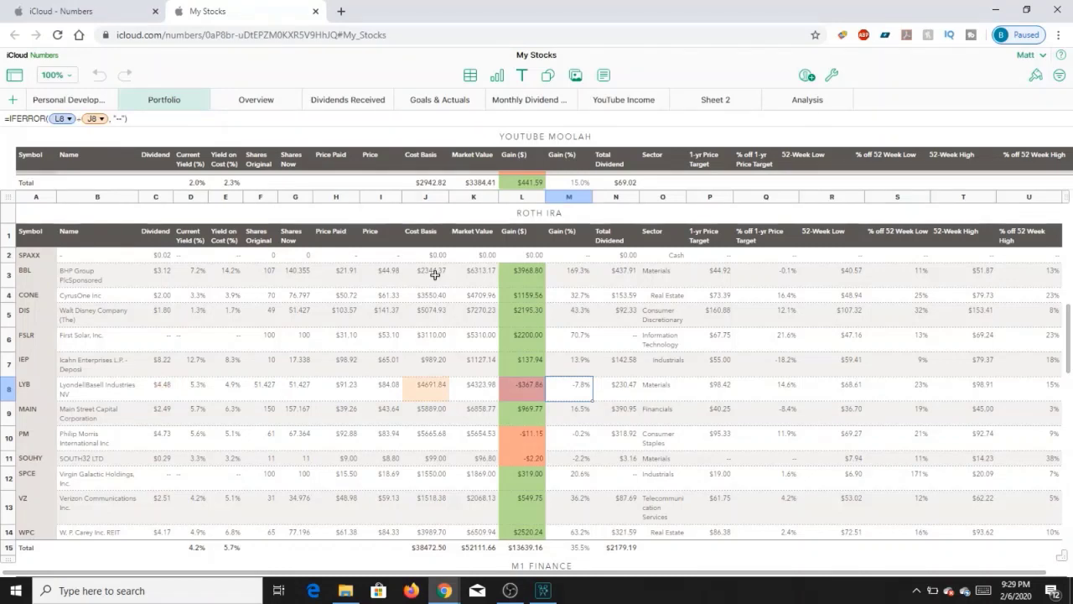
pyautogui.press('Down')
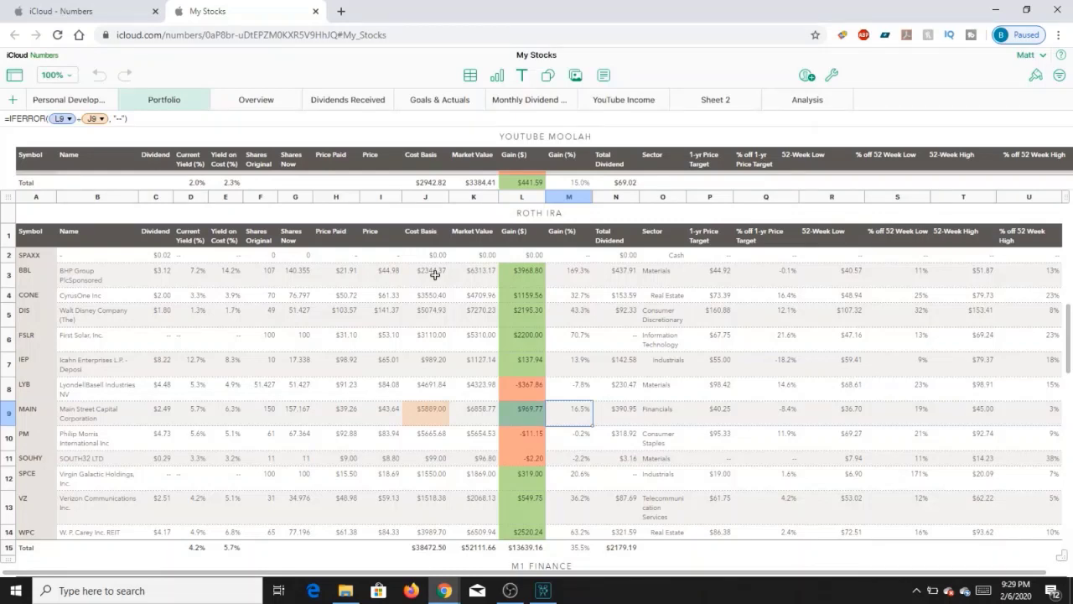
# Review MAIN's 157.167 shares and Total Dividend, then PM's dividend, market value, price and gain formulas
pyautogui.press('Left')
pyautogui.press('Left')
pyautogui.press('Left')
pyautogui.press('Left')
pyautogui.press('Left')
pyautogui.press('Left')
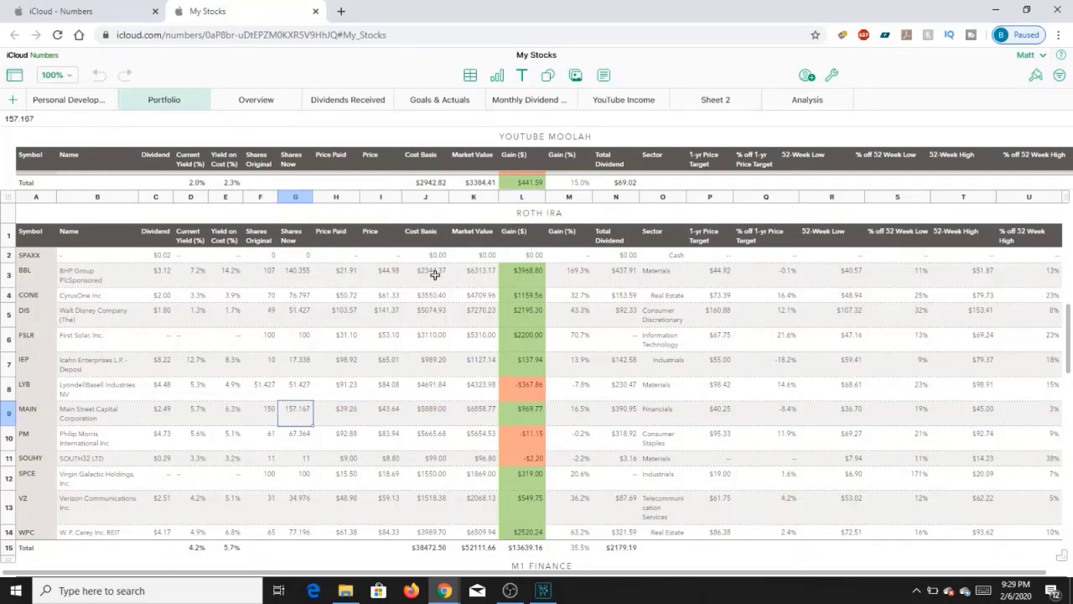
pyautogui.press('Right')
pyautogui.press('Right')
pyautogui.press('Right')
pyautogui.press('Right')
pyautogui.press('Right')
pyautogui.press('Right')
pyautogui.press('Right')
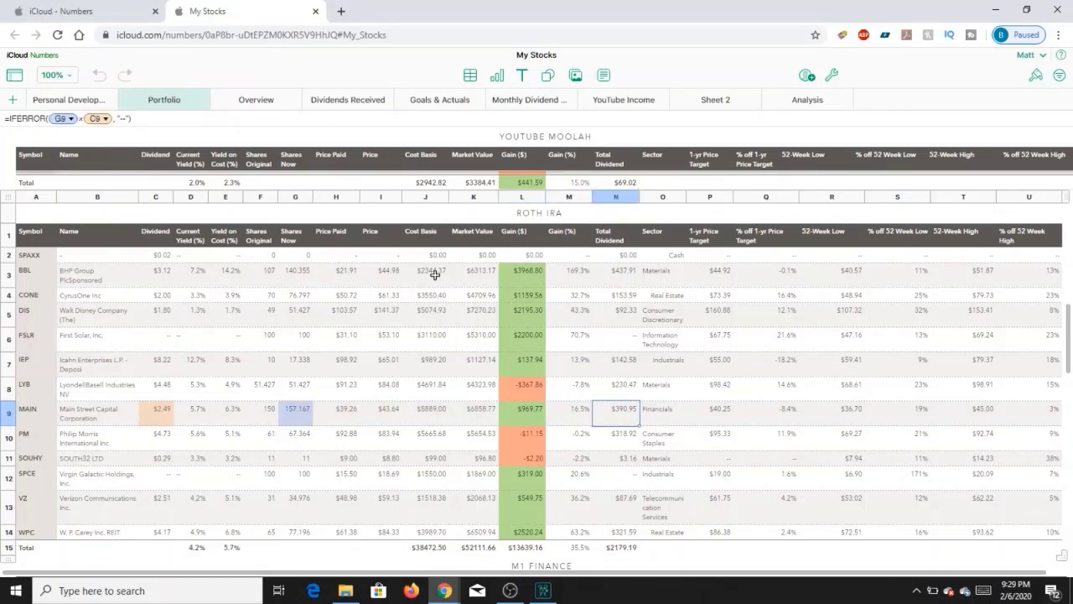
pyautogui.press('Down')
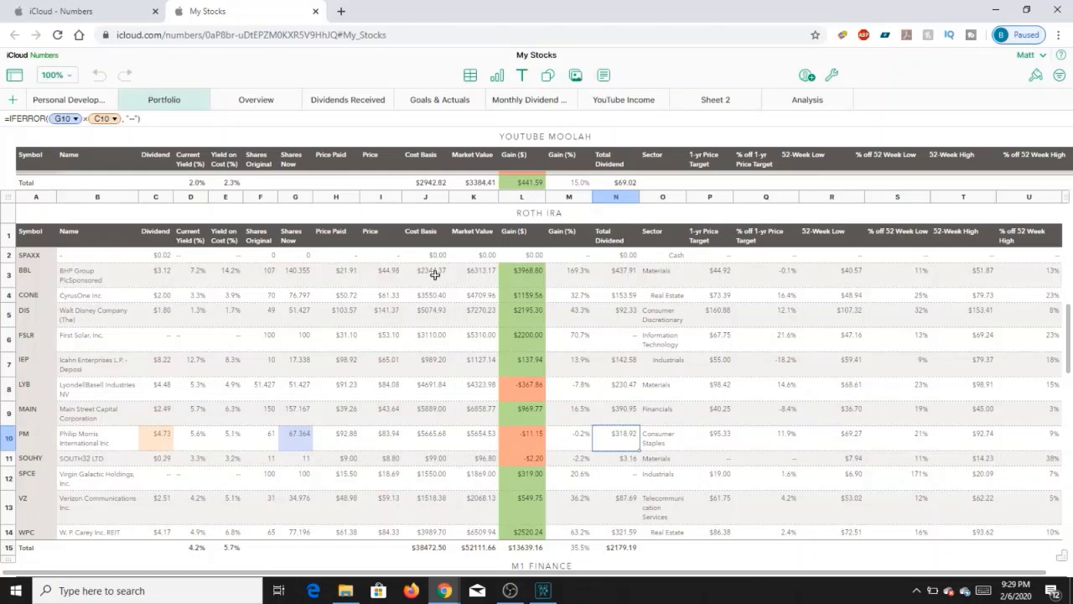
pyautogui.press('Left')
pyautogui.press('Left')
pyautogui.press('Left')
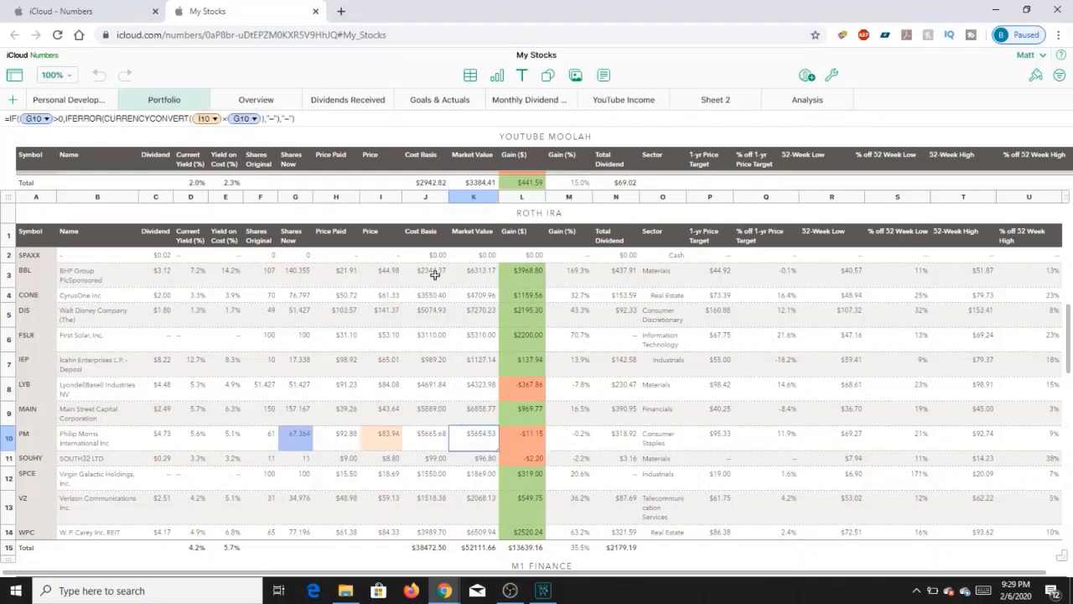
pyautogui.press('Left')
pyautogui.press('Left')
pyautogui.press('Left')
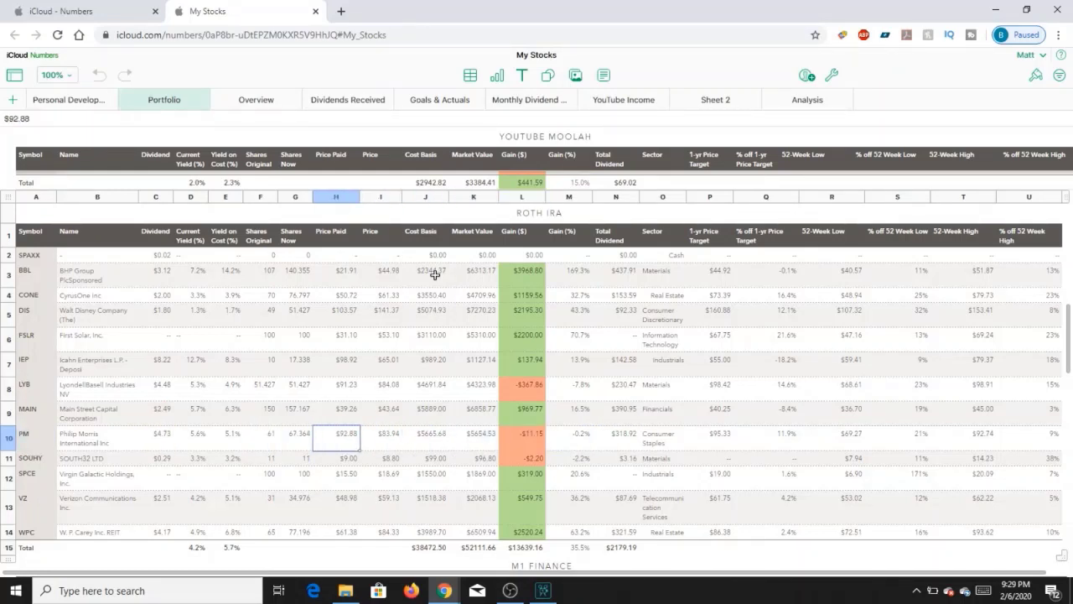
pyautogui.press('Right')
pyautogui.press('Right')
pyautogui.press('Right')
pyautogui.press('Right')
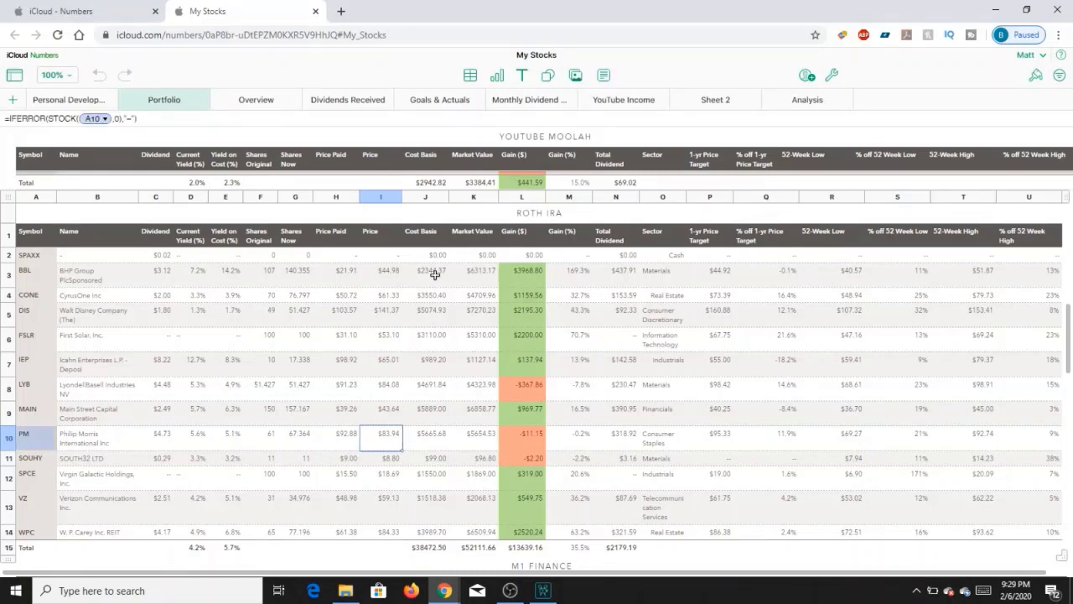
pyautogui.press('Left')
pyautogui.press('Left')
pyautogui.press('Left')
pyautogui.press('Left')
pyautogui.press('Left')
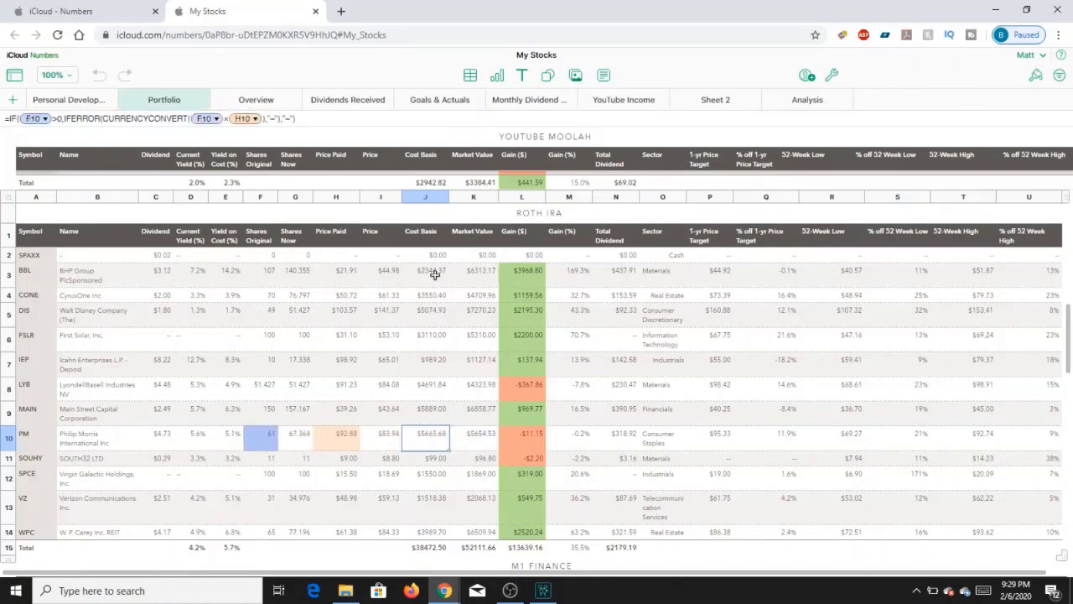
# Check VZ and SPCE share counts, SPCE's $15.50 price paid and formulas, and VZ's Gain (%) formula
pyautogui.press('Down')
pyautogui.press('Down')
pyautogui.press('Down')
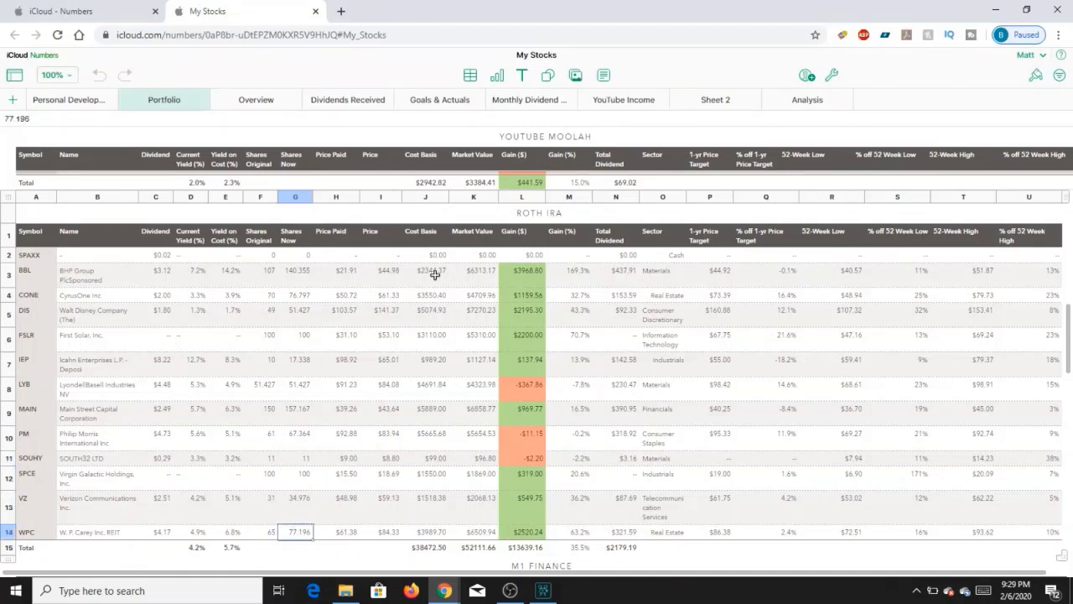
pyautogui.press('Up')
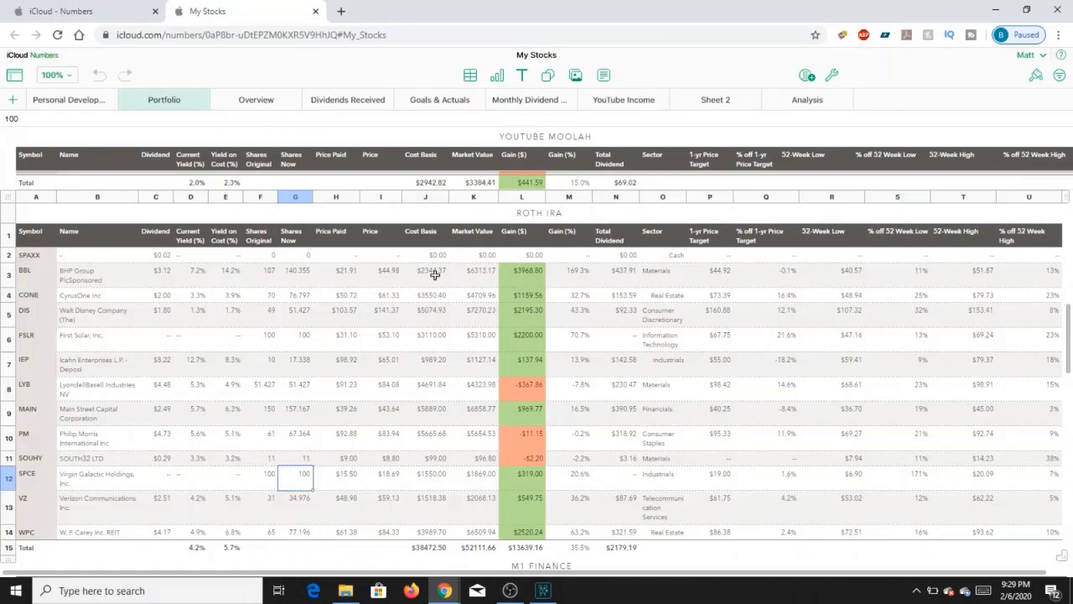
pyautogui.press('Right')
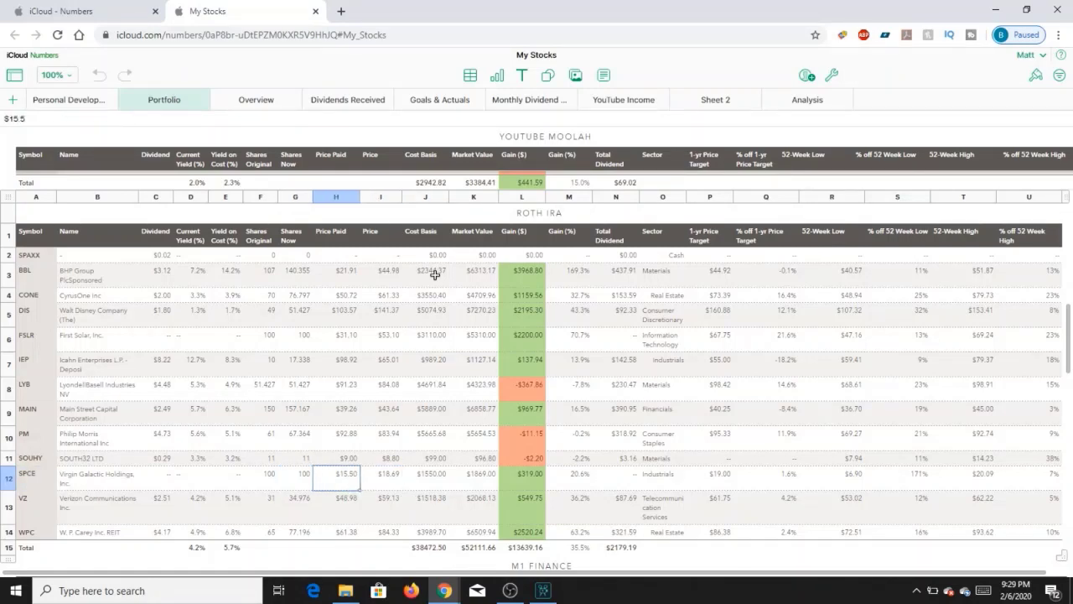
pyautogui.press('Right')
pyautogui.press('Right')
pyautogui.press('Right')
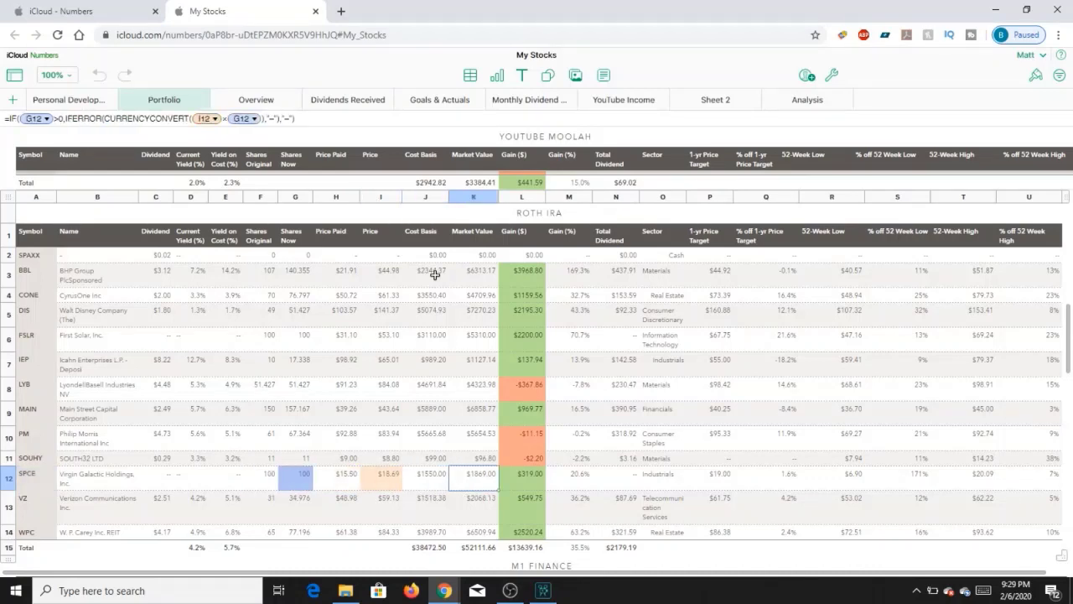
pyautogui.press('Right')
pyautogui.press('Right')
pyautogui.press('Down')
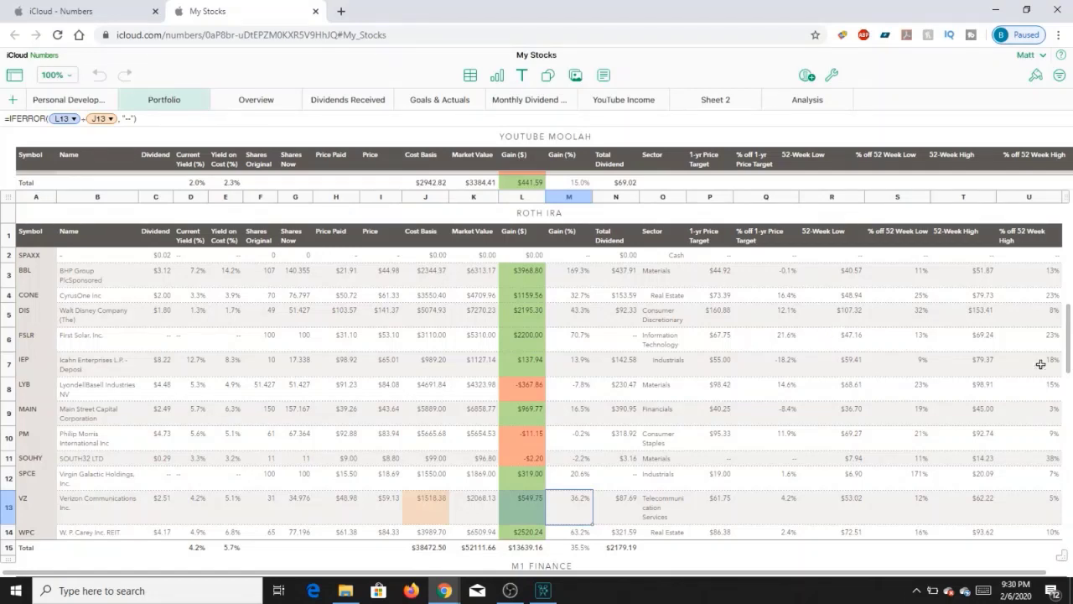
pyautogui.moveTo(1068, 331); pyautogui.dragTo(1069, 364)
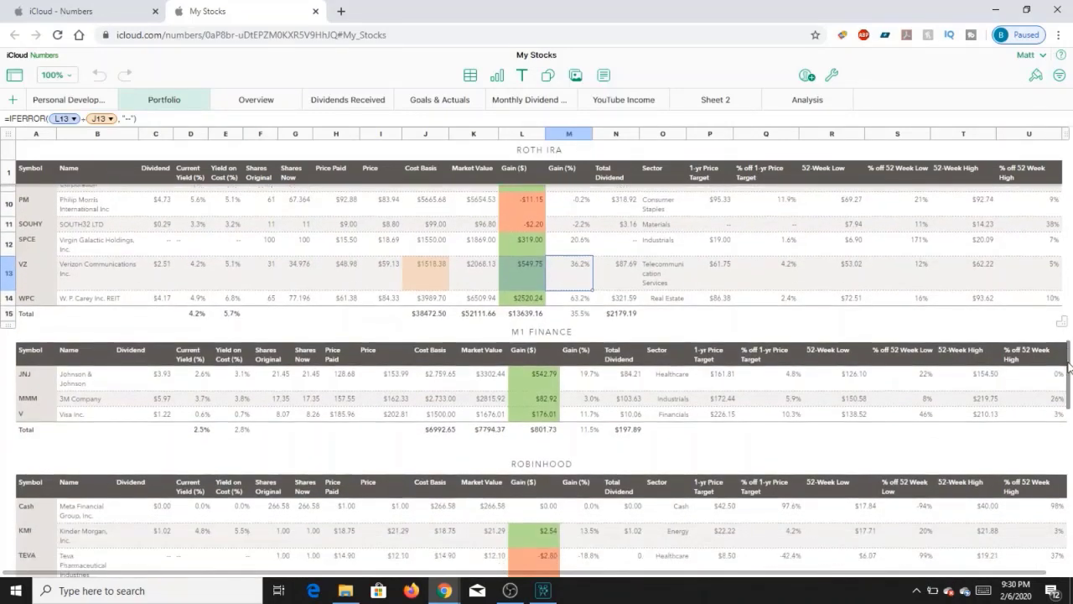
pyautogui.click(623, 278)
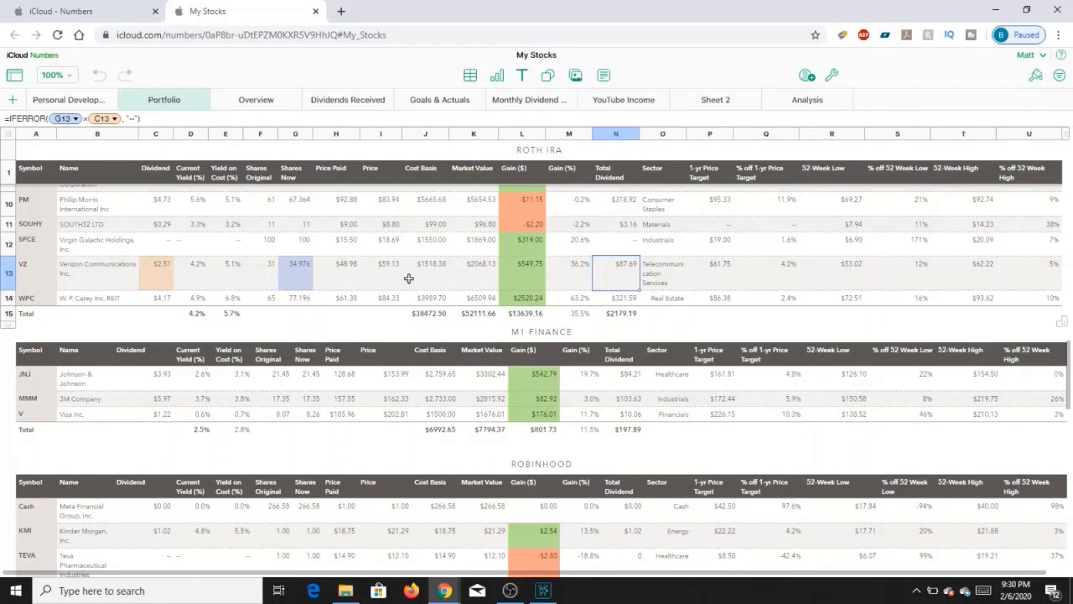
pyautogui.click(392, 278)
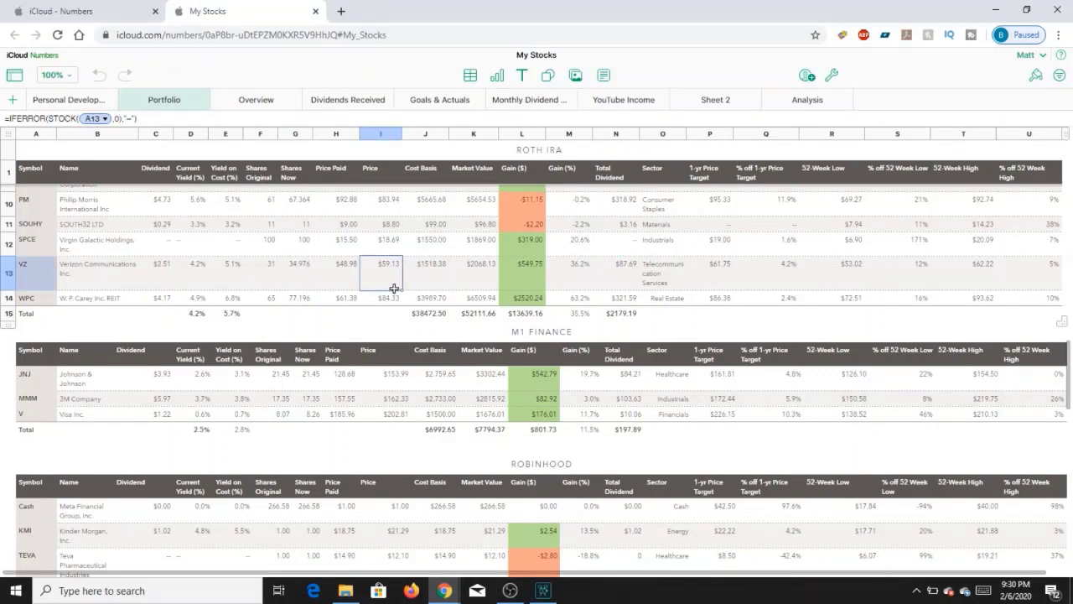
pyautogui.click(394, 297)
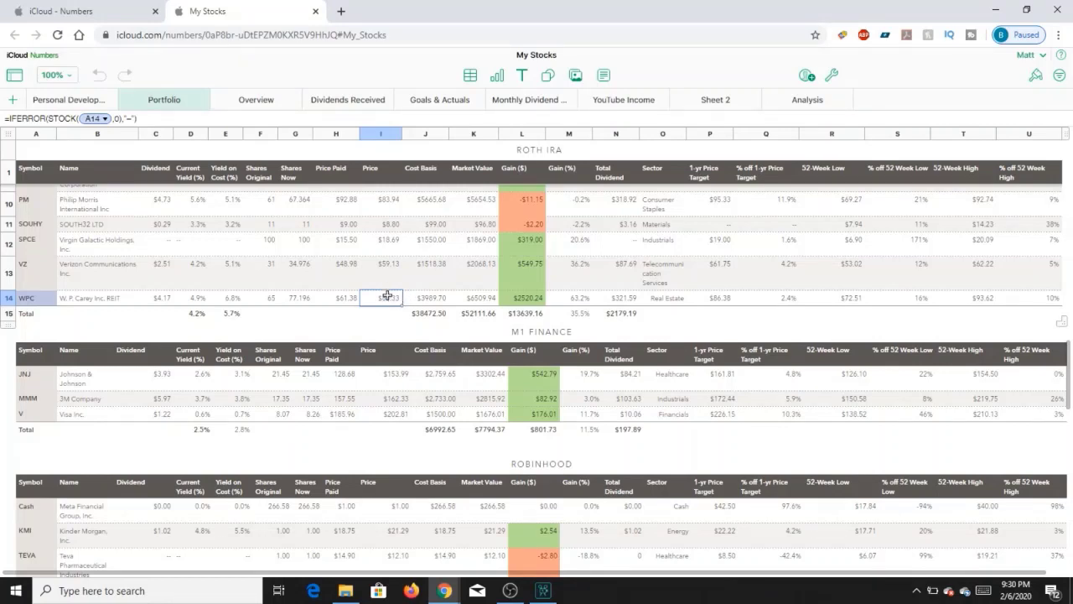
pyautogui.click(383, 262)
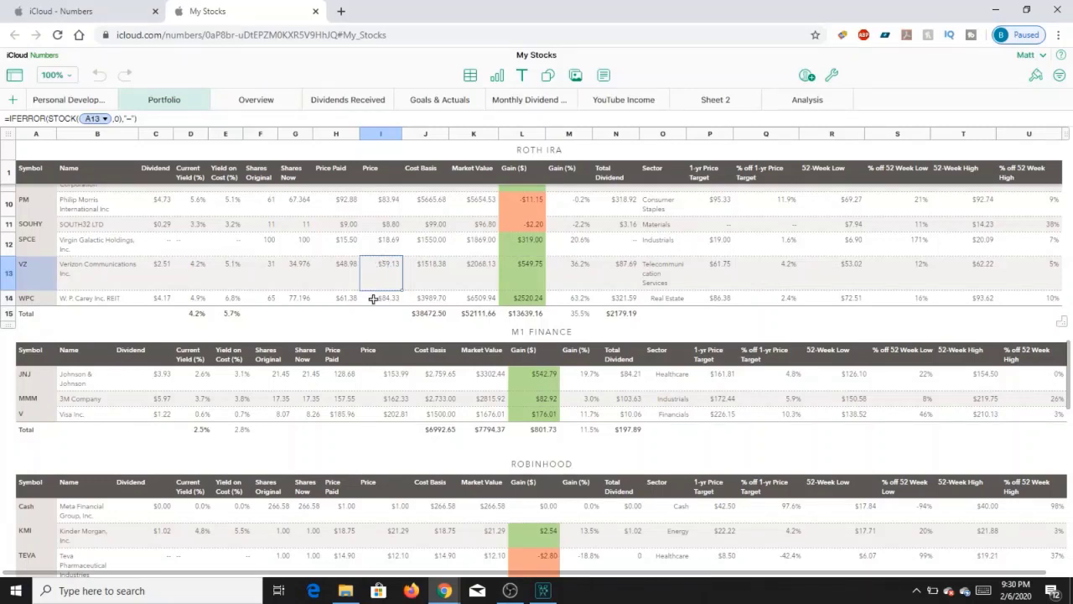
pyautogui.click(373, 299)
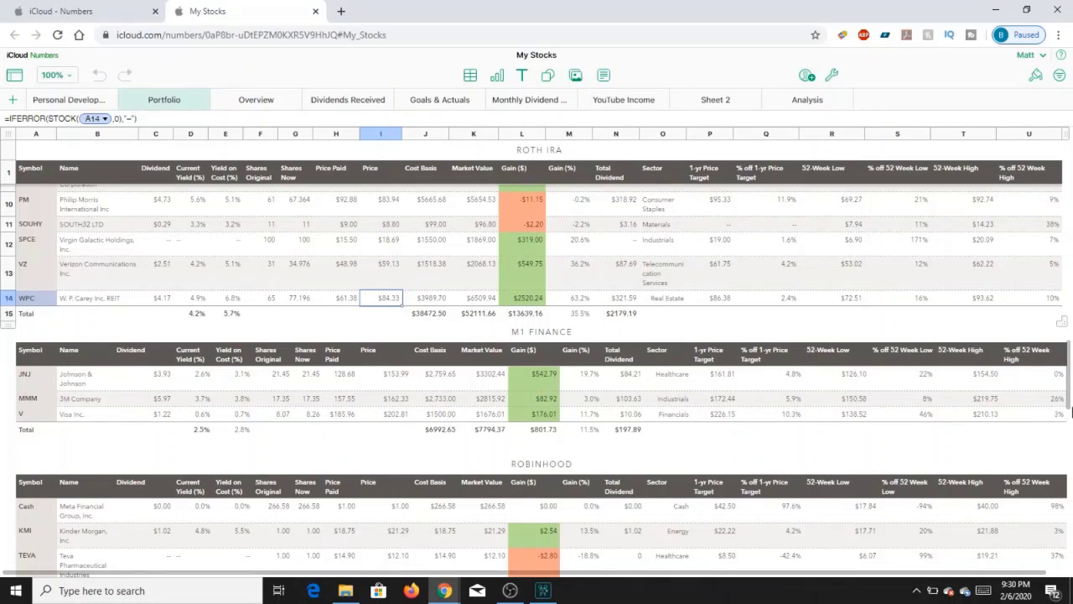
pyautogui.moveTo(1070, 396); pyautogui.dragTo(1070, 402)
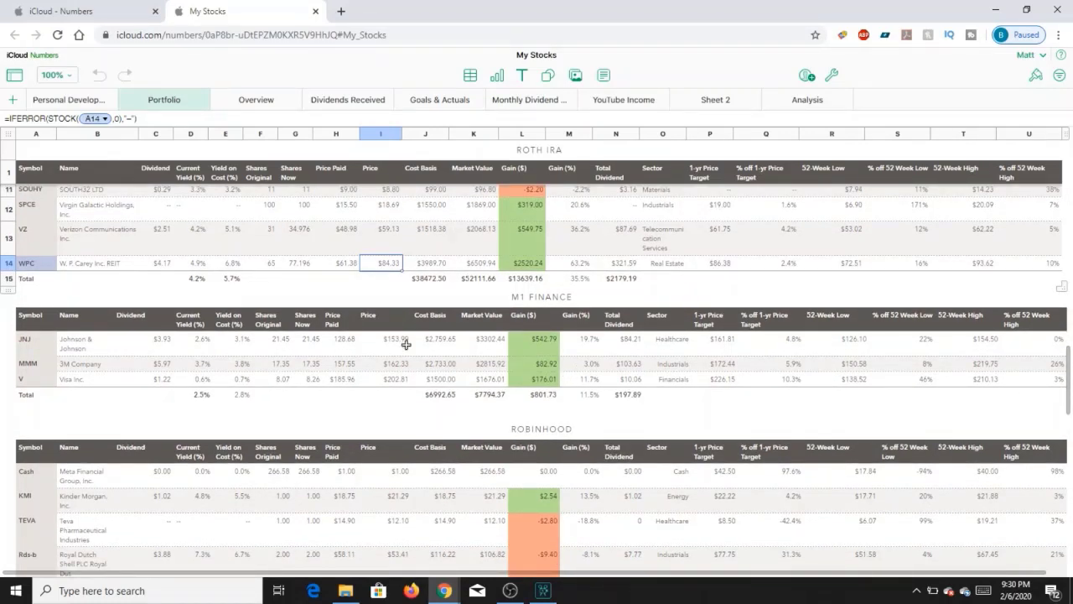
pyautogui.moveTo(311, 340); pyautogui.dragTo(311, 363)
pyautogui.click(312, 363)
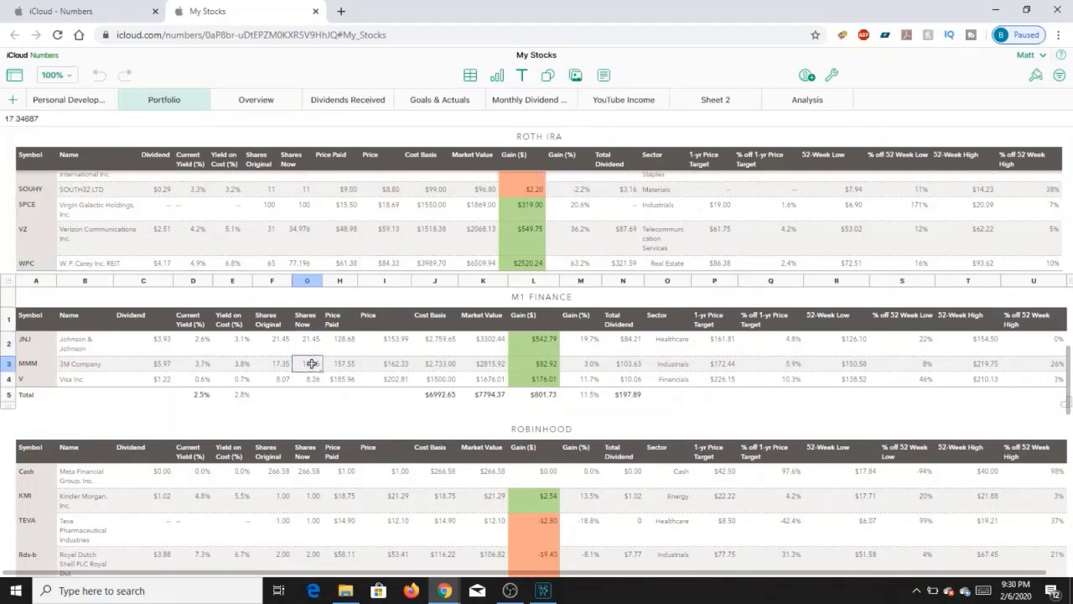
pyautogui.moveTo(717, 347); pyautogui.dragTo(722, 366)
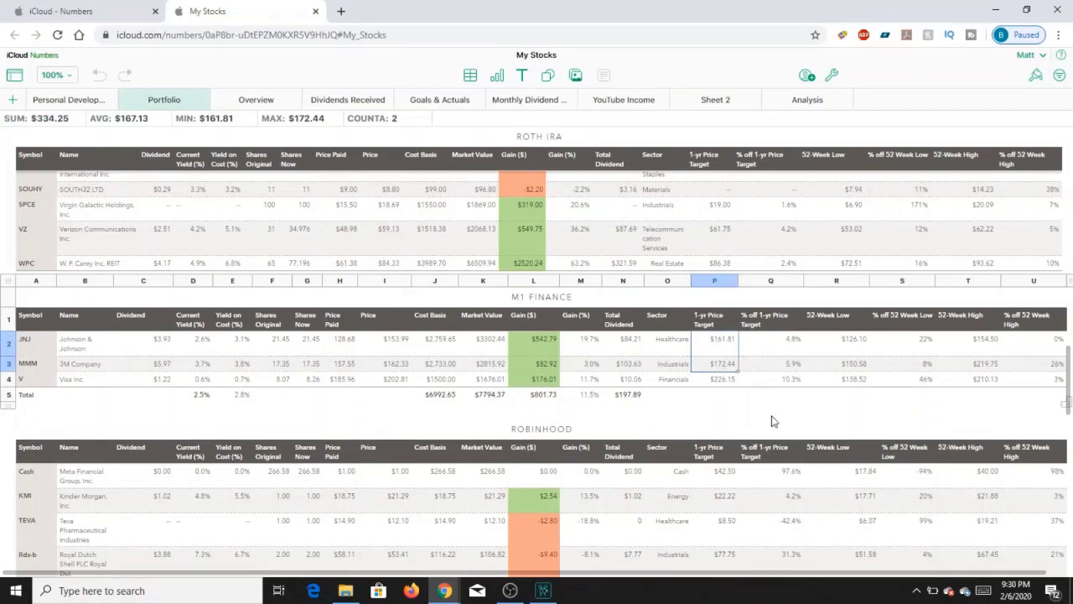
pyautogui.click(721, 380)
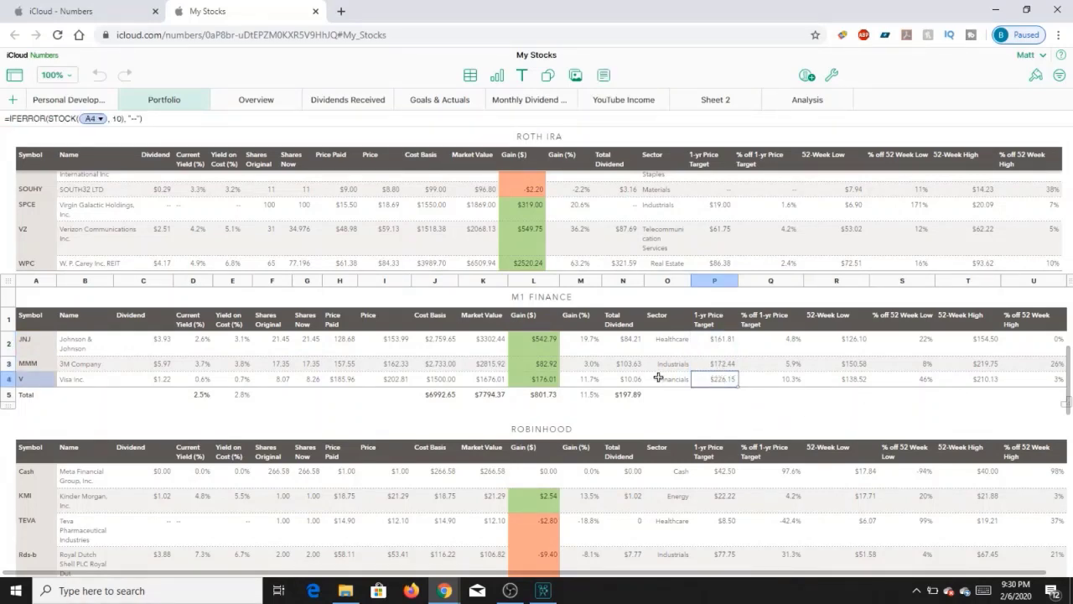
pyautogui.click(630, 379)
pyautogui.click(631, 394)
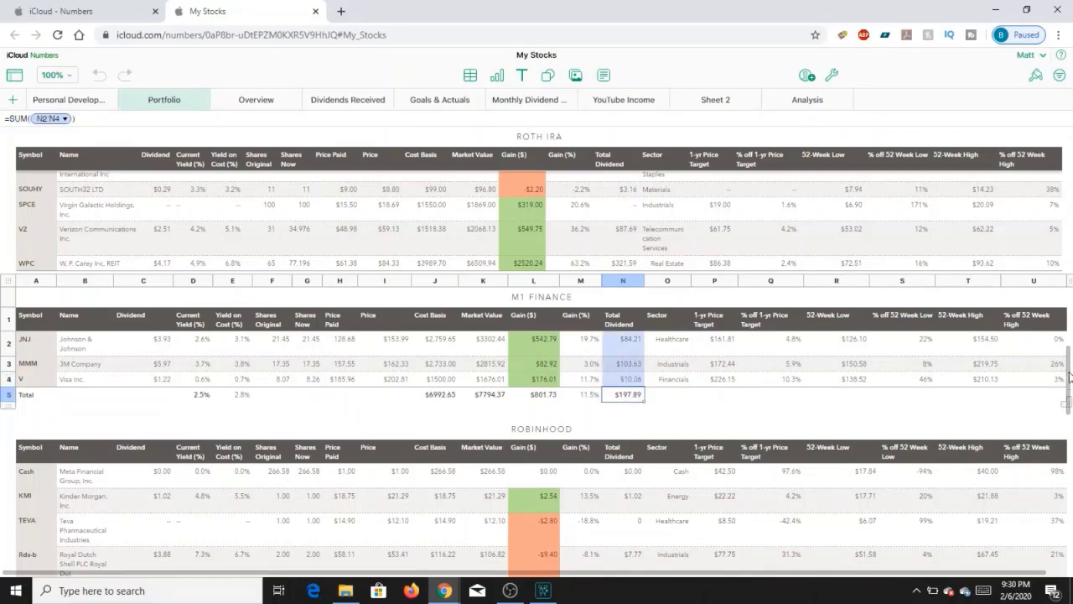
# Inspect Kinder Morgan's price, market value and dividend, the Robinhood dividend total, and Royal Dutch Shell's formulas
pyautogui.moveTo(1068, 377); pyautogui.dragTo(1068, 408)
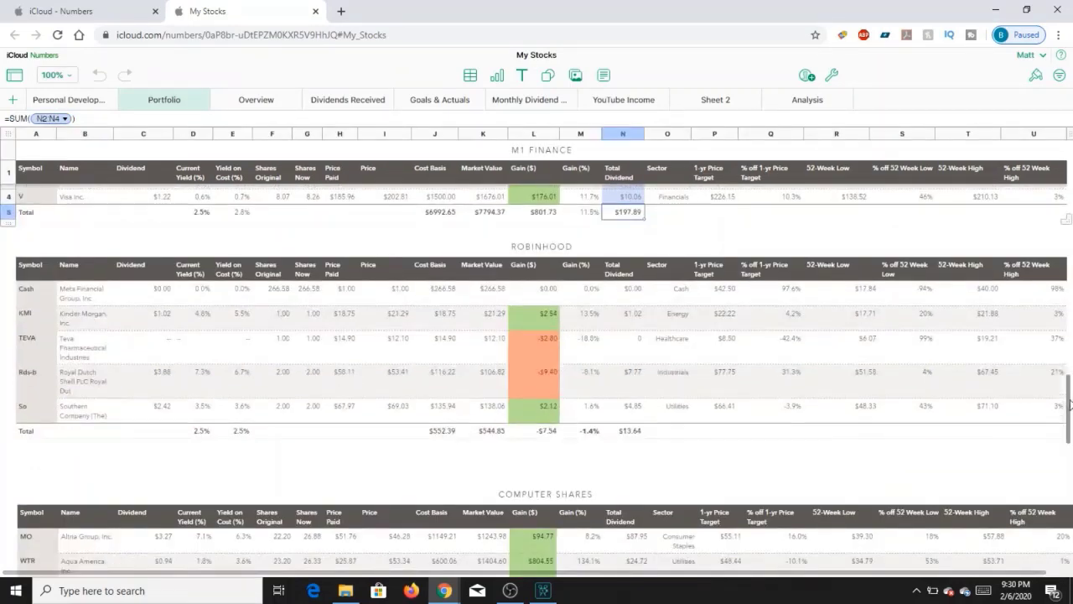
pyautogui.click(324, 312)
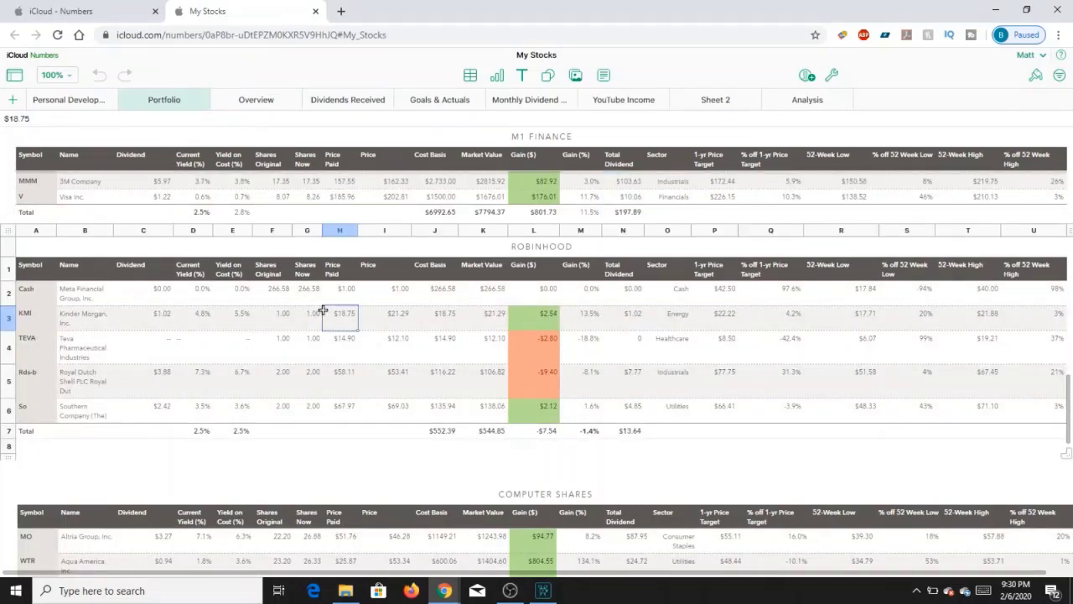
pyautogui.press('Right')
pyautogui.press('Right')
pyautogui.press('Right')
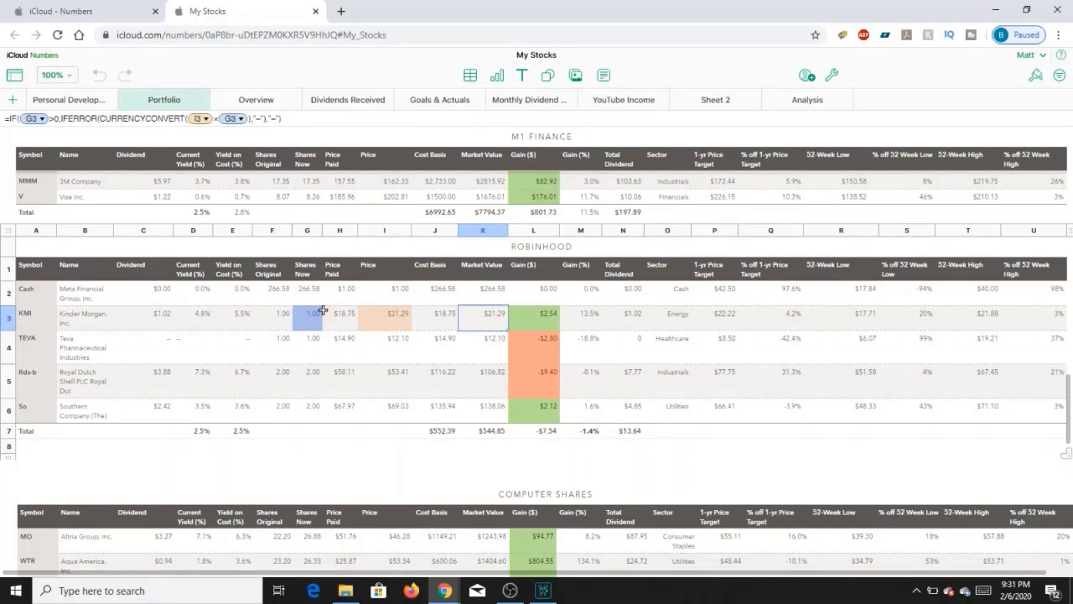
pyautogui.press('Right')
pyautogui.press('Right')
pyautogui.press('Right')
pyautogui.press('Down')
pyautogui.press('Down')
pyautogui.press('Down')
pyautogui.press('Down')
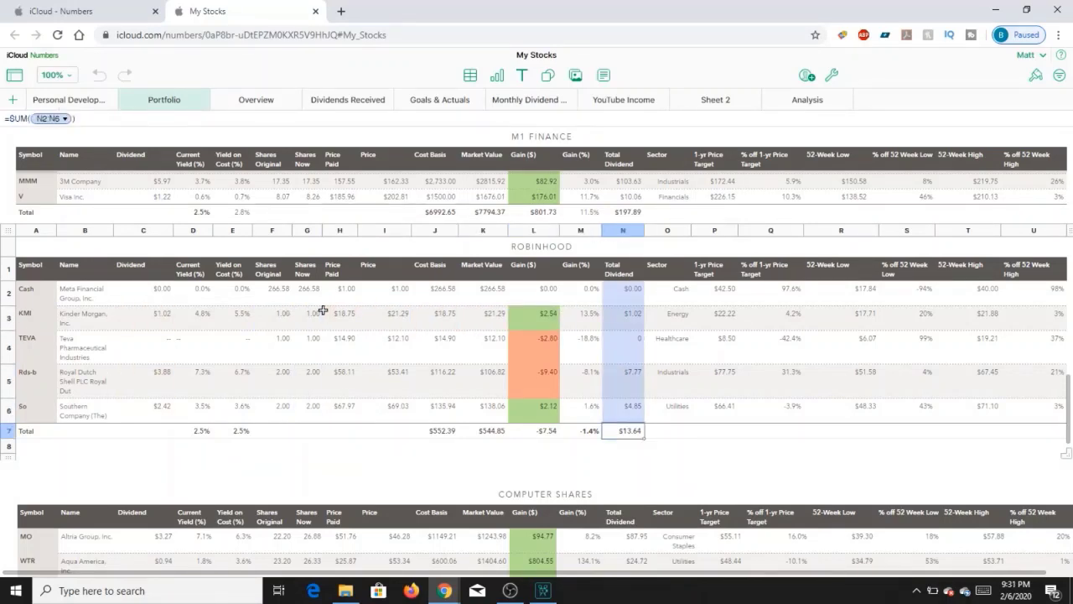
pyautogui.press('Up')
pyautogui.press('Up')
pyautogui.press('Left')
pyautogui.press('Left')
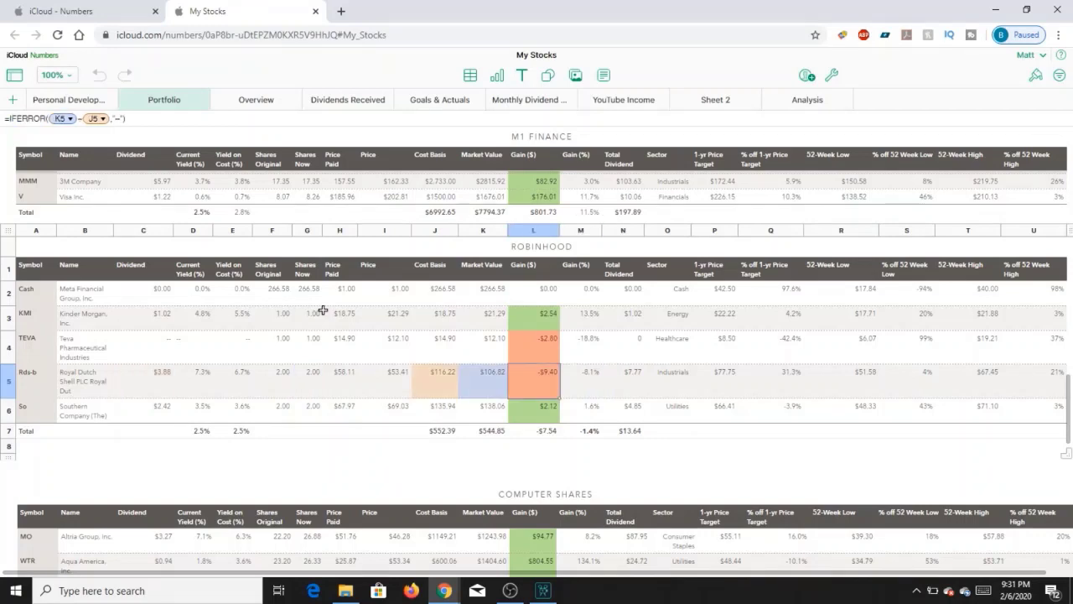
pyautogui.press('Left')
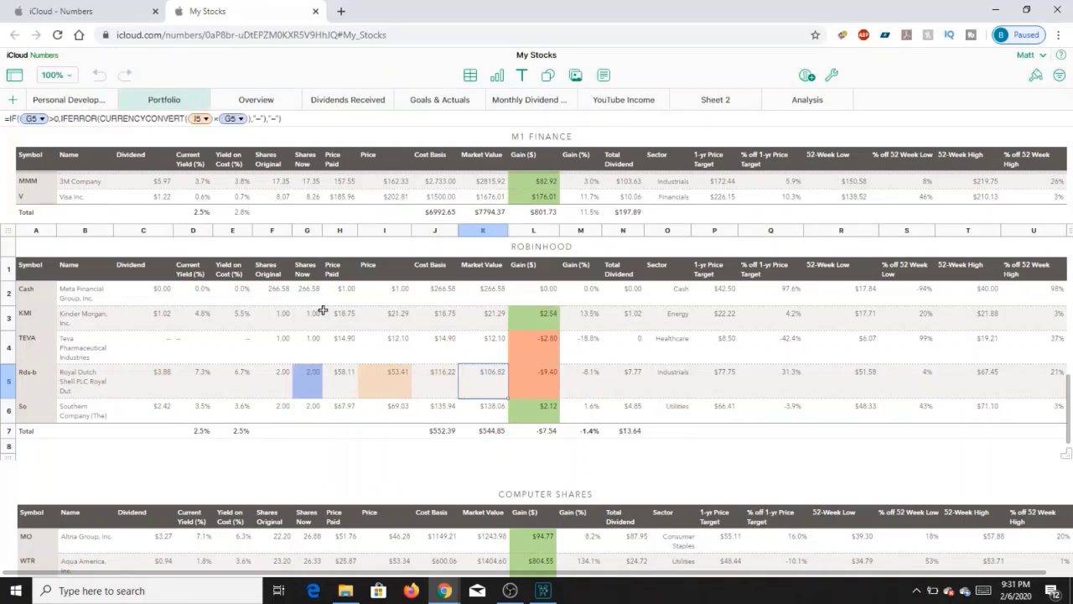
# Check Southern Company's price and market value formulas, then scroll down to the Computer Shares table
pyautogui.scroll(-2, 1069, 417)
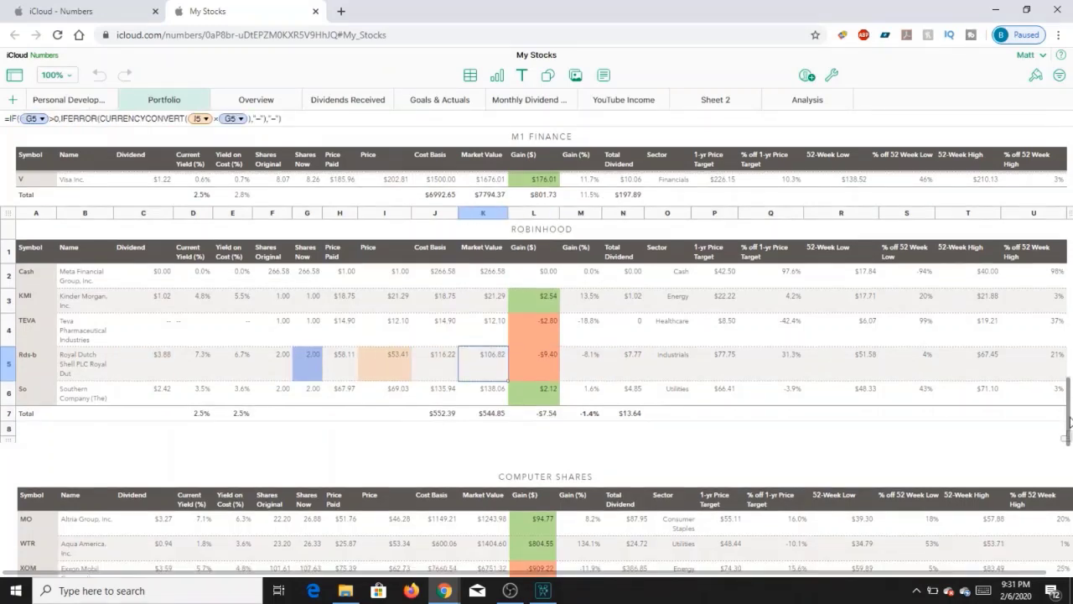
pyautogui.click(465, 375)
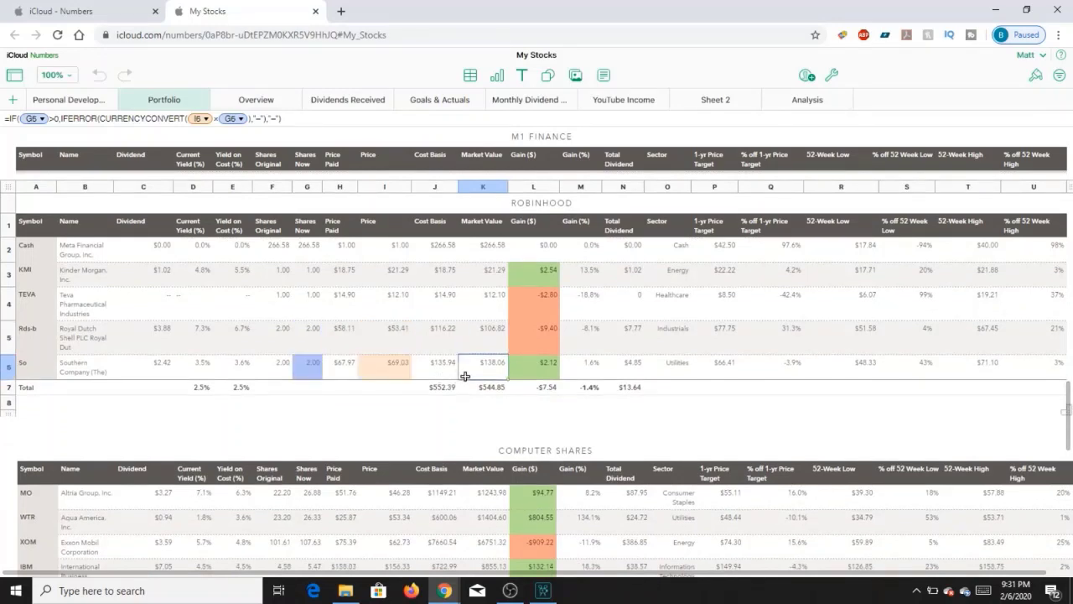
pyautogui.press('Left')
pyautogui.press('Left')
pyautogui.press('Right')
pyautogui.press('Right')
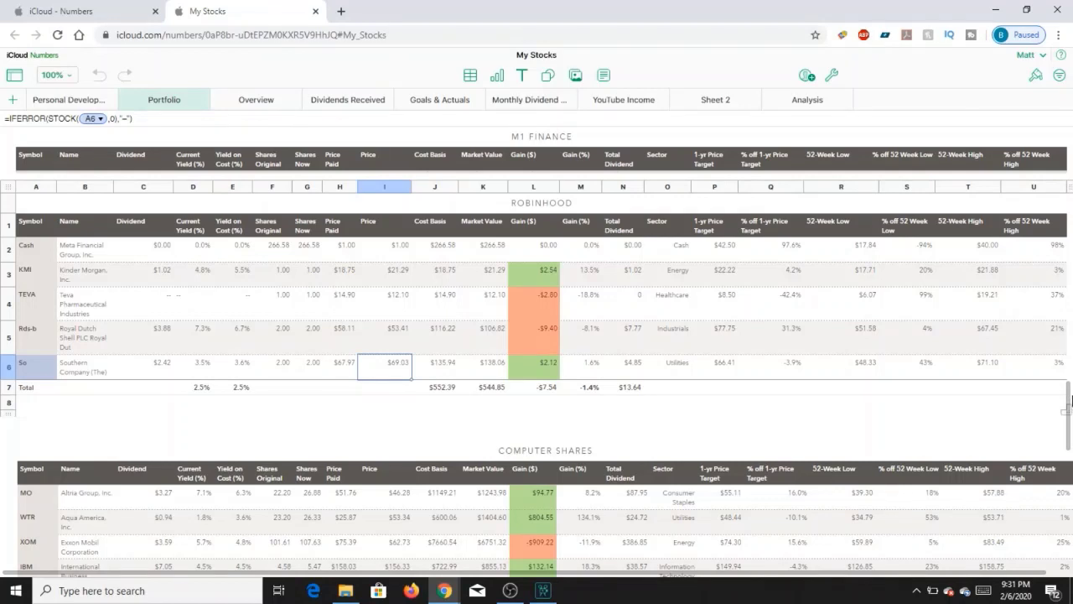
pyautogui.scroll(-2, 1069, 408)
pyautogui.moveTo(1069, 409); pyautogui.dragTo(1069, 432)
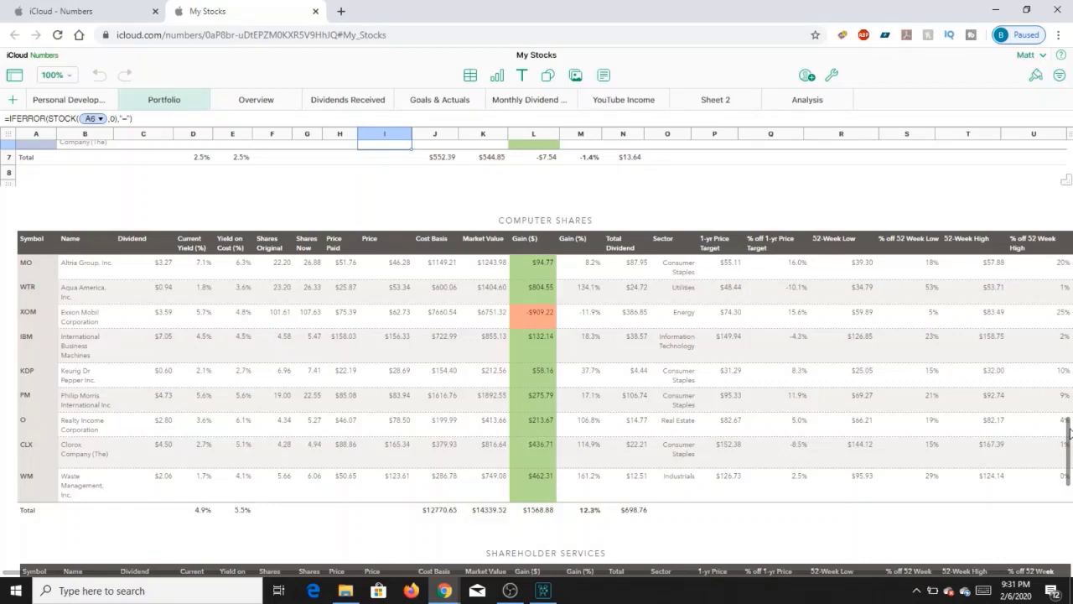
pyautogui.click(636, 508)
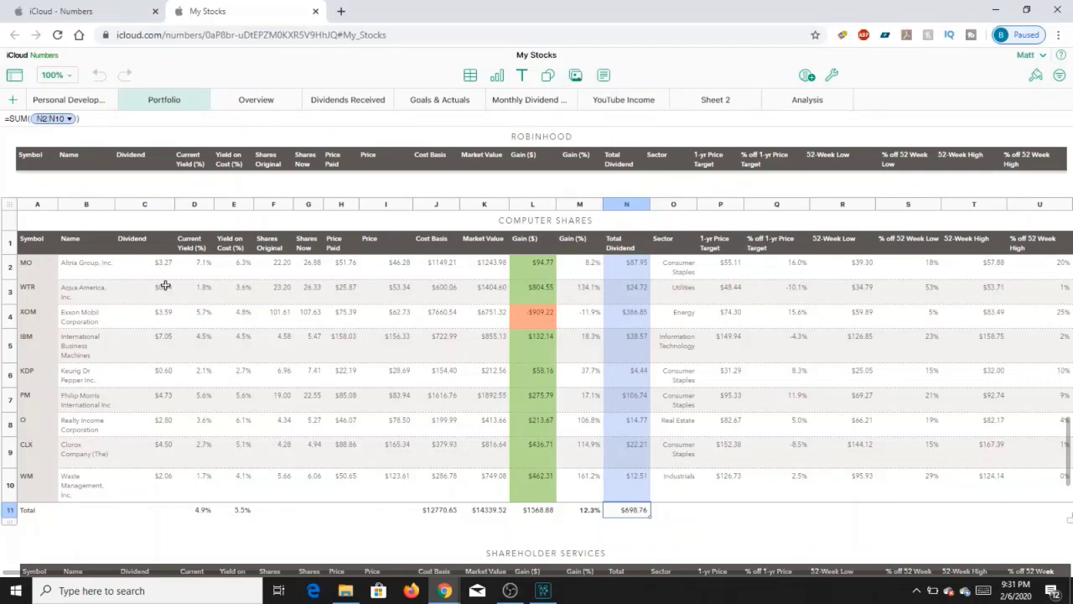
pyautogui.click(285, 297)
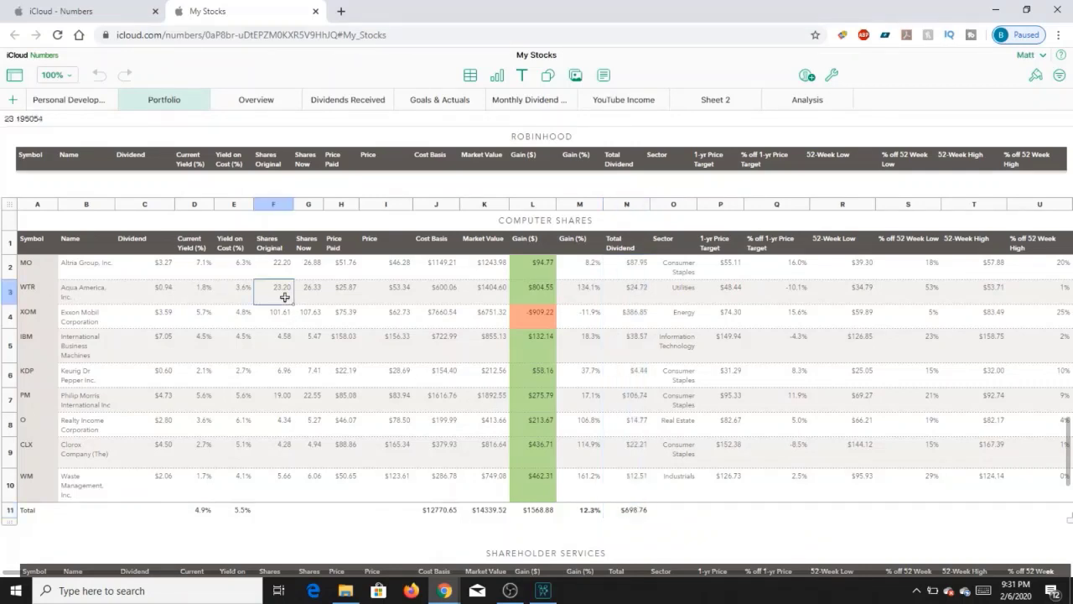
pyautogui.press('Right')
pyautogui.press('Right')
pyautogui.press('Right')
pyautogui.press('Right')
pyautogui.press('Right')
pyautogui.press('Right')
pyautogui.press('Right')
pyautogui.press('Right')
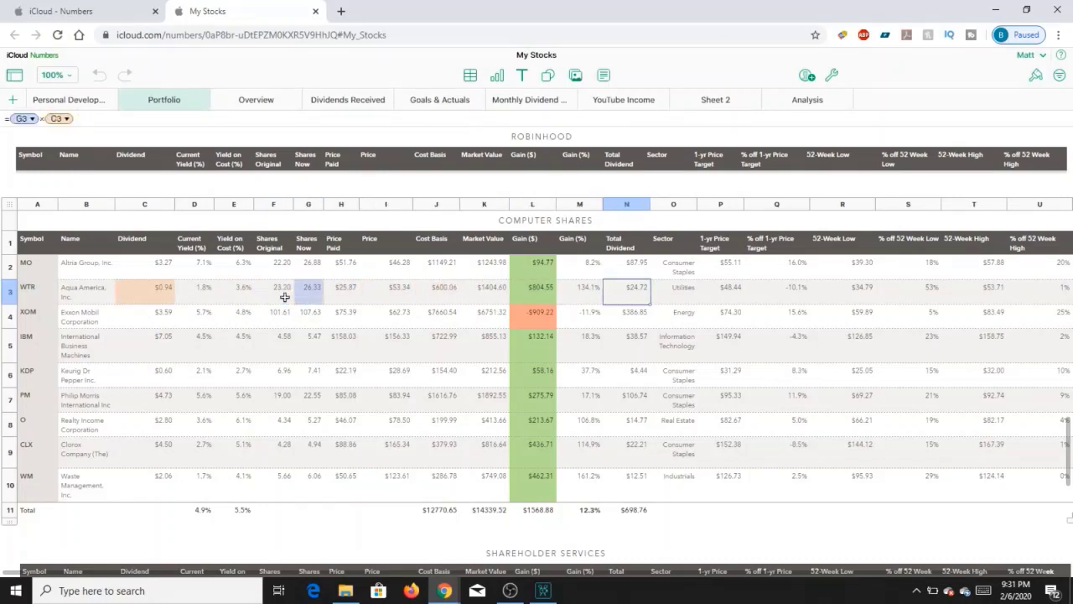
pyautogui.press('Down')
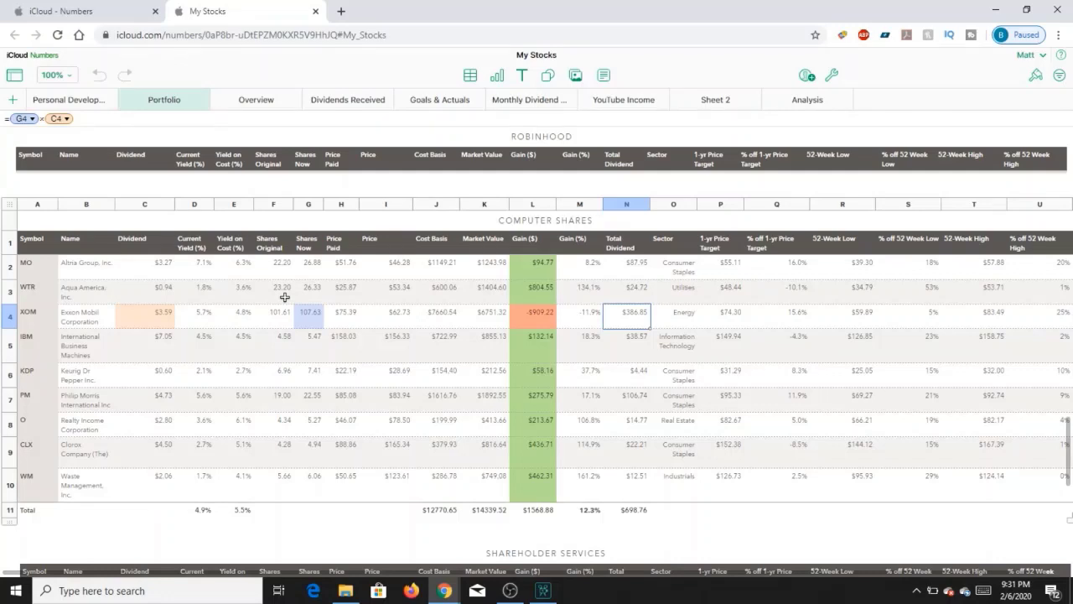
pyautogui.press('Left')
pyautogui.press('Left')
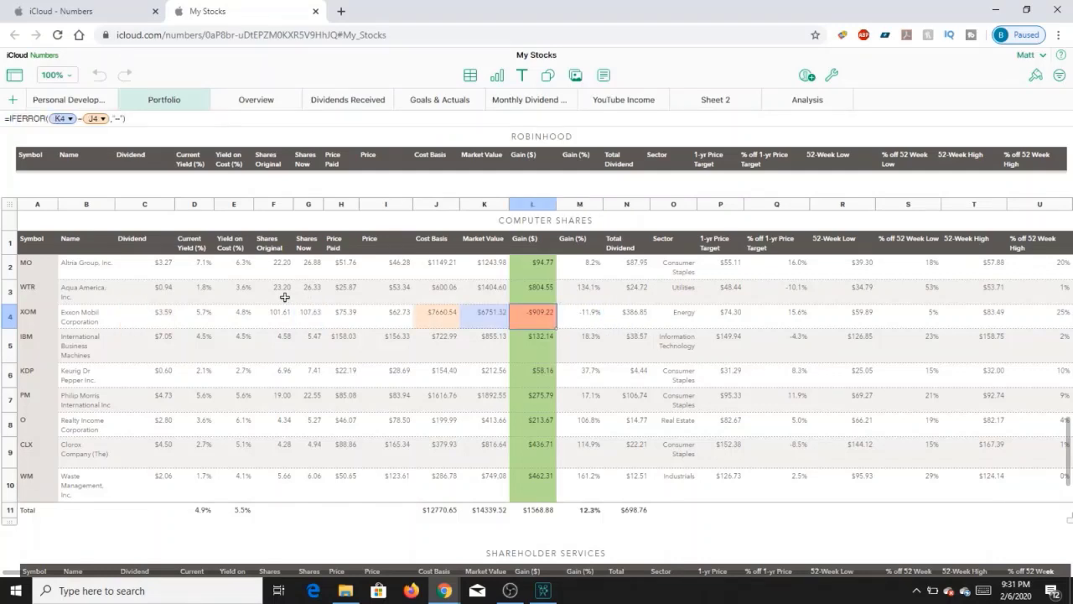
pyautogui.press('Right')
pyautogui.press('Right')
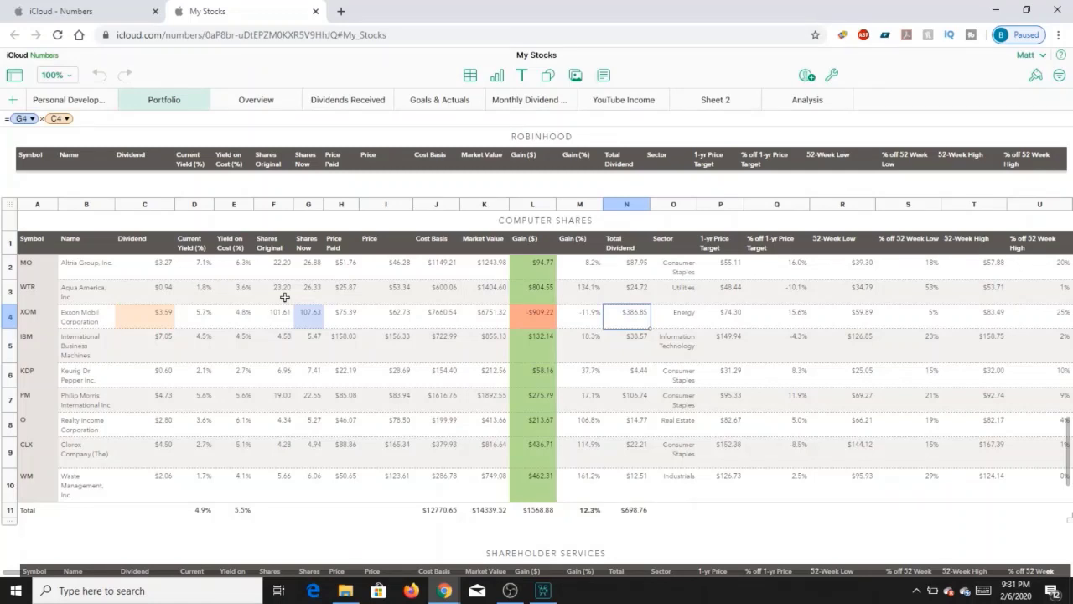
pyautogui.press('Left')
pyautogui.press('Left')
pyautogui.press('Left')
pyautogui.press('Left')
pyautogui.press('Left')
pyautogui.press('Left')
pyautogui.press('Left')
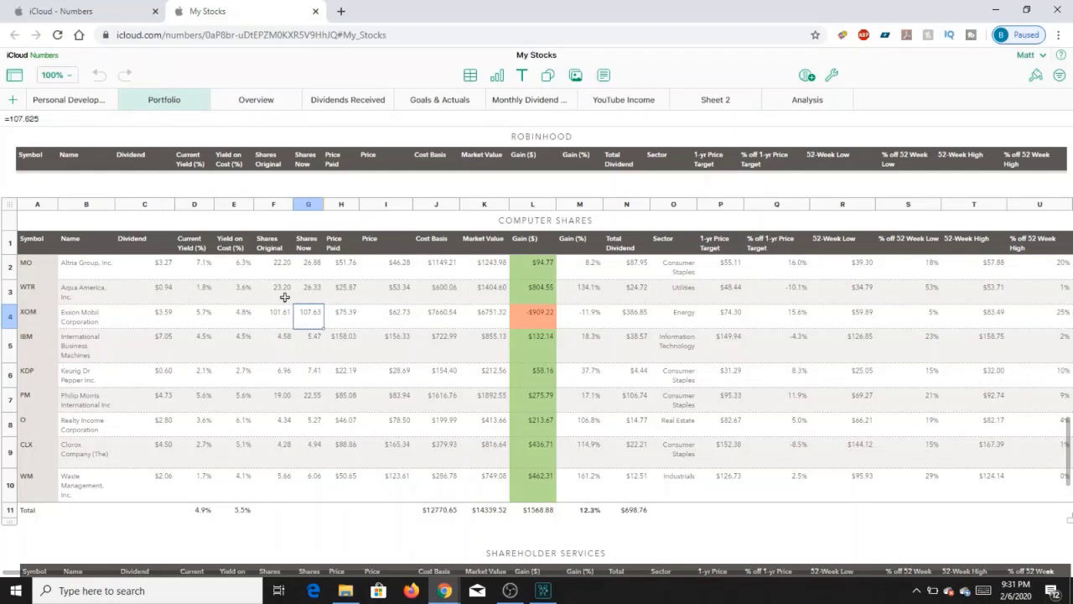
pyautogui.press('Down')
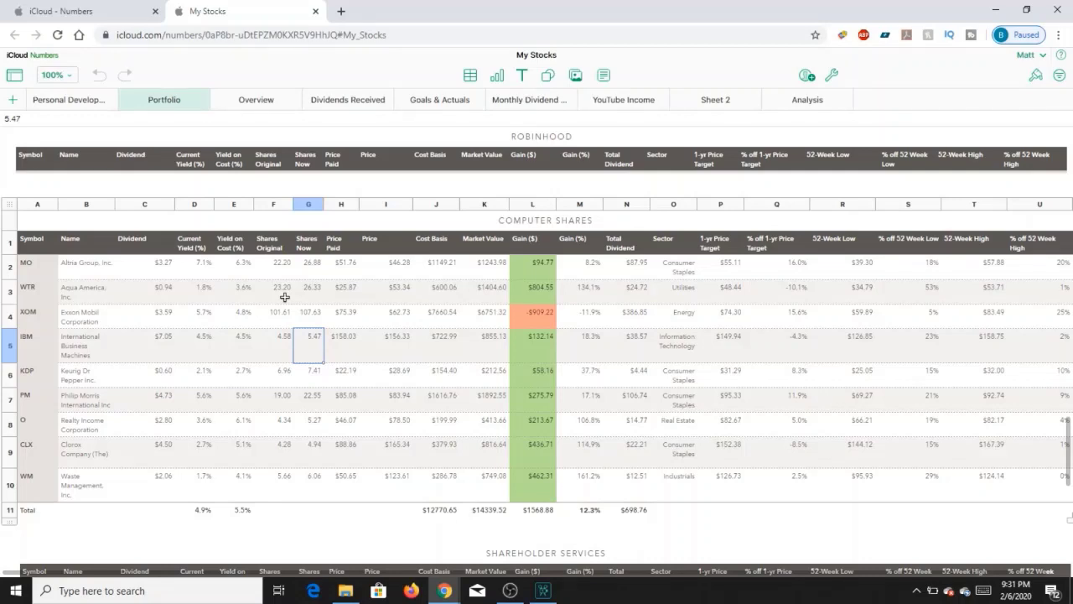
pyautogui.press('Down')
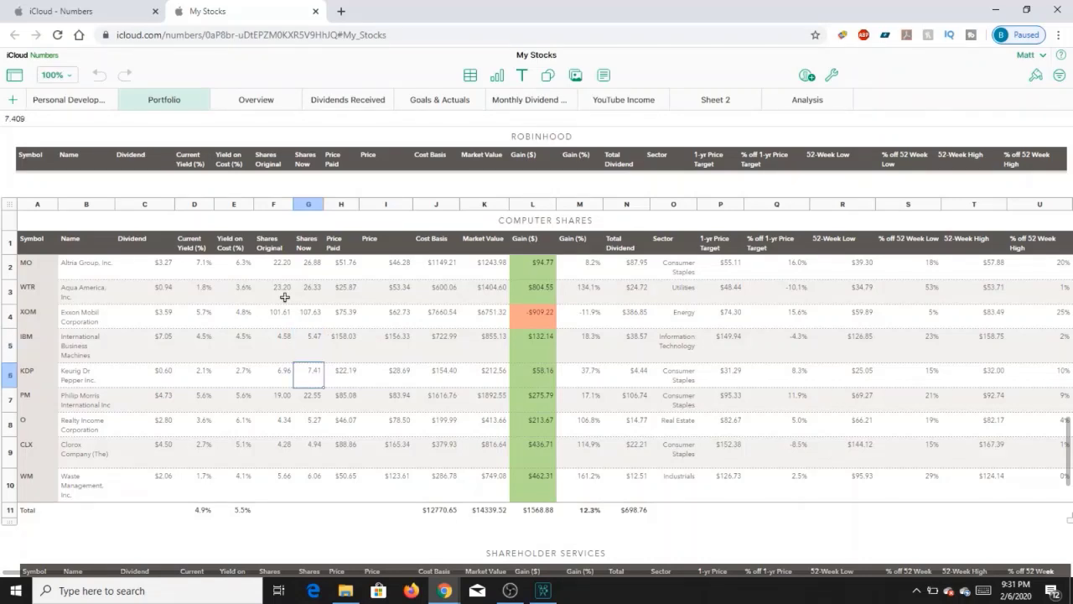
pyautogui.press('Down')
pyautogui.press('Up')
pyautogui.press('Up')
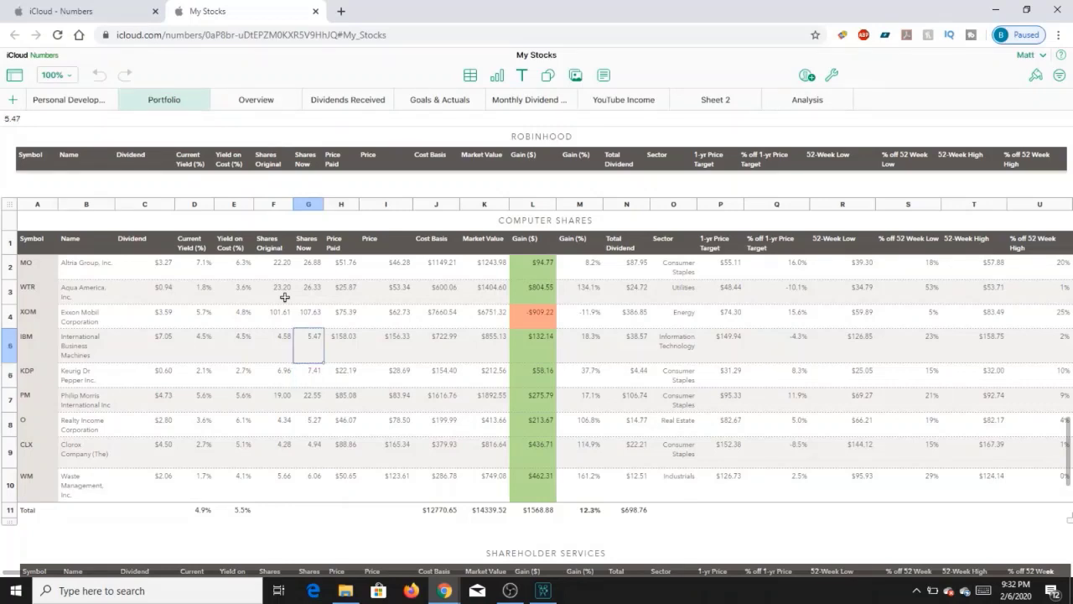
pyautogui.press('Left')
pyautogui.press('Right')
pyautogui.press('Right')
pyautogui.press('Right')
pyautogui.press('Right')
pyautogui.press('Right')
pyautogui.press('Right')
pyautogui.press('Right')
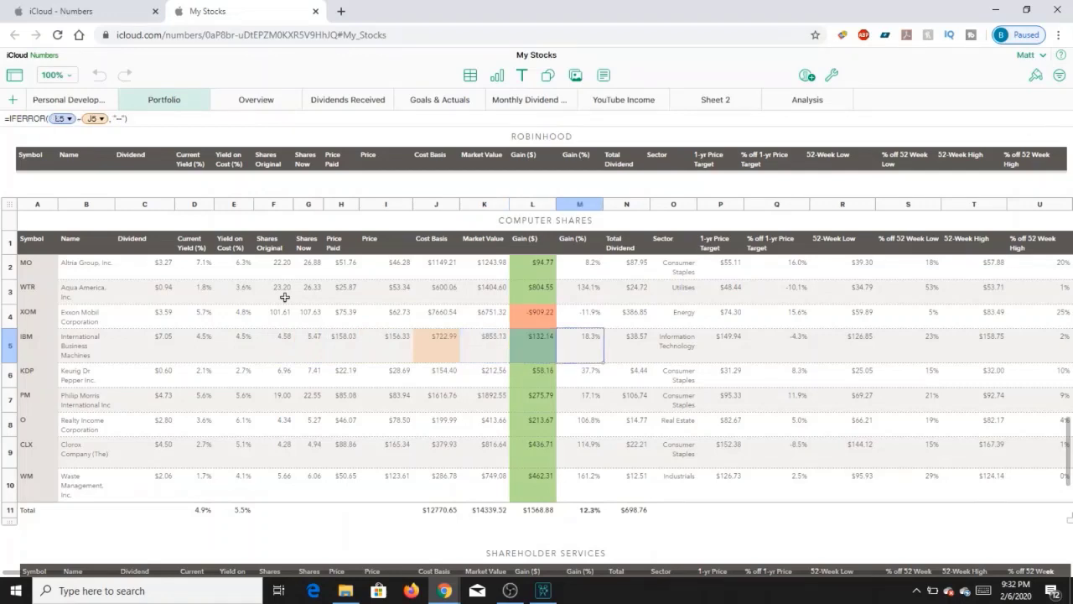
pyautogui.press('Left')
pyautogui.press('Left')
pyautogui.press('Left')
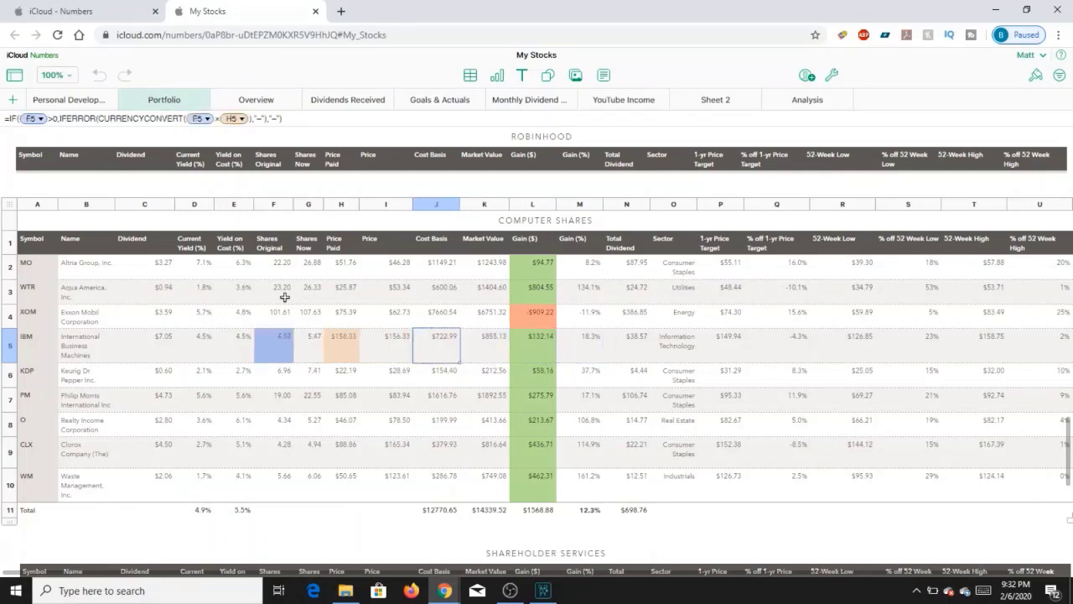
pyautogui.press('Left')
pyautogui.press('Right')
pyautogui.press('Right')
pyautogui.press('Right')
pyautogui.press('Right')
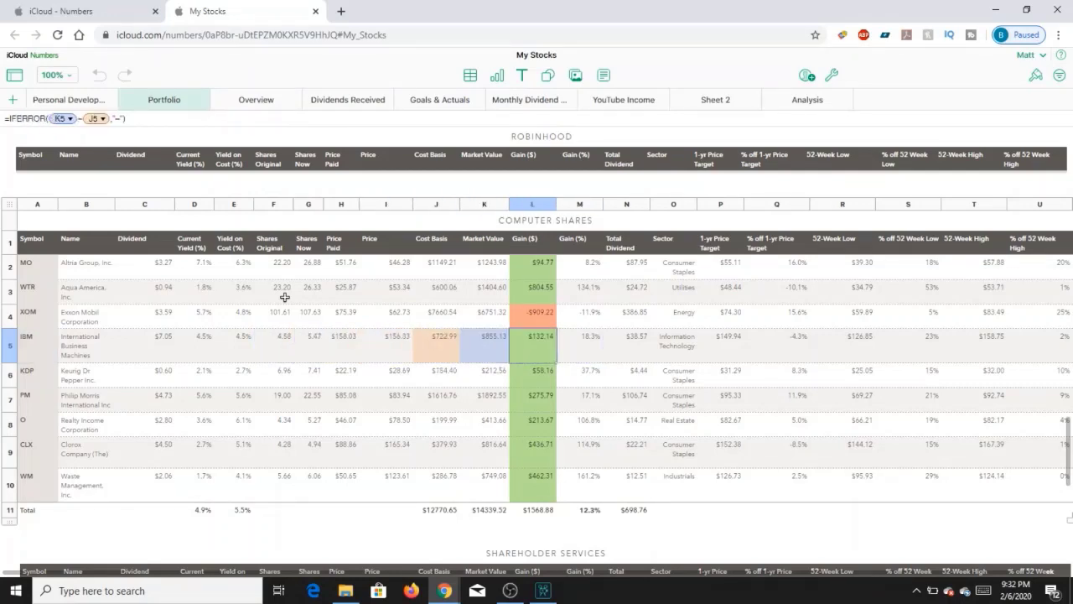
pyautogui.press('Right')
pyautogui.press('Down')
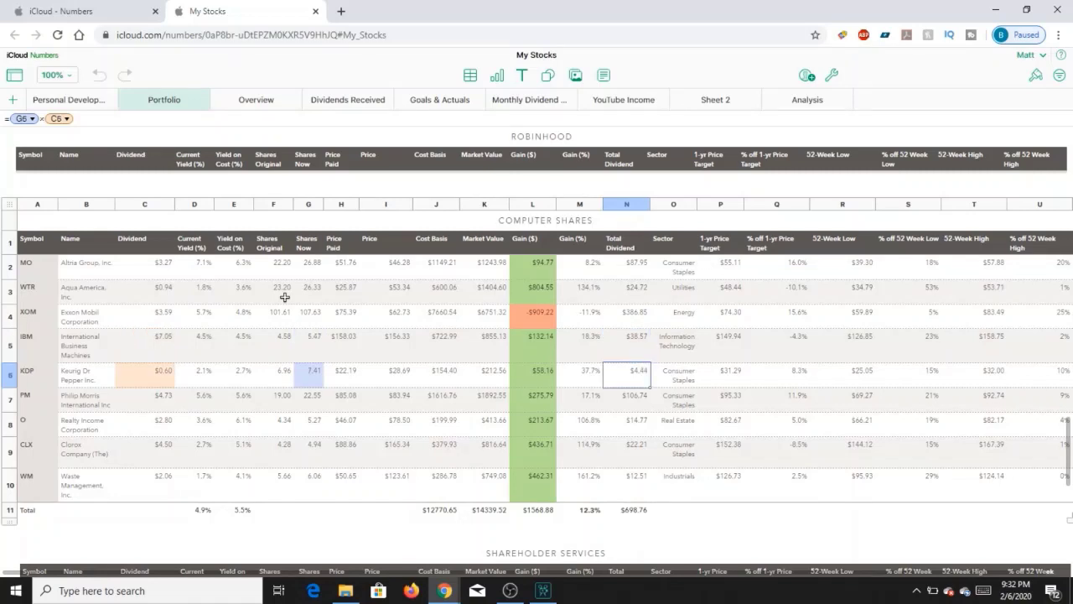
pyautogui.press('Down')
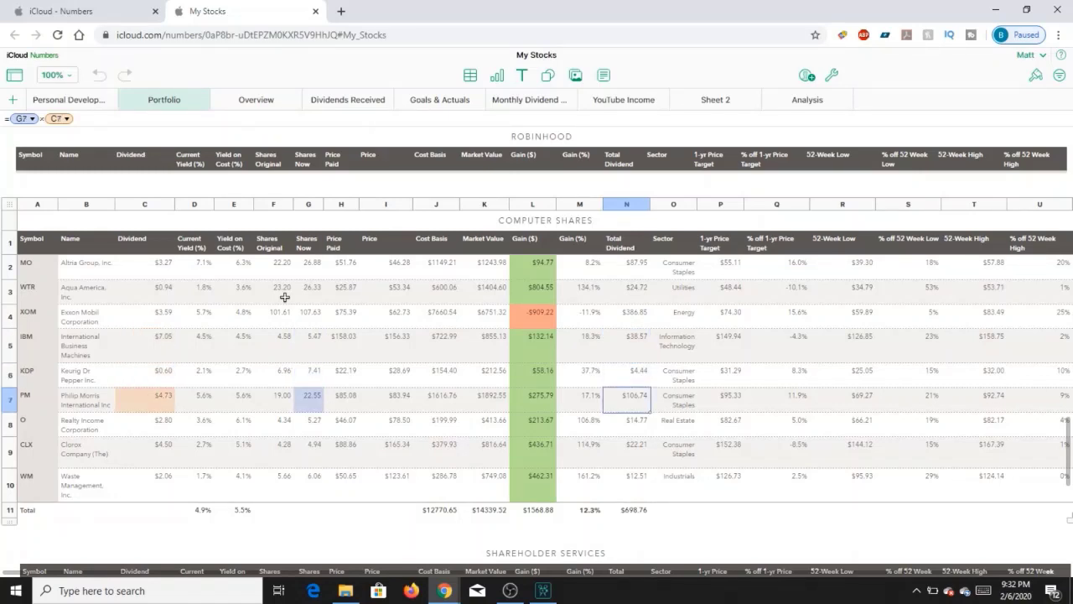
pyautogui.press('Down')
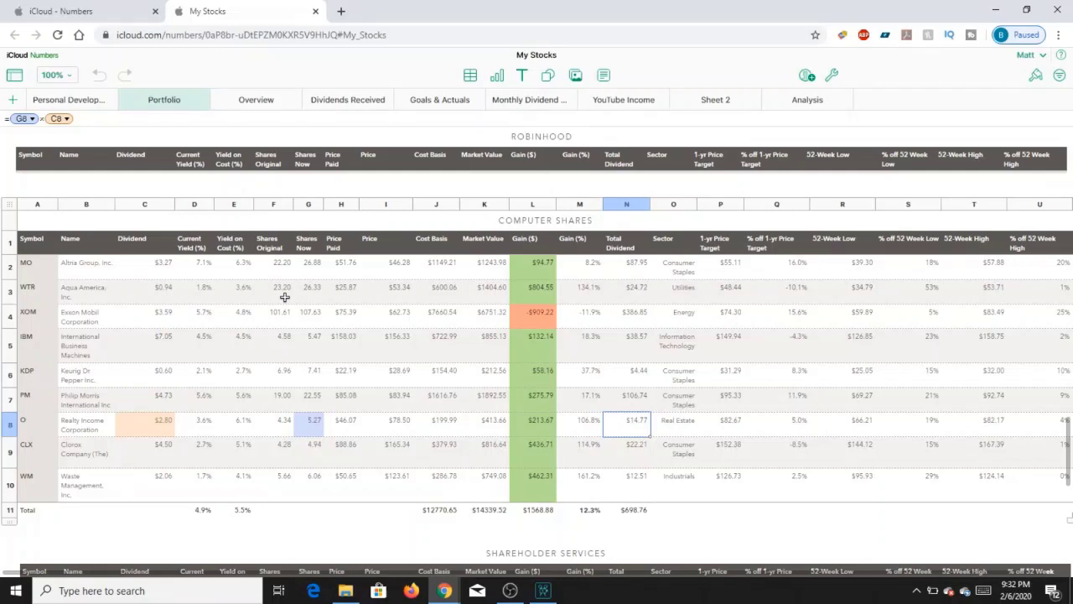
pyautogui.press('Down')
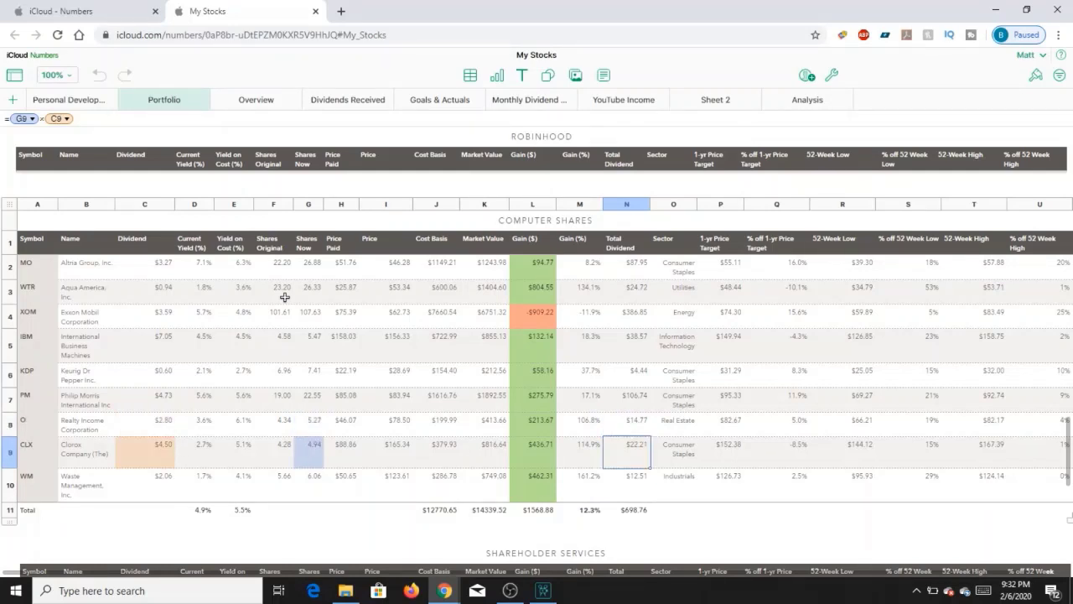
pyautogui.press('Down')
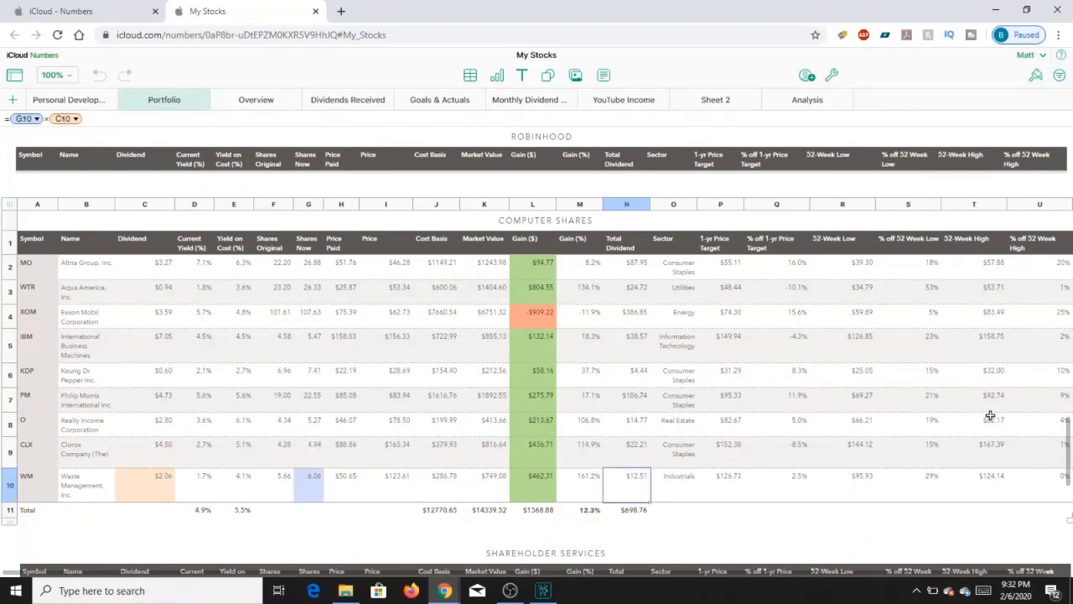
pyautogui.scroll(-1, 1069, 457)
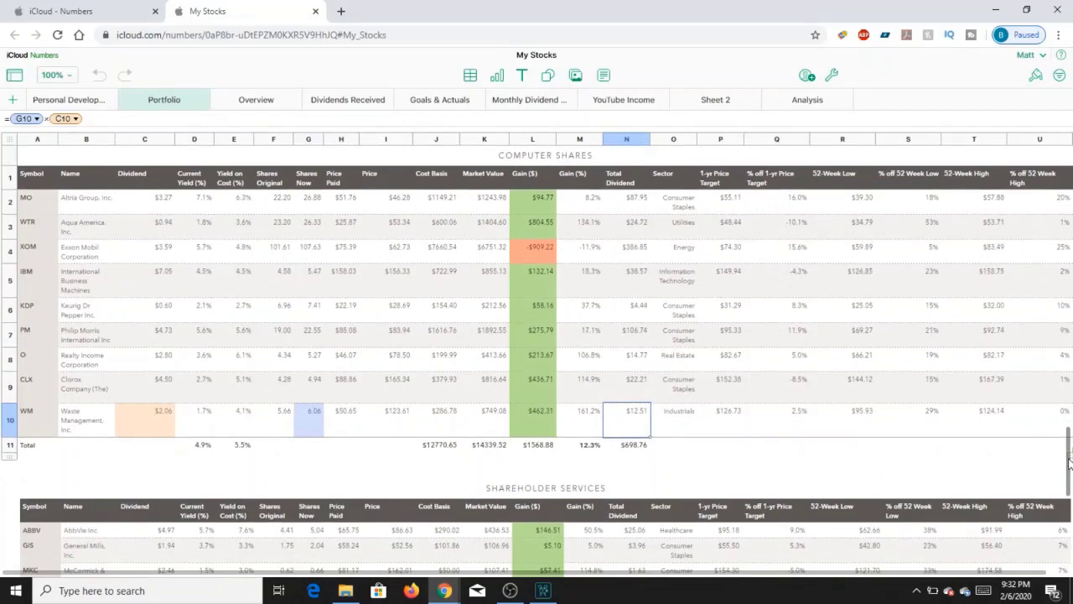
# Scroll to Shareholder Services and inspect the ABBV, GIS, MKC and PG Total Dividend formulas
pyautogui.moveTo(1069, 459); pyautogui.dragTo(1070, 478)
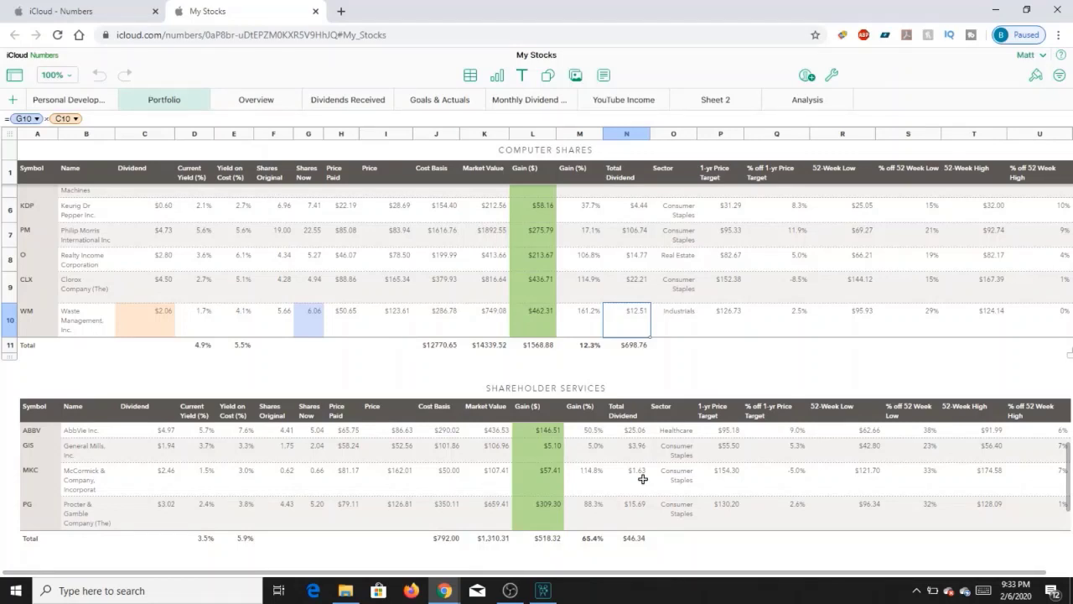
pyautogui.click(629, 431)
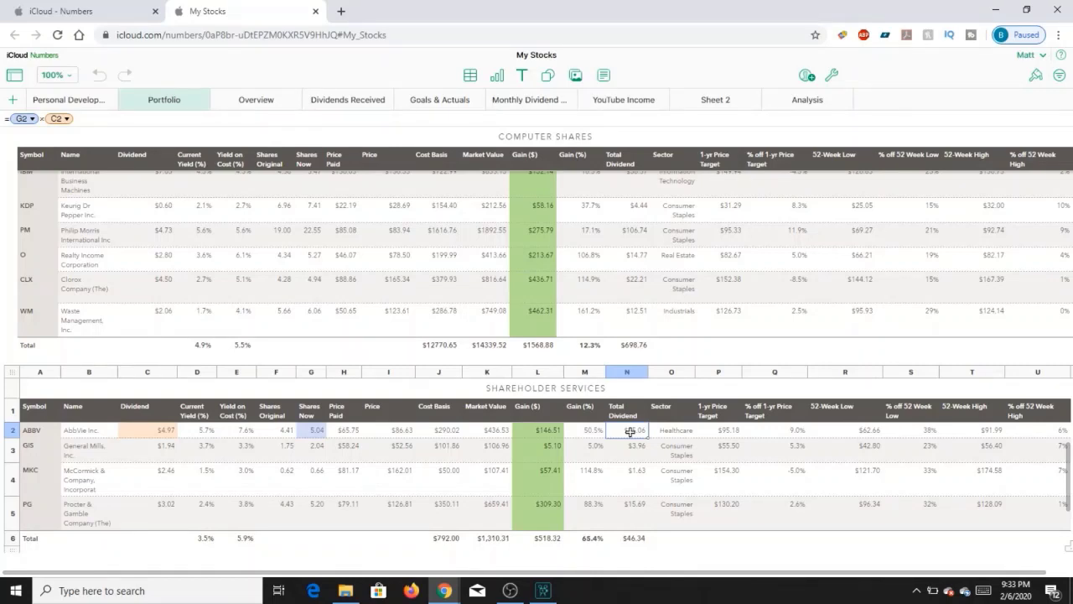
pyautogui.press('Down')
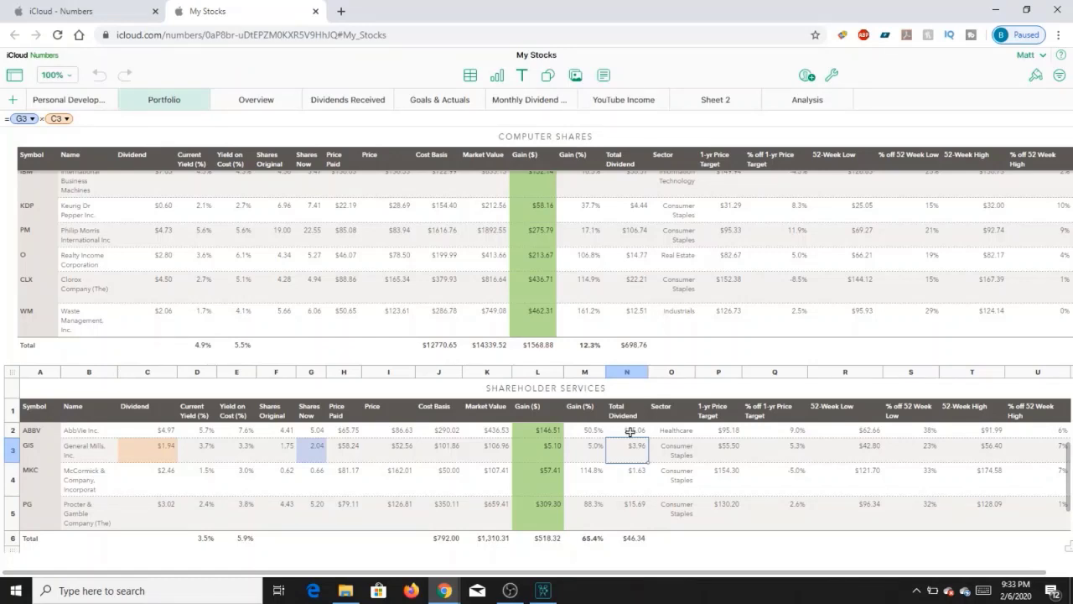
pyautogui.press('Down')
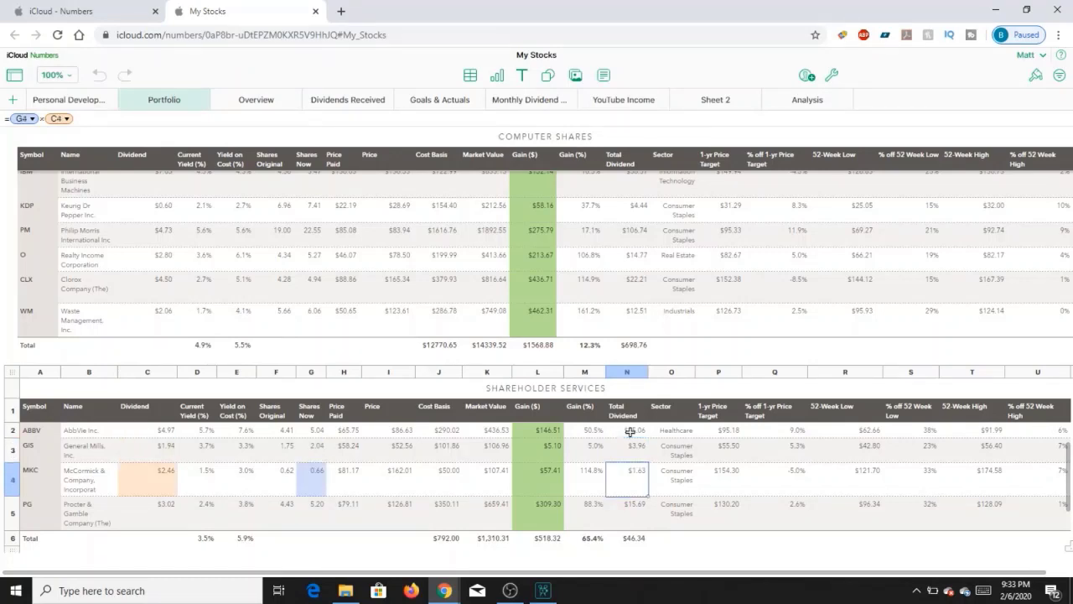
pyautogui.press('Down')
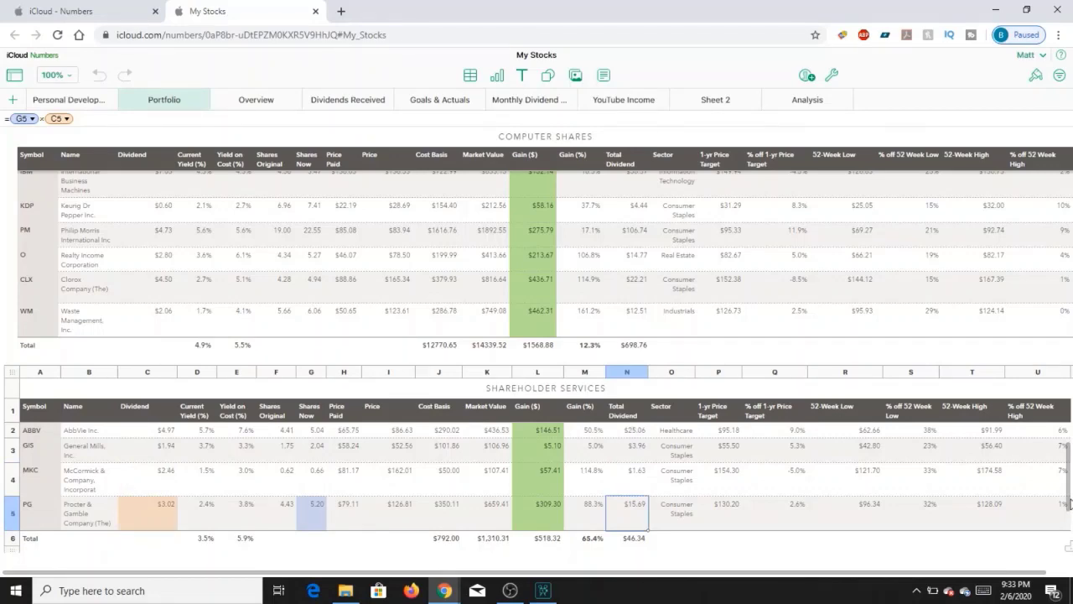
pyautogui.moveTo(1070, 502); pyautogui.dragTo(1070, 513)
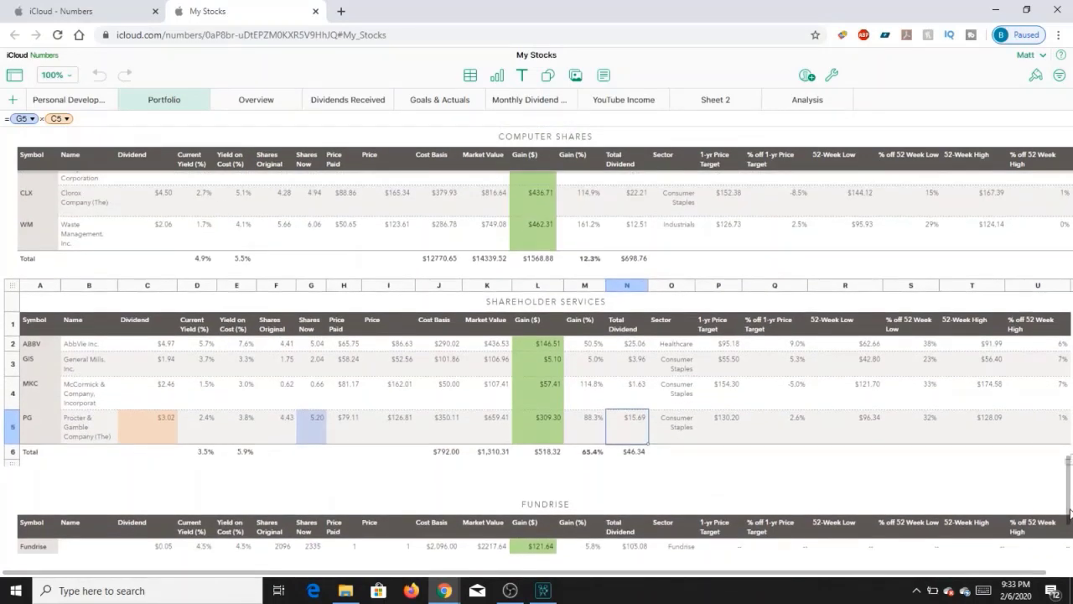
# Inspect Fundrise's $105.08 Total Dividend, then drag the Share Value Package table below Personal Savings
pyautogui.click(629, 547)
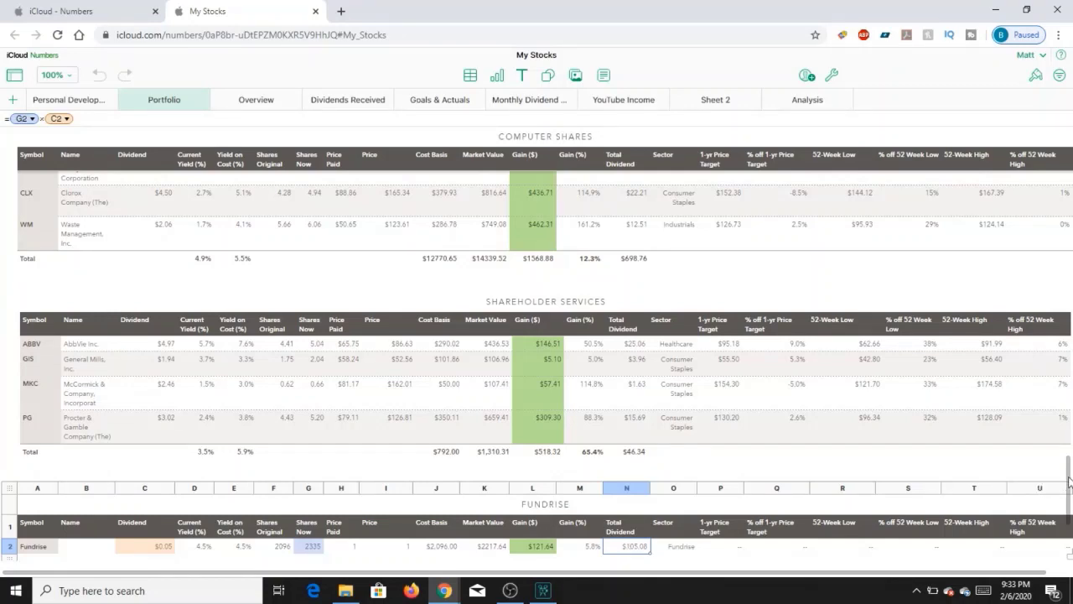
pyautogui.scroll(-1, 1069, 483)
pyautogui.scroll(-1, 1069, 483)
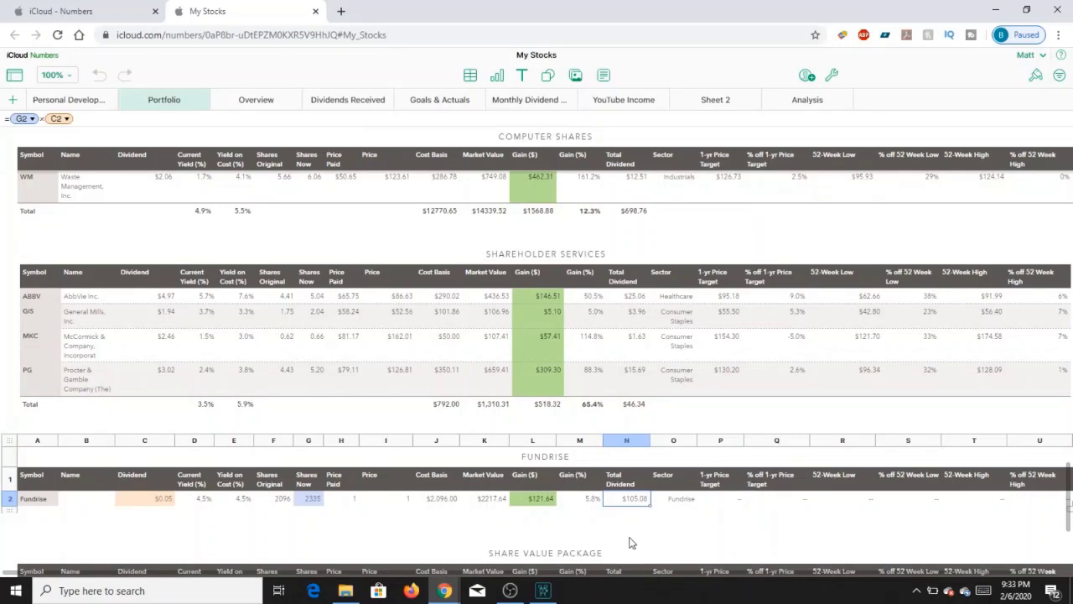
pyautogui.moveTo(629, 554)
pyautogui.mouseDown()
pyautogui.moveTo(628, 586)
pyautogui.moveTo(627, 568)
pyautogui.mouseUp()
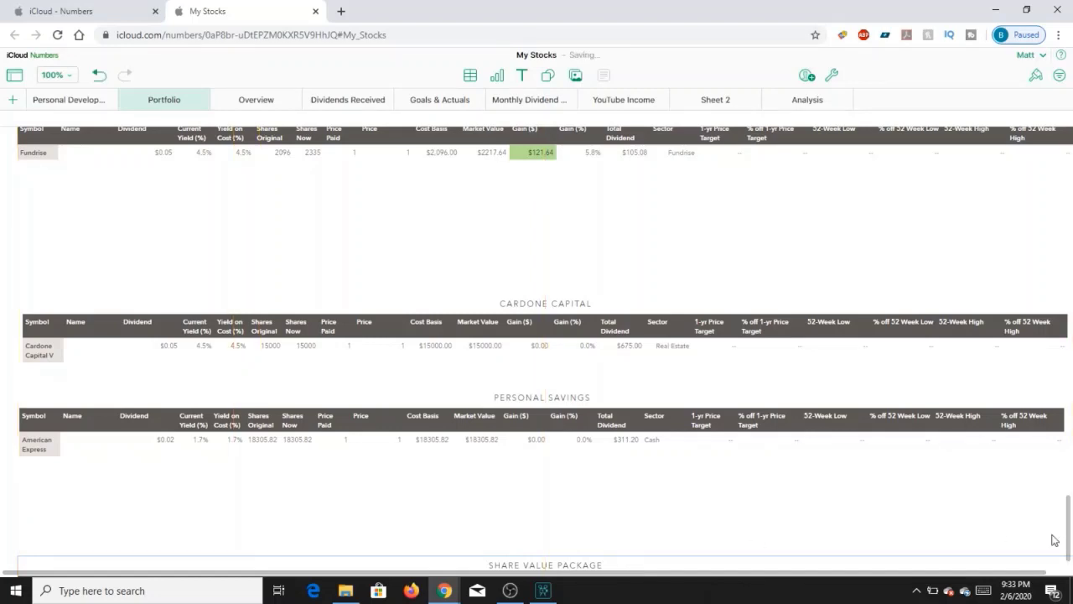
pyautogui.moveTo(1069, 530)
pyautogui.mouseDown()
pyautogui.moveTo(1069, 504)
pyautogui.moveTo(1069, 523)
pyautogui.mouseUp()
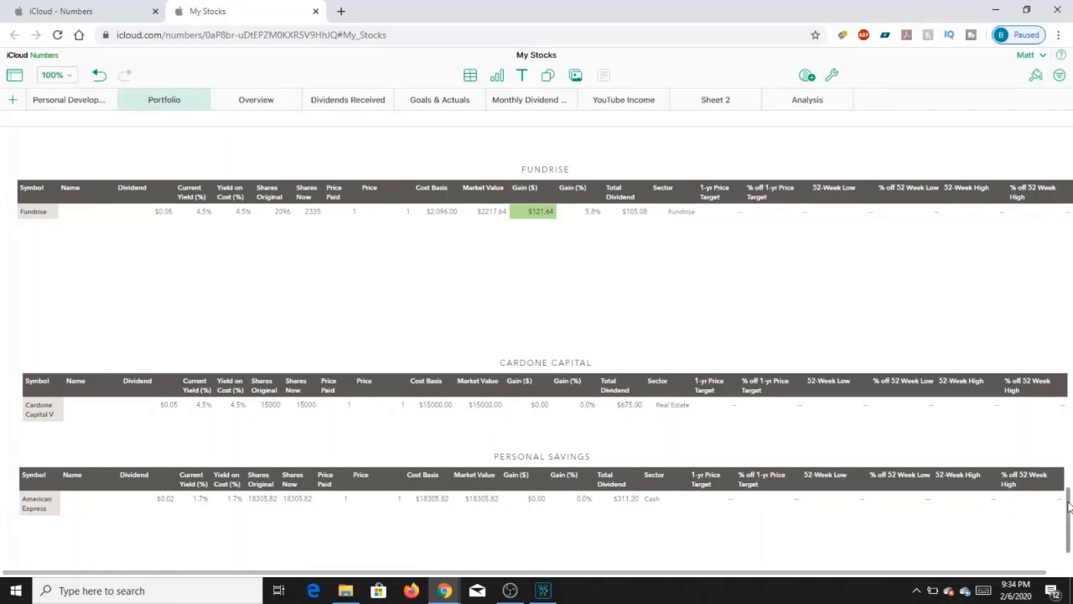
pyautogui.moveTo(1068, 505); pyautogui.dragTo(1068, 497)
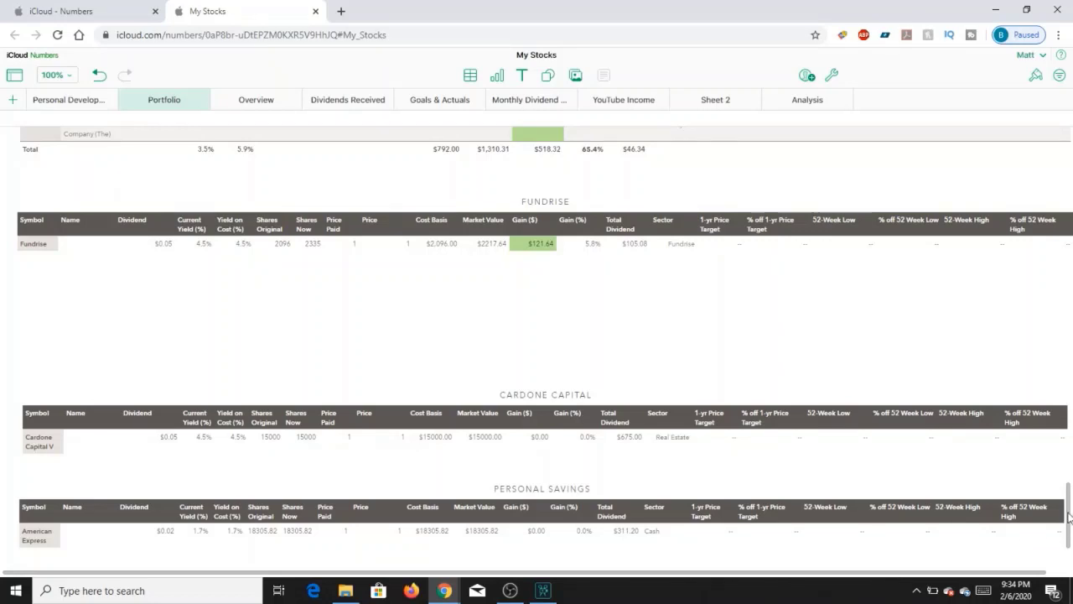
# Scroll back to the top of the Portfolio sheet showing the $404335.35 total and Account Overview
pyautogui.moveTo(1069, 517); pyautogui.dragTo(1068, 139)
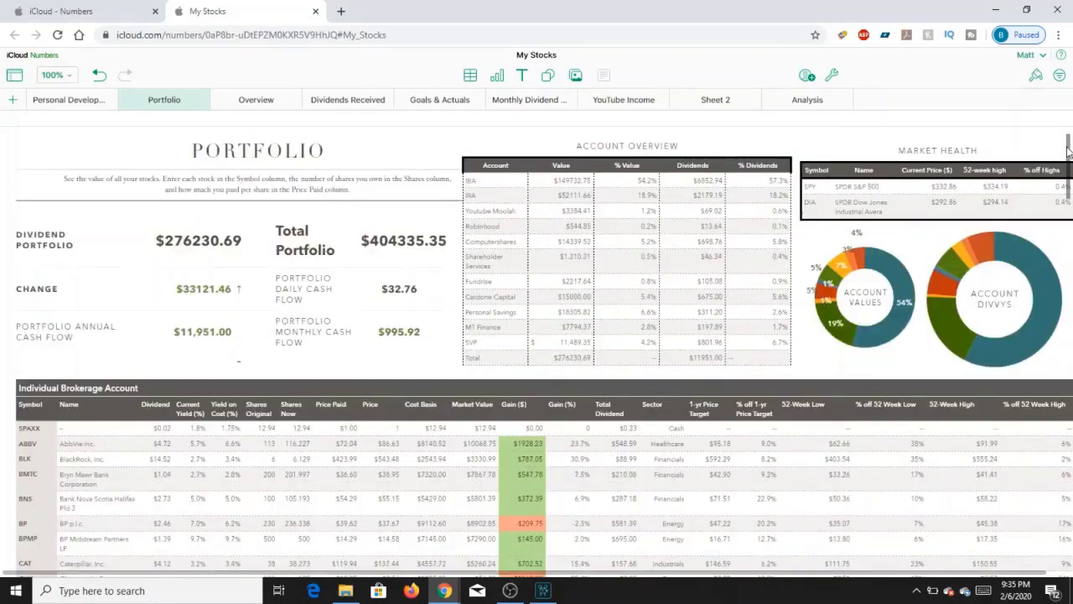